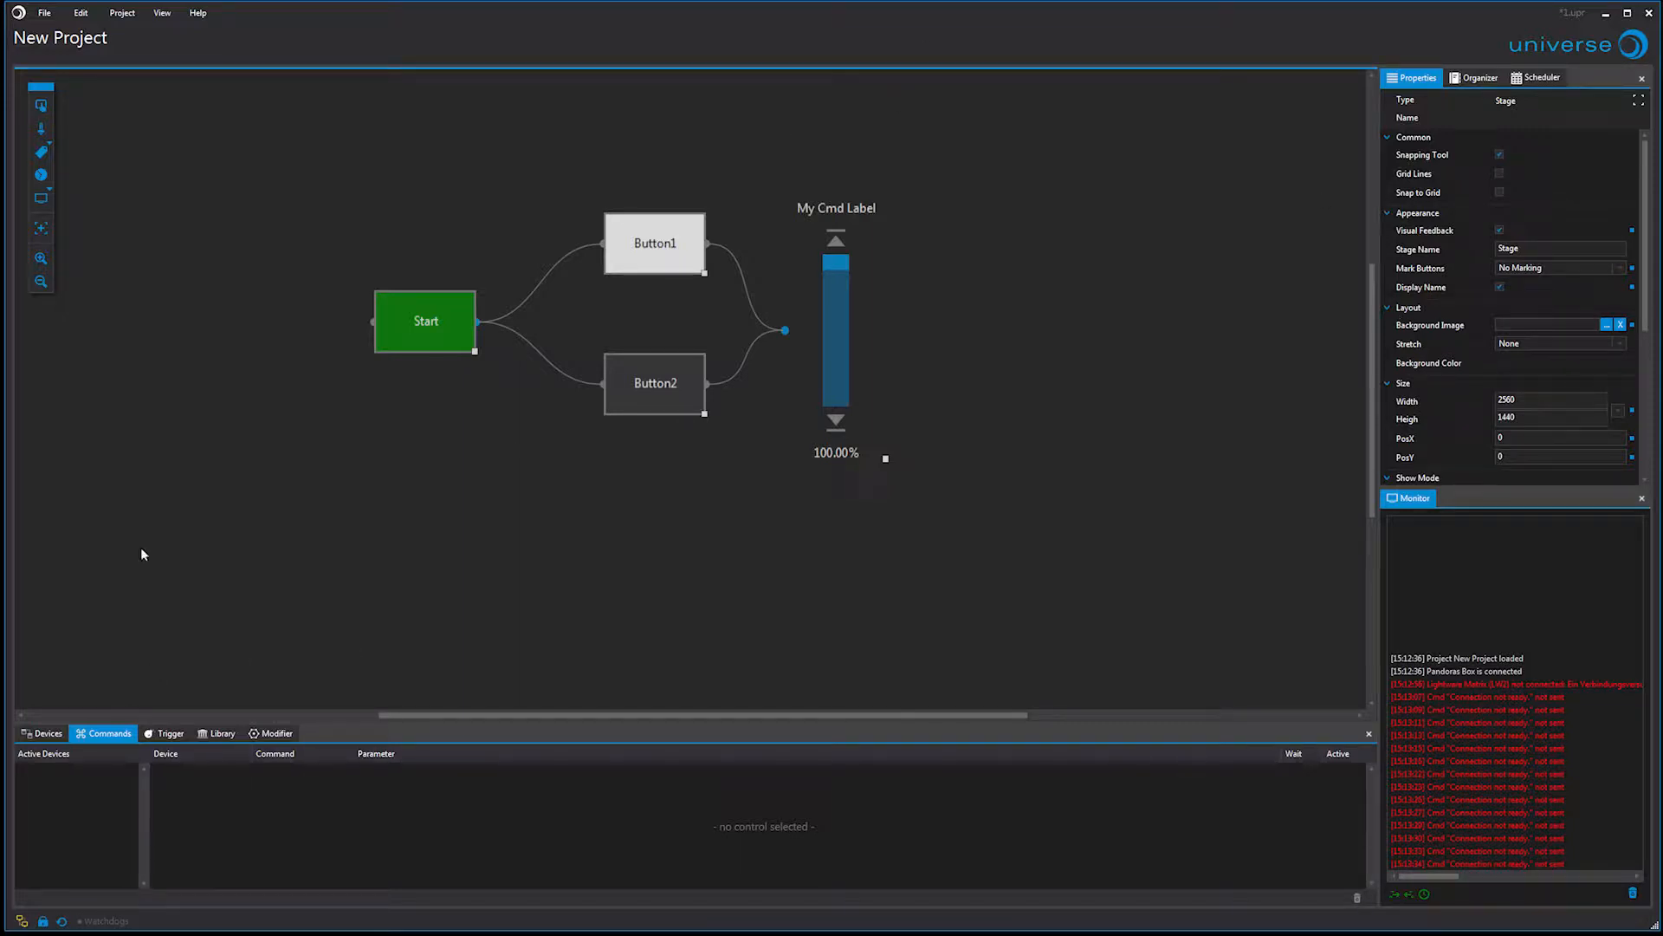
- Add a timeline to the project and place the Start button on Track 2 at about 2 seconds
{"action": "left_click", "coordinate": [122, 13]}
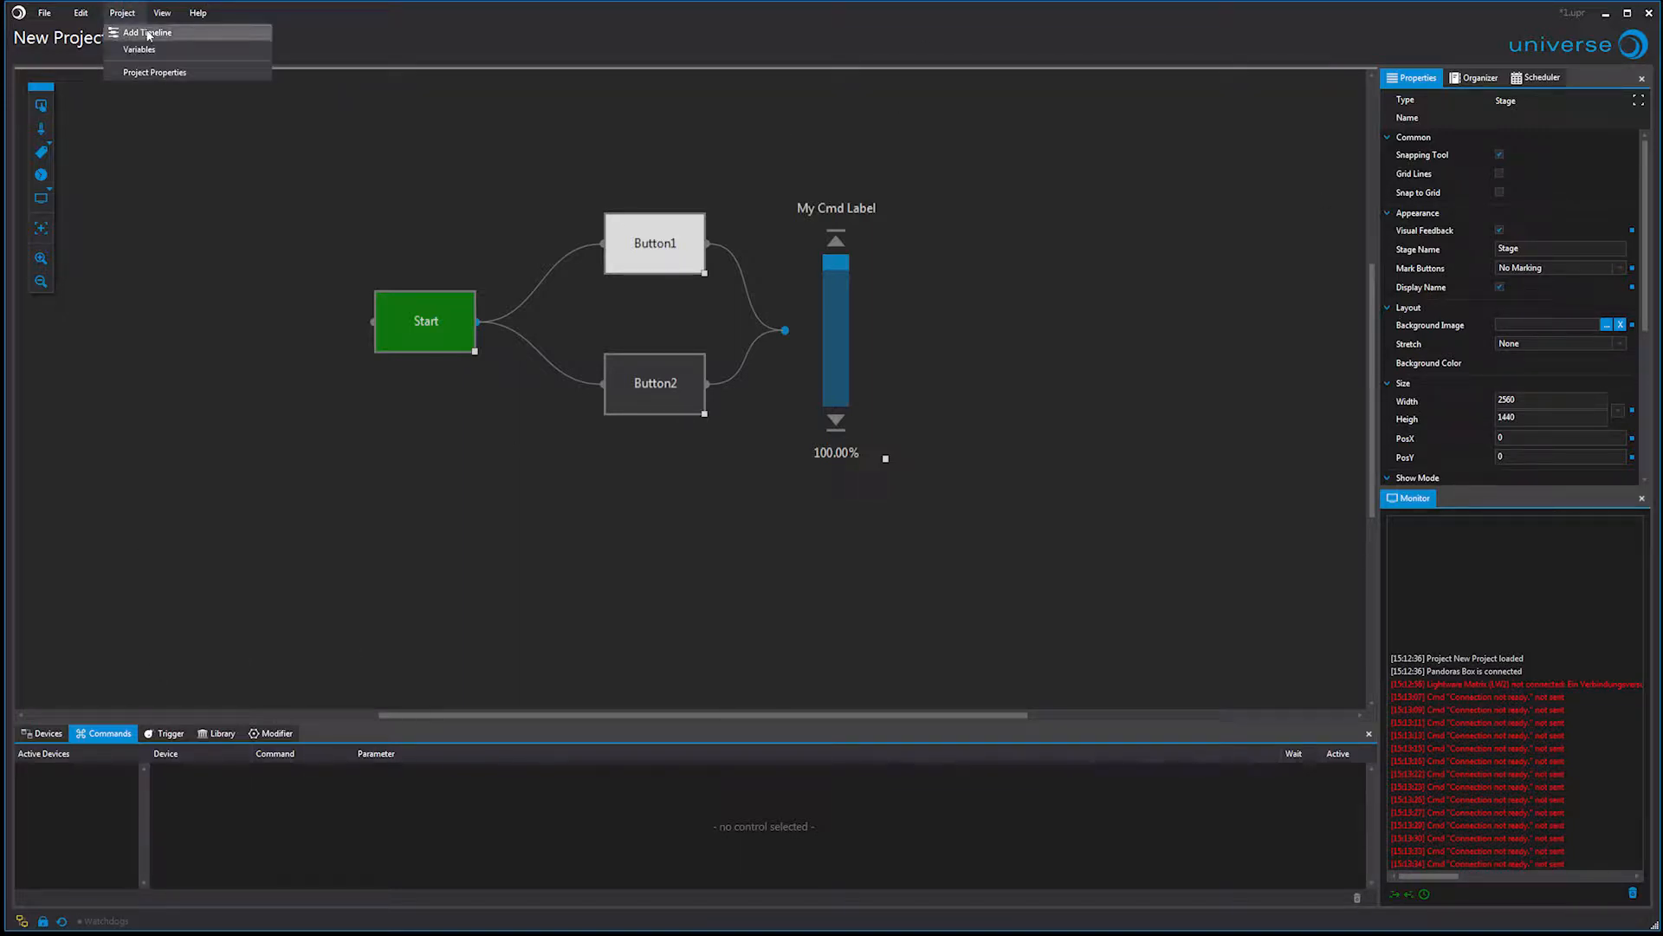
{"action": "left_click", "coordinate": [148, 34]}
{"action": "left_click", "coordinate": [328, 733]}
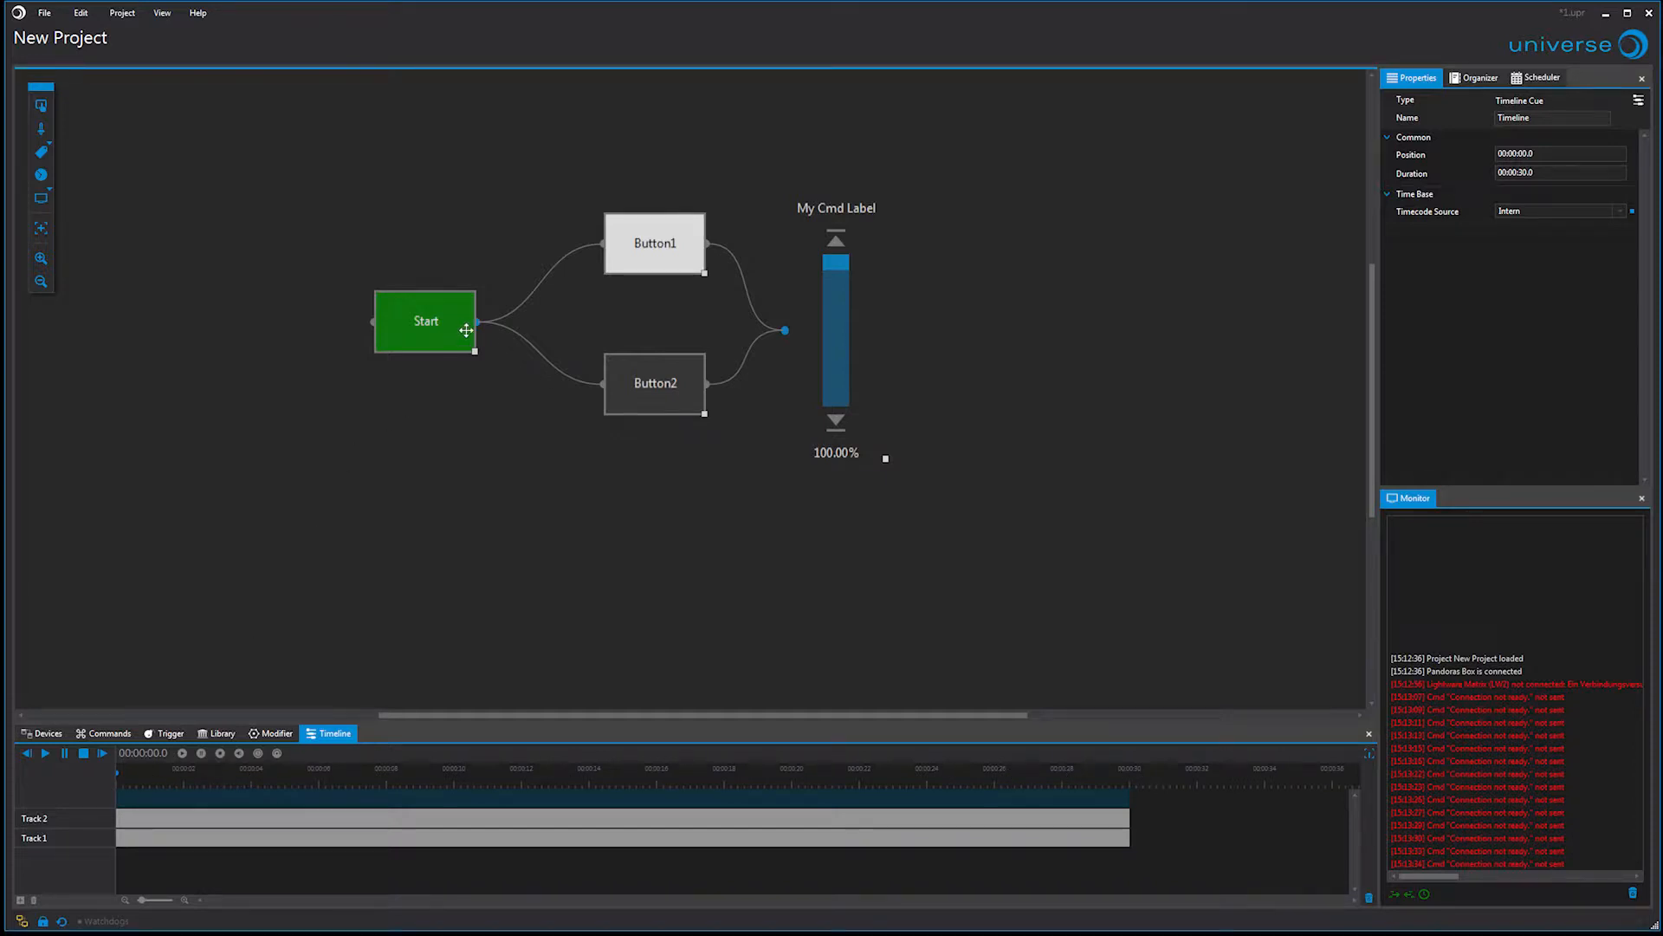
{"action": "left_click_drag", "start_coordinate": [443, 317], "coordinate": [204, 812]}
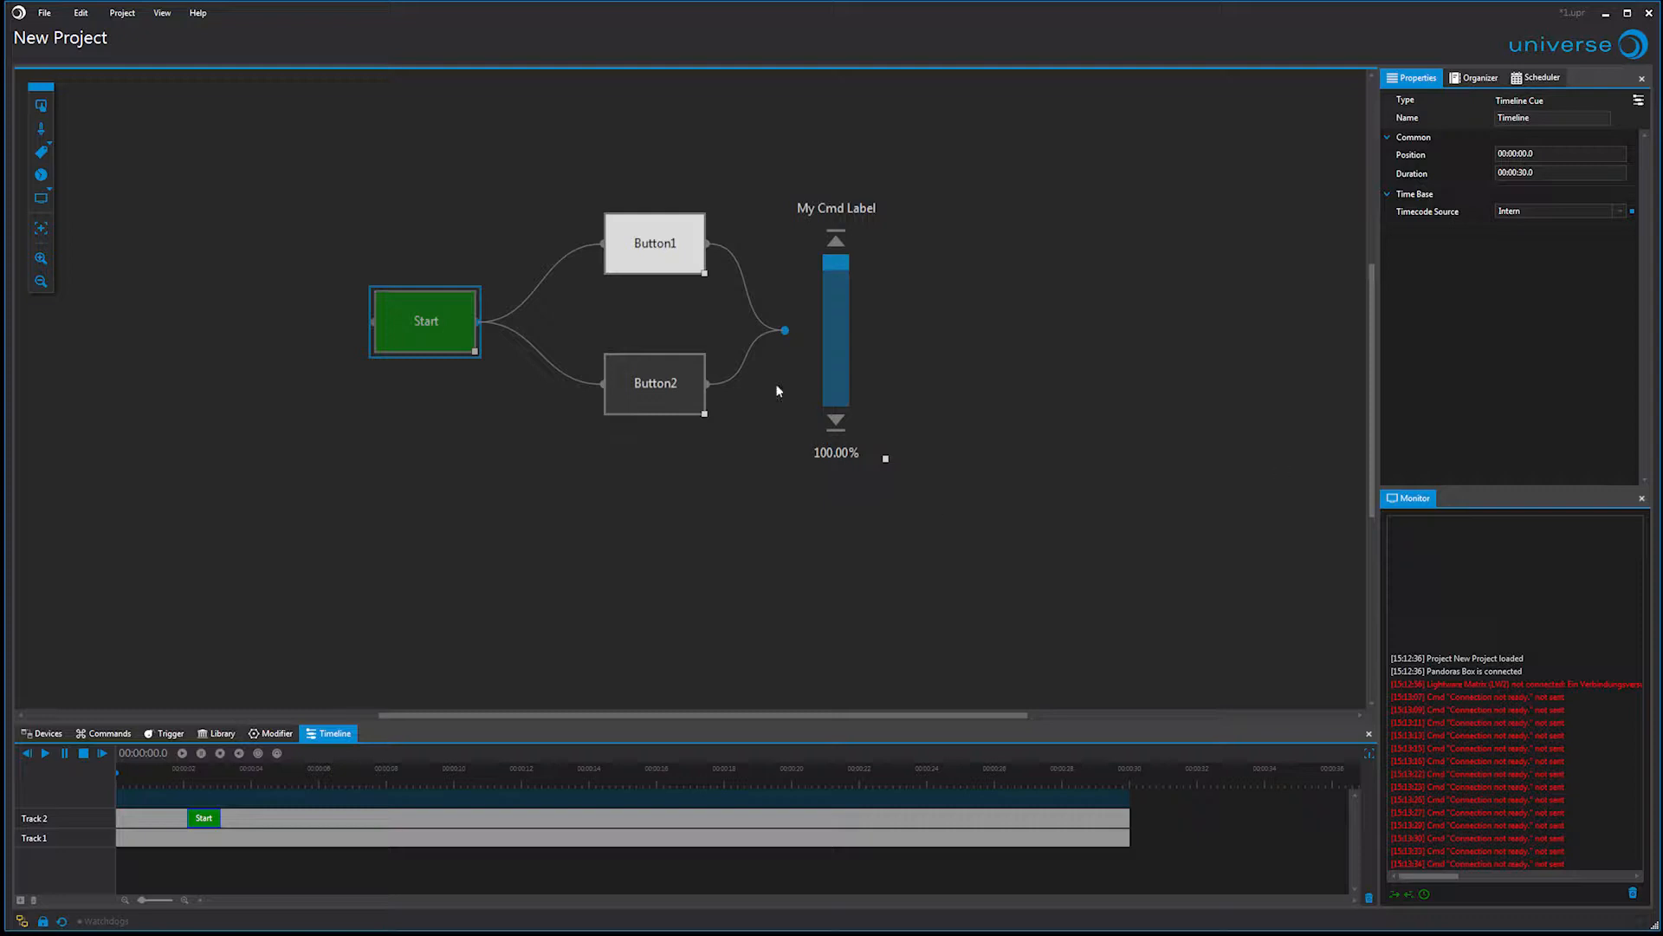
- Play the timeline, return the playhead to the beginning, and shift the Start clip slightly earlier
{"action": "left_click", "coordinate": [45, 753]}
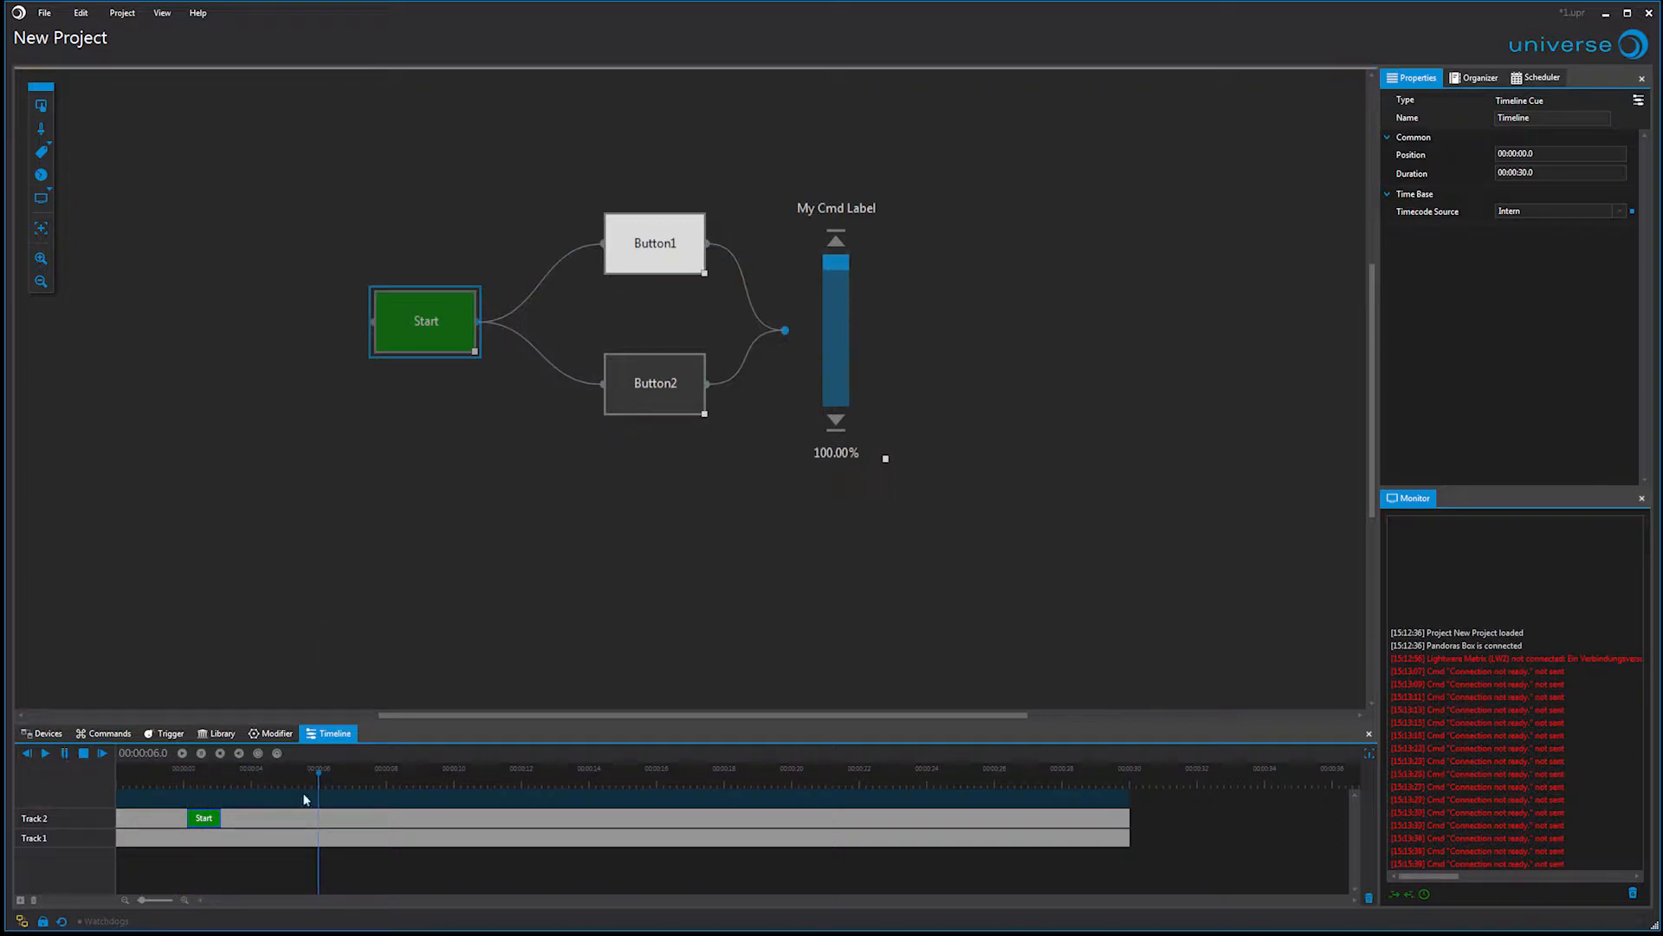
{"action": "left_click_drag", "start_coordinate": [317, 772], "coordinate": [67, 769]}
{"action": "mouse_move", "coordinate": [213, 822]}
{"action": "left_mouse_down"}
{"action": "mouse_move", "coordinate": [221, 800]}
{"action": "mouse_move", "coordinate": [205, 869]}
{"action": "mouse_move", "coordinate": [223, 793]}
{"action": "mouse_move", "coordinate": [224, 834]}
{"action": "mouse_move", "coordinate": [231, 808]}
{"action": "mouse_move", "coordinate": [196, 837]}
{"action": "mouse_move", "coordinate": [190, 817]}
{"action": "left_mouse_up"}
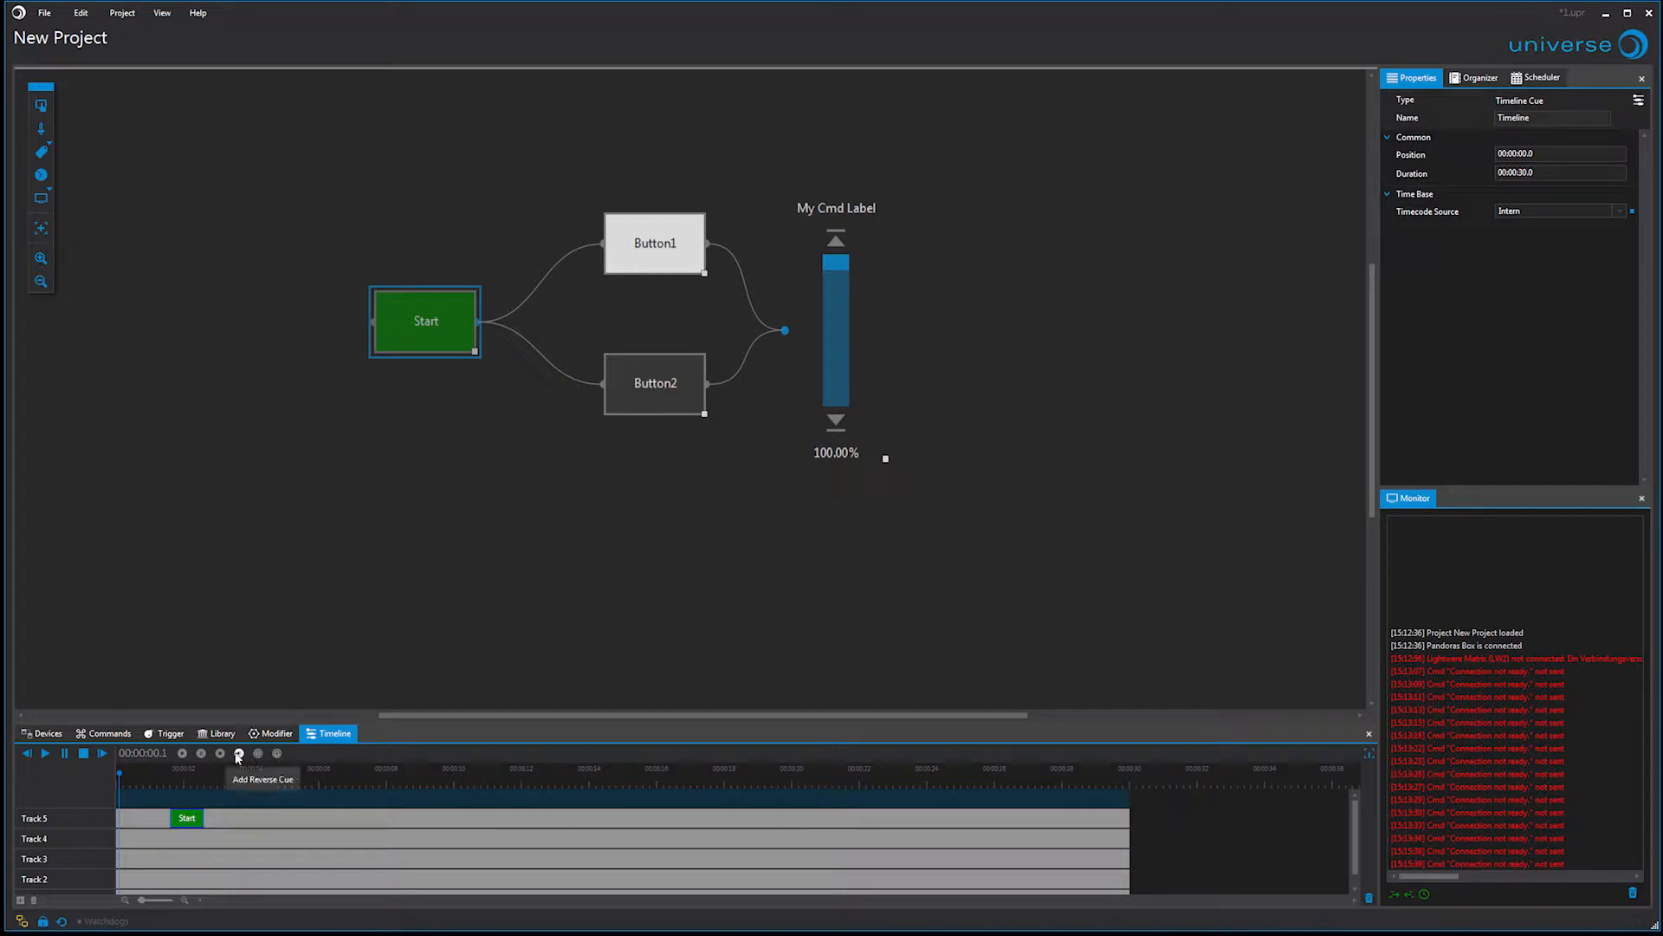
- Play the timeline to test the Reverse cue, and move that cue to 00:00:29.4
{"action": "mouse_move", "coordinate": [227, 776]}
{"action": "left_mouse_down"}
{"action": "mouse_move", "coordinate": [268, 776]}
{"action": "mouse_move", "coordinate": [251, 777]}
{"action": "left_mouse_up"}
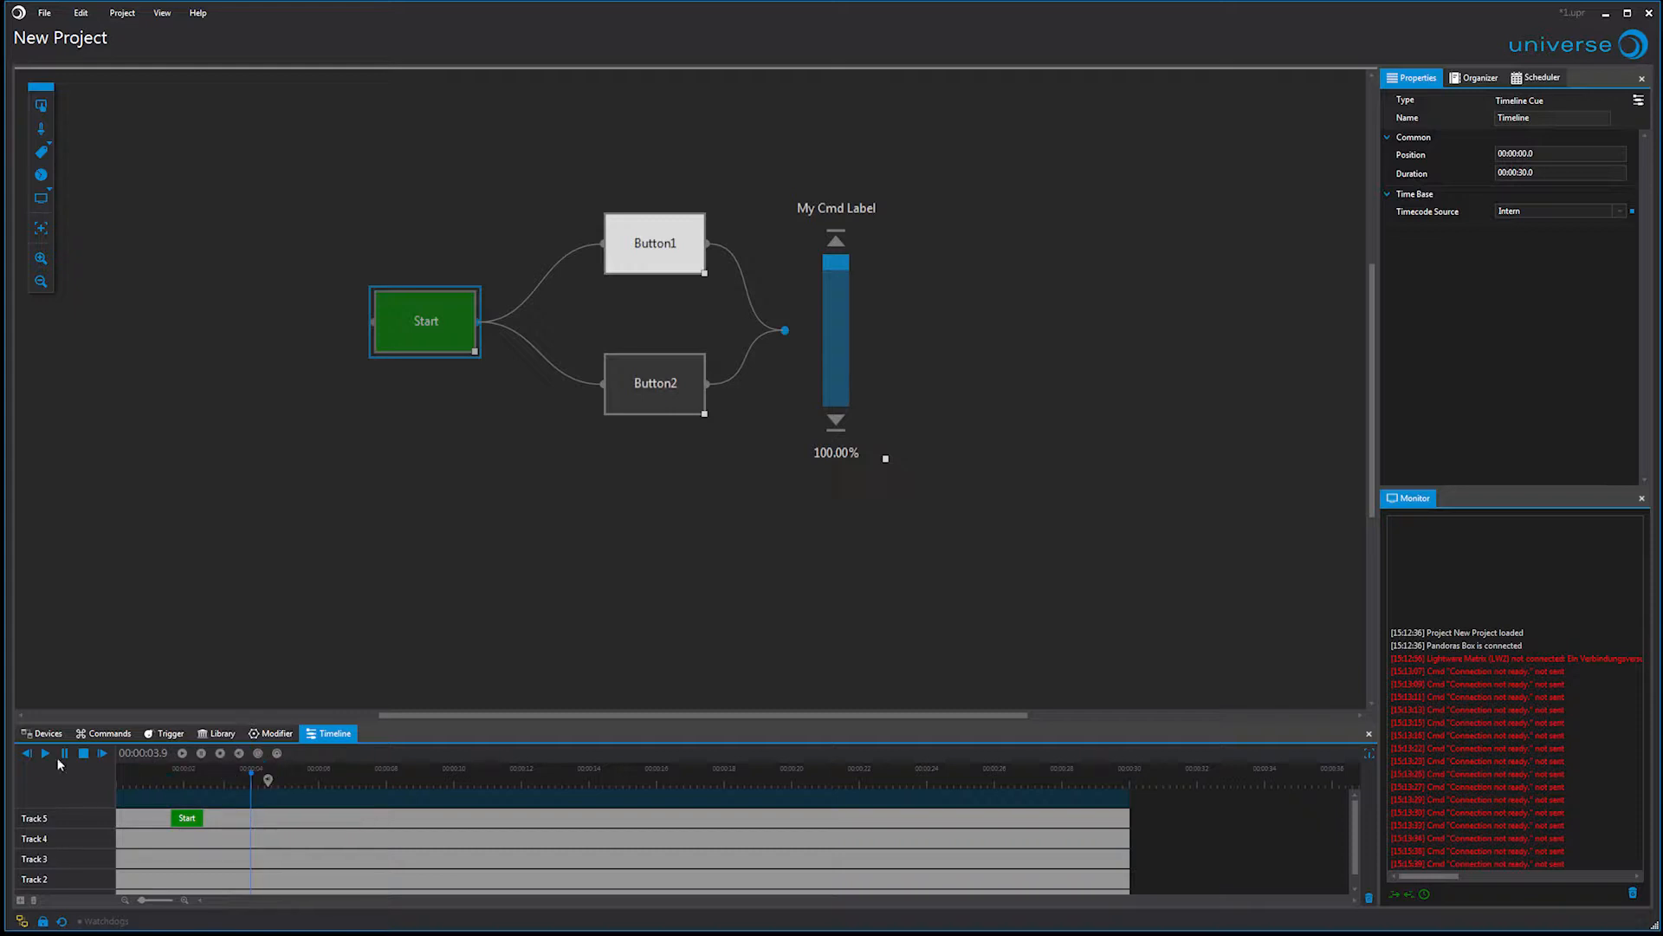
{"action": "left_click", "coordinate": [45, 753]}
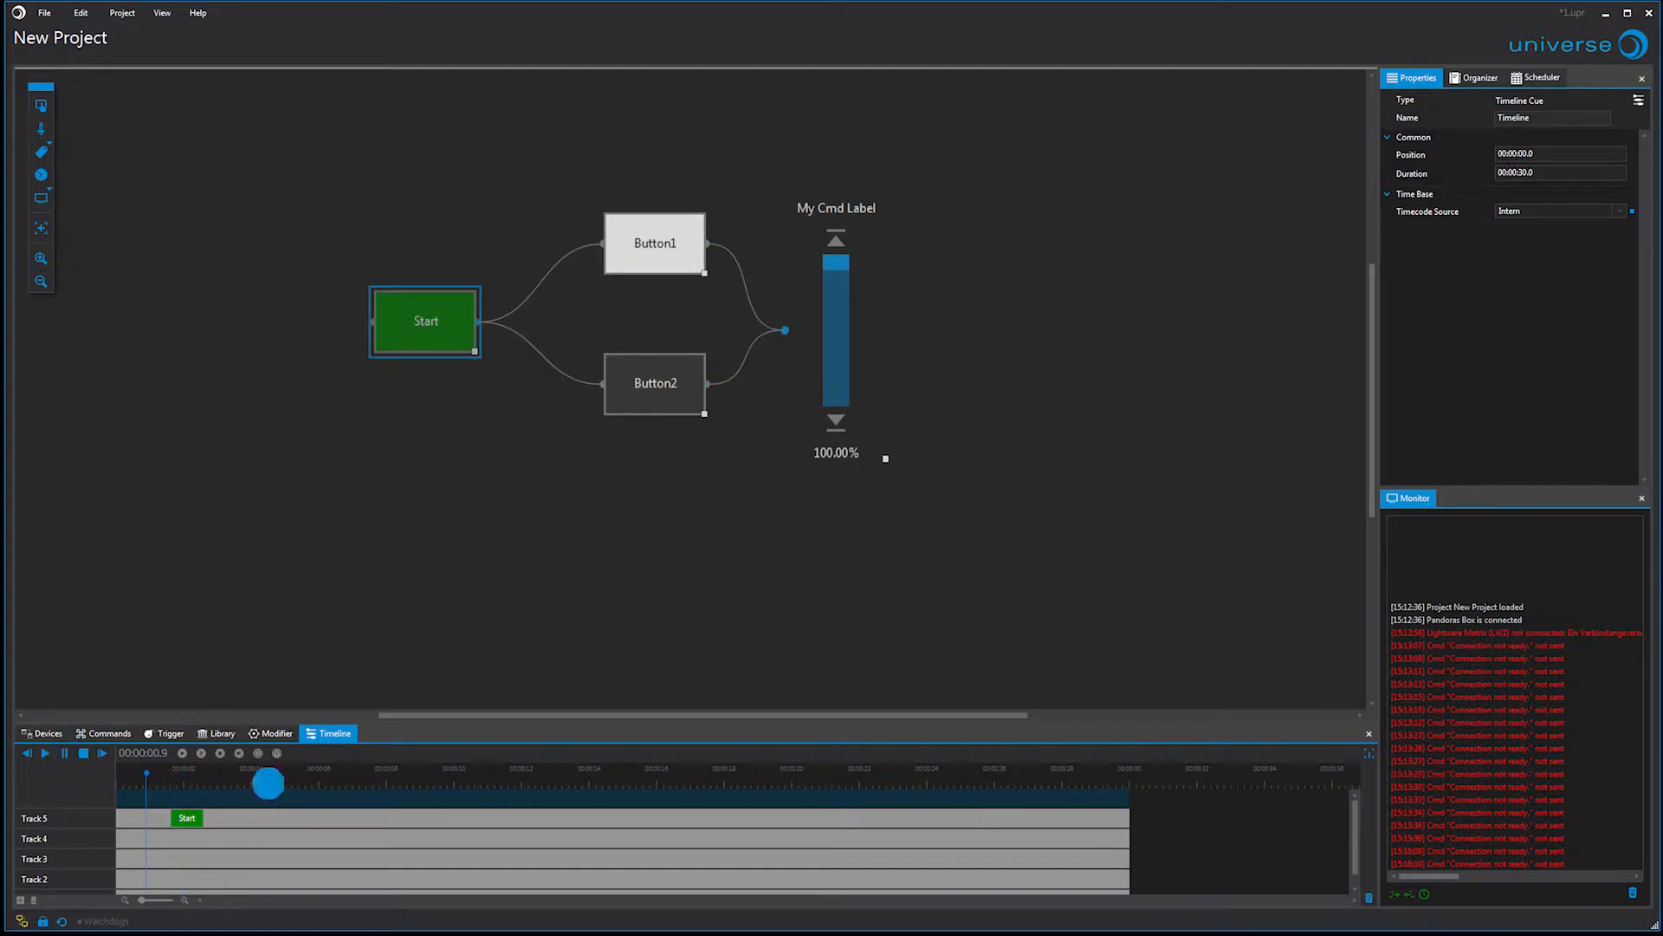
{"action": "left_click_drag", "start_coordinate": [268, 783], "coordinate": [1109, 782]}
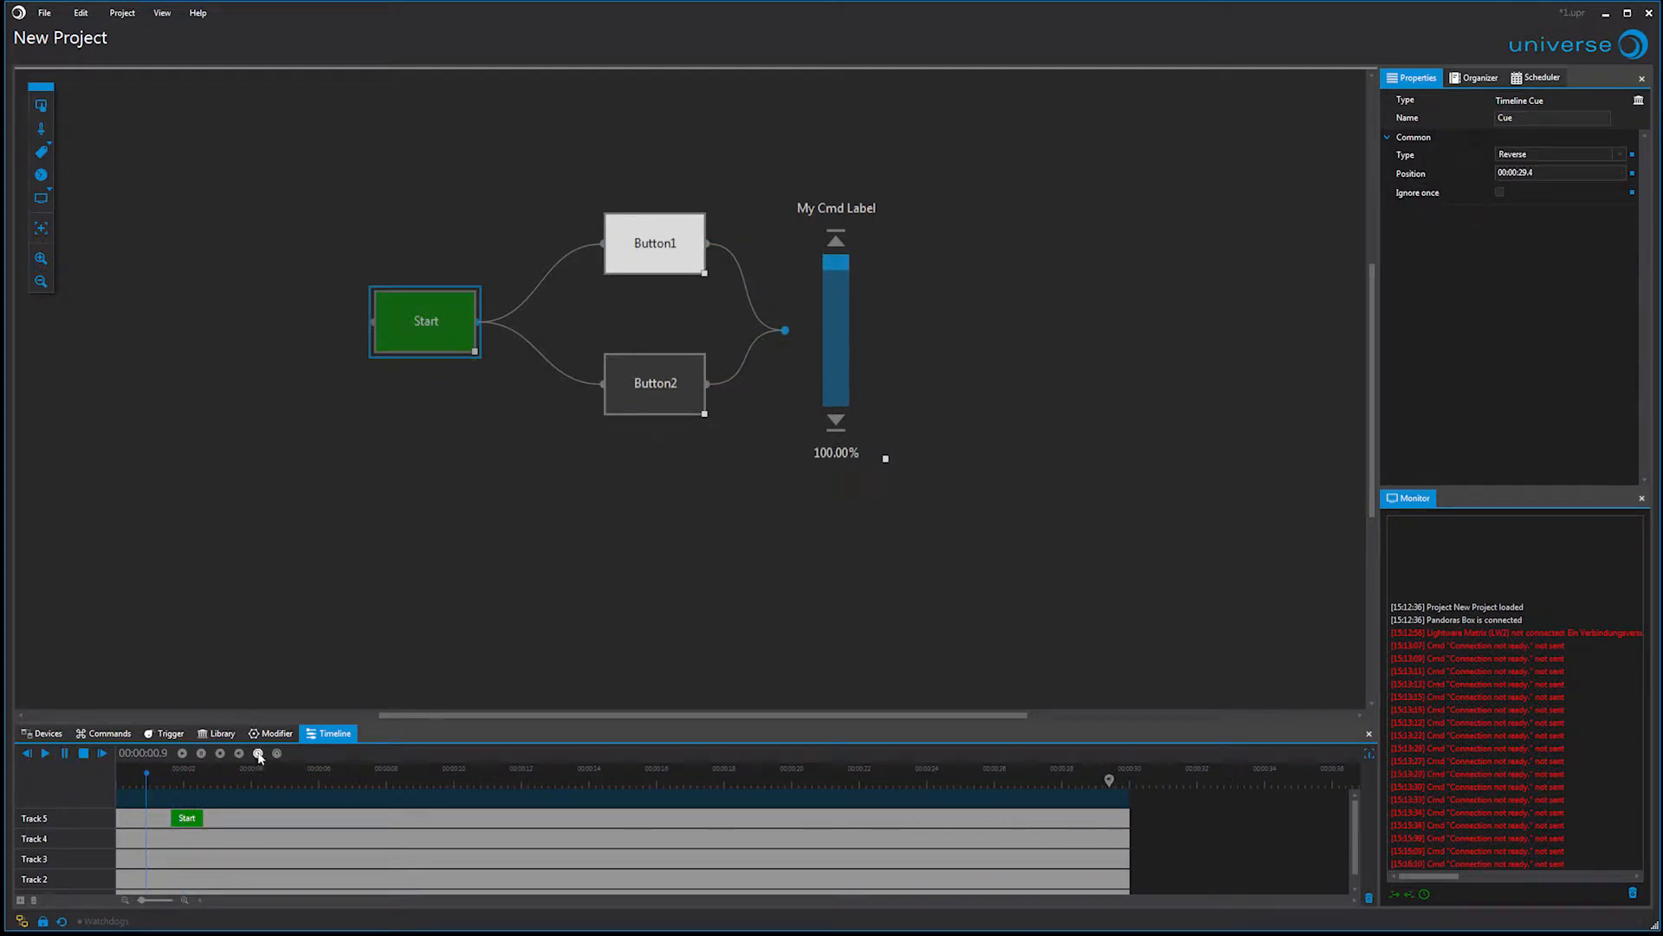
- Return the playhead to the beginning and set the Wait cue's wait time to 00:00:01.0
{"action": "left_click_drag", "start_coordinate": [147, 774], "coordinate": [123, 778]}
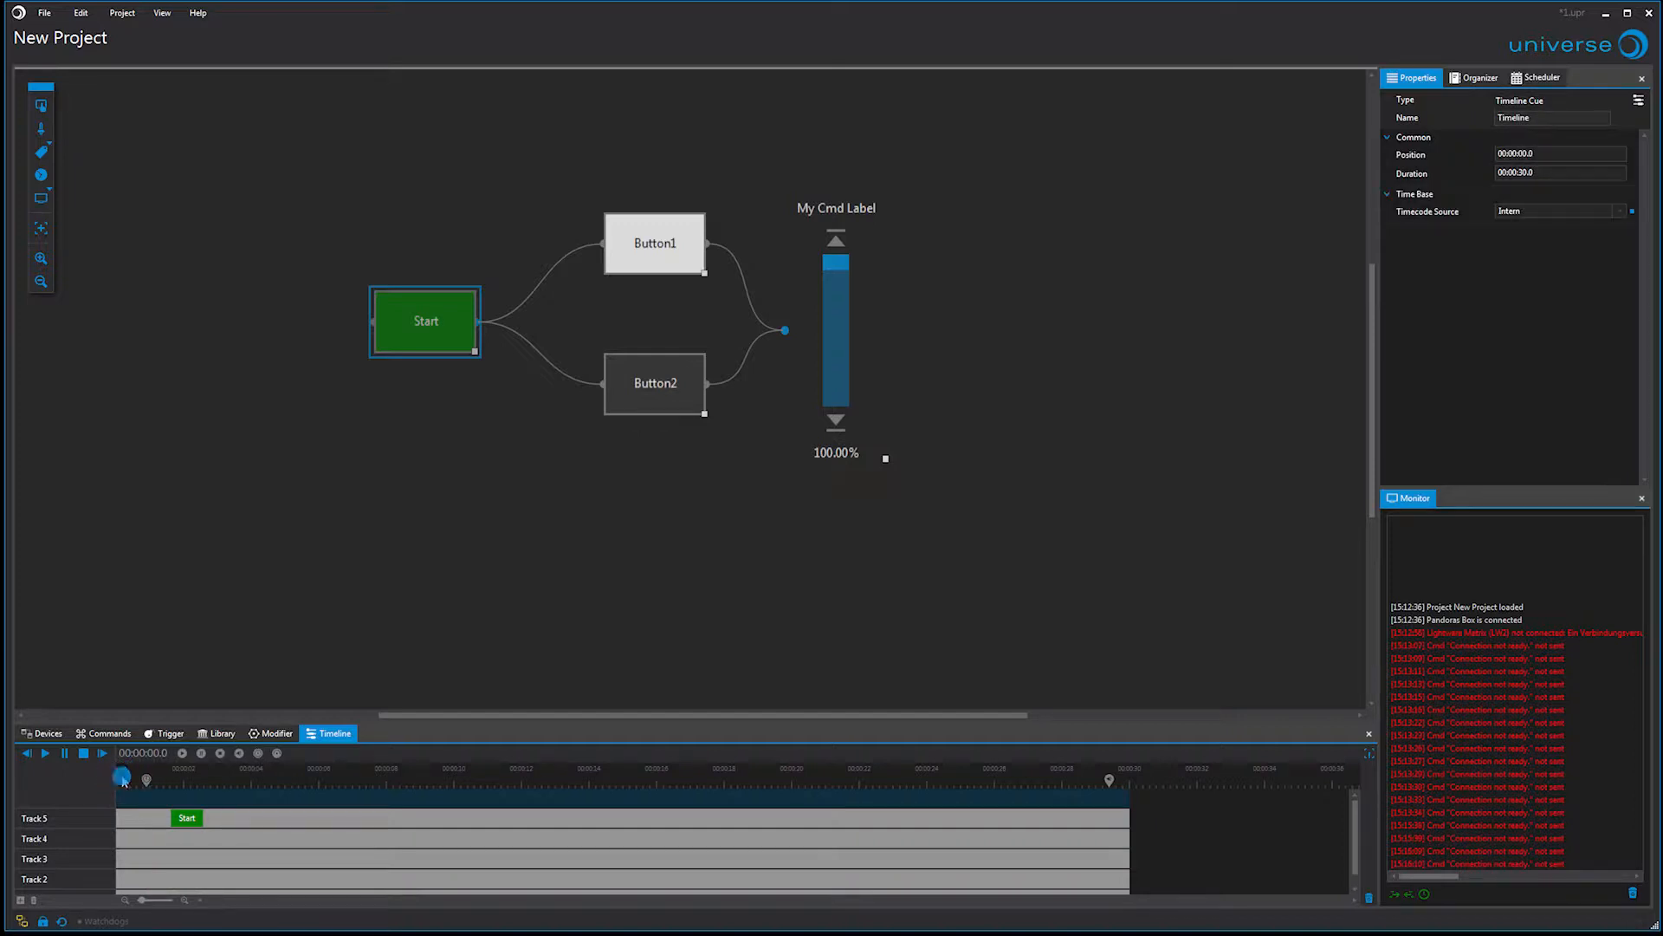
{"action": "left_click", "coordinate": [148, 777]}
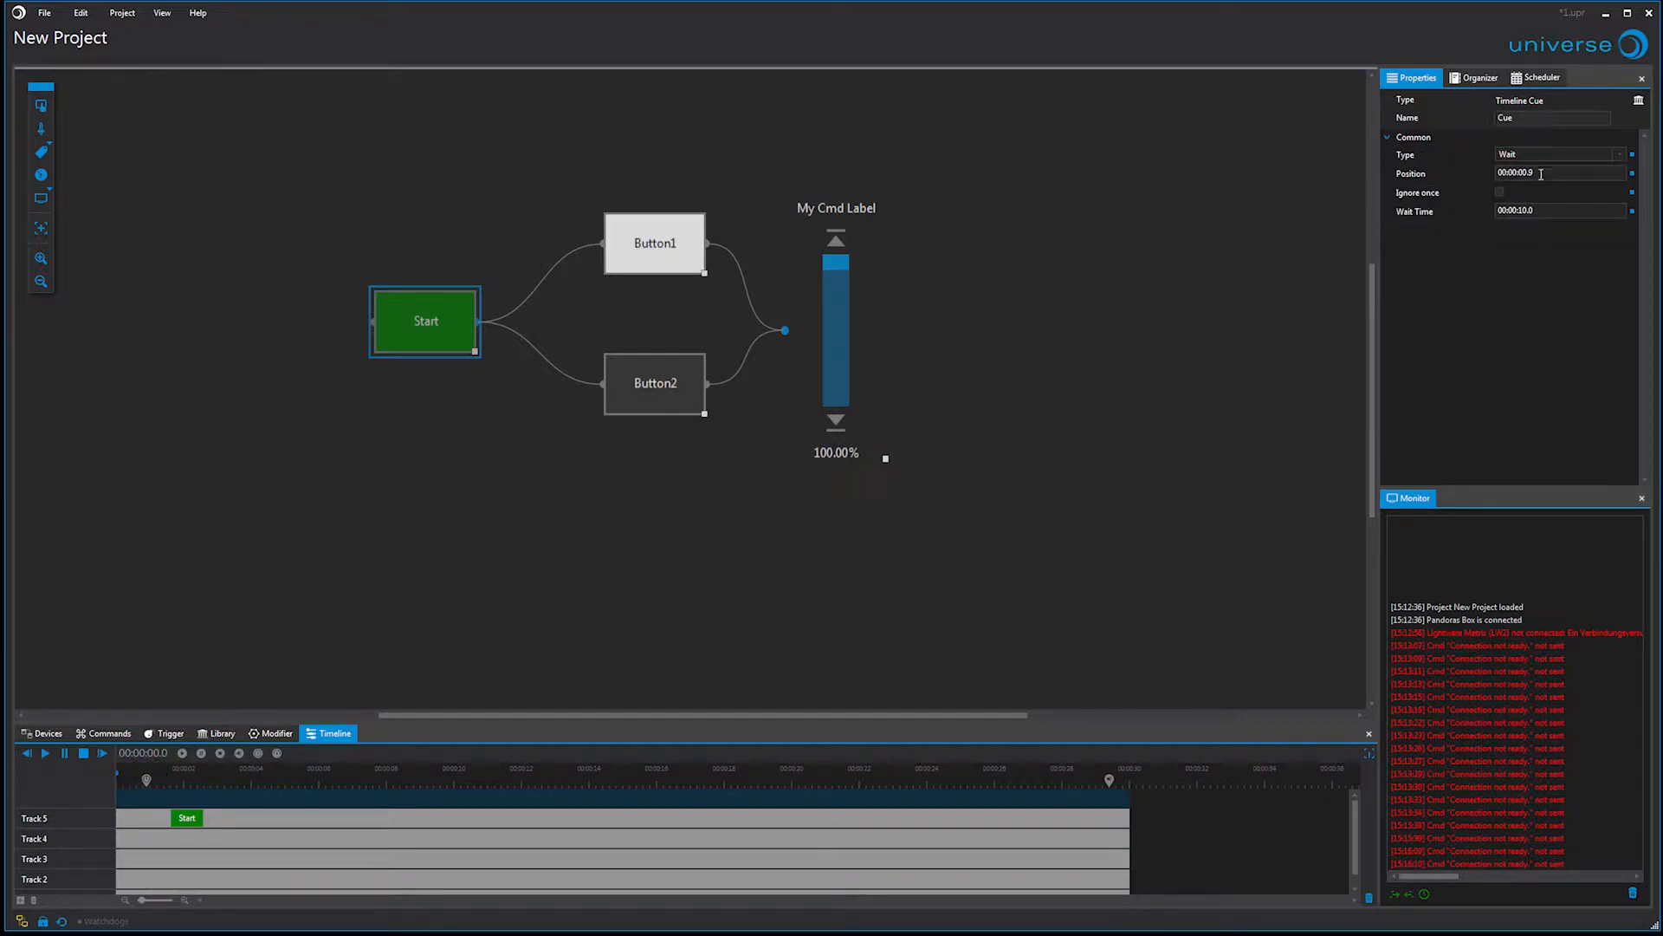
{"action": "left_click", "coordinate": [1525, 210]}
{"action": "left_click", "coordinate": [1177, 245]}
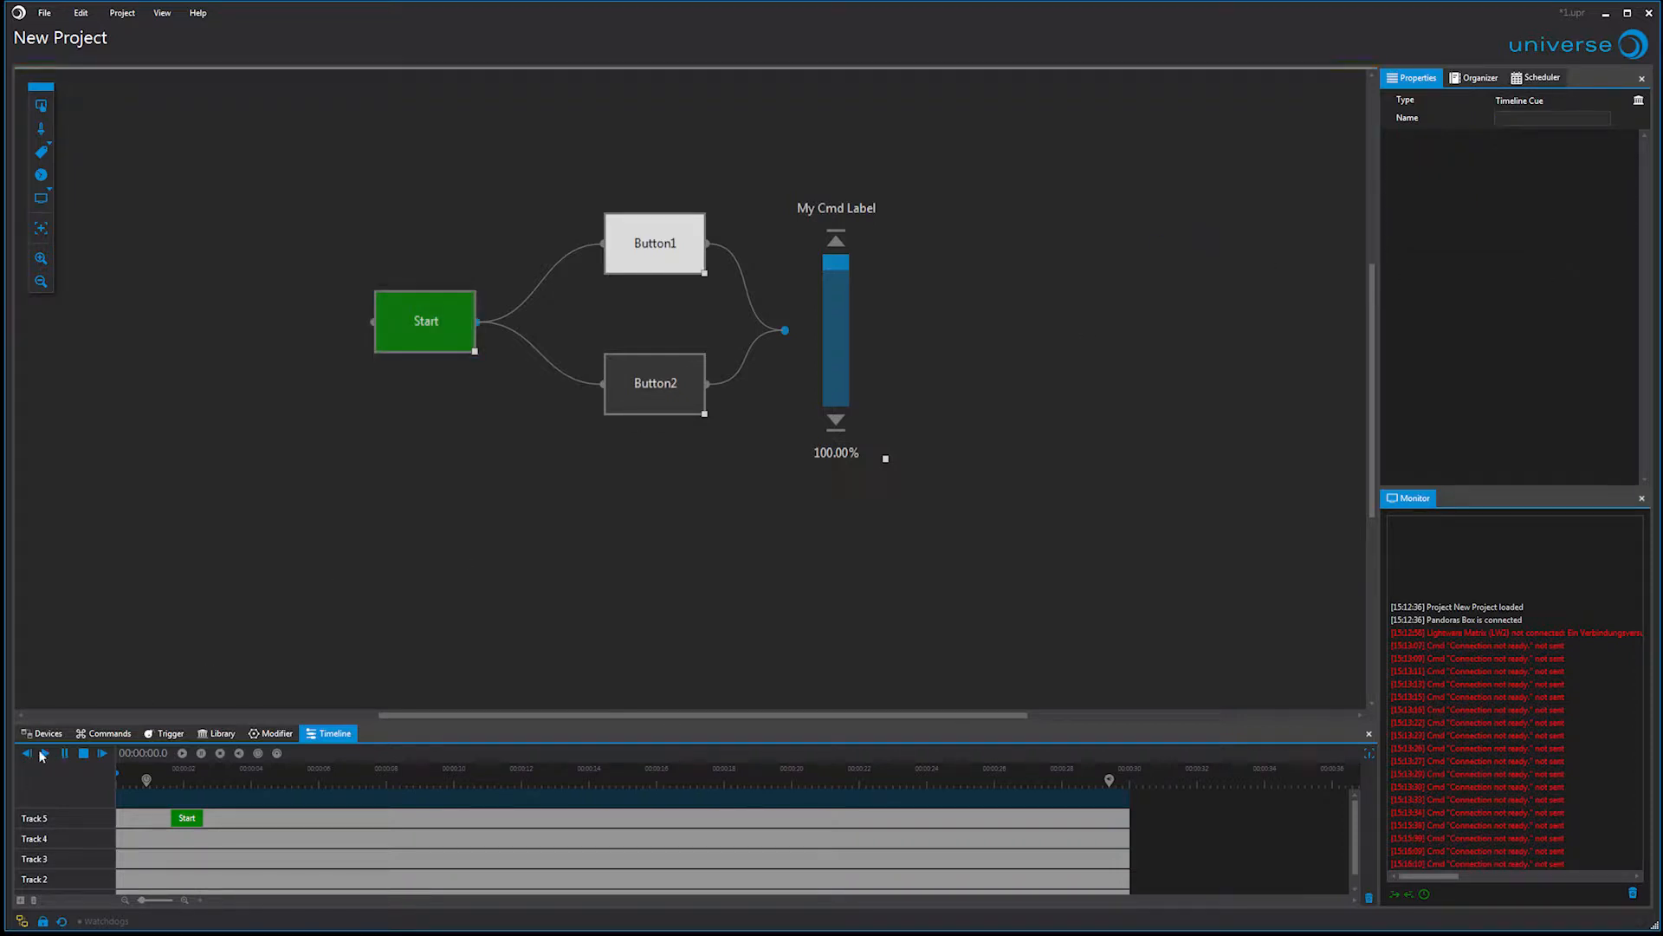
- Play the timeline through the Wait cue, pause it, and move the Wait cue to 00:00:27.7
{"action": "left_click", "coordinate": [43, 754]}
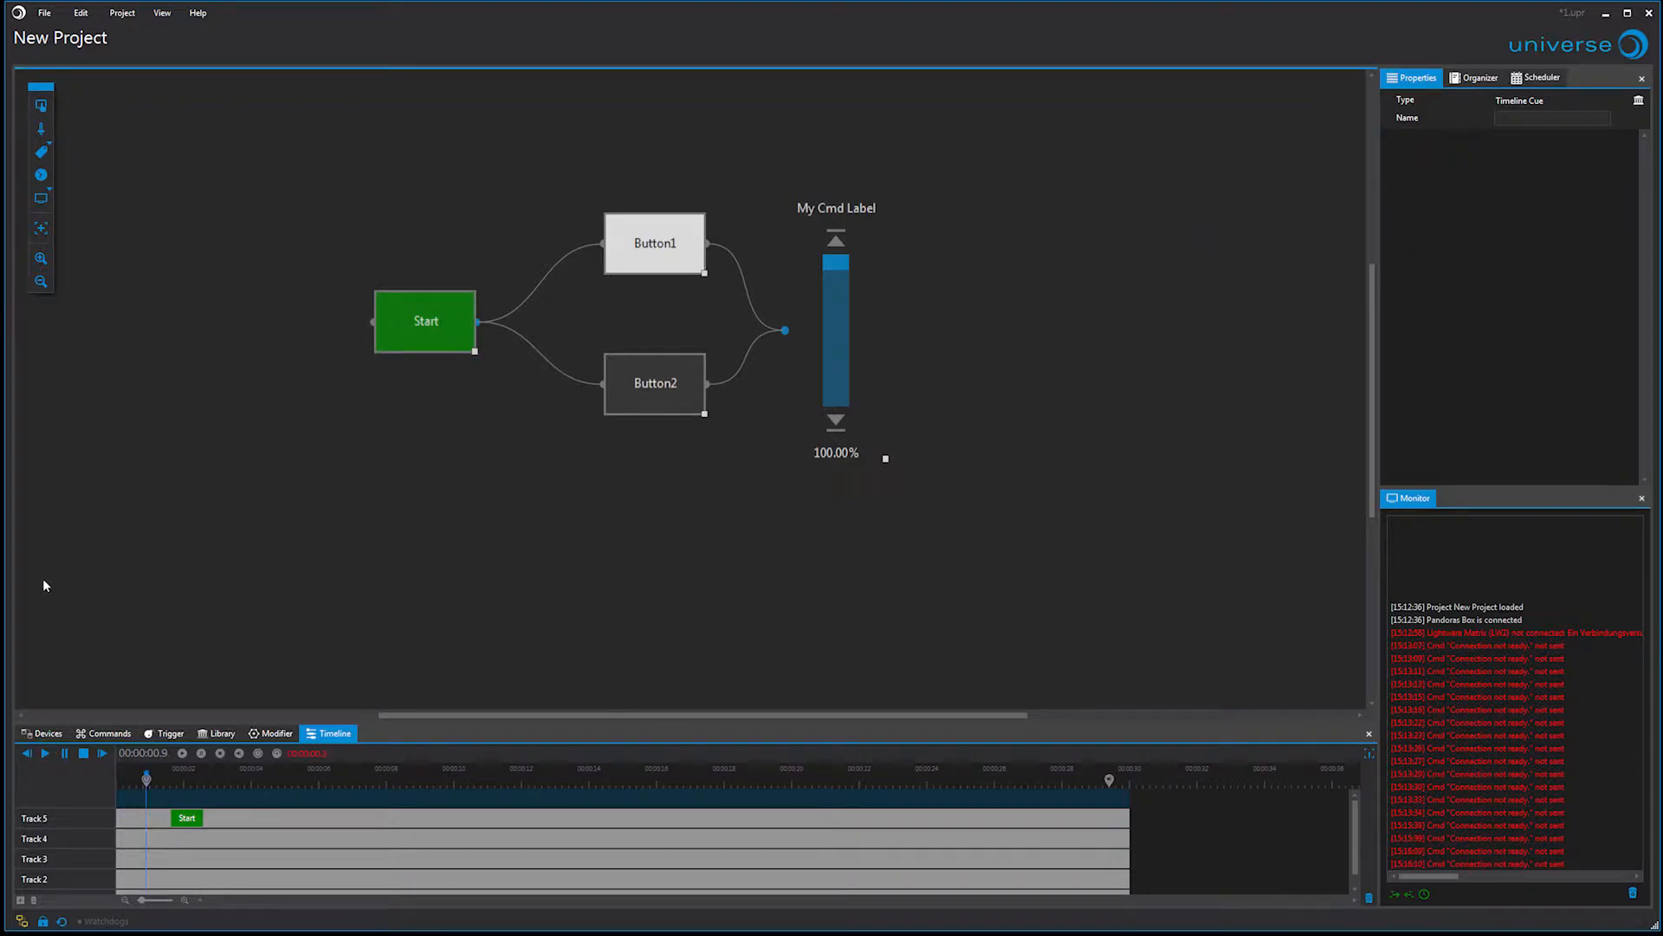
{"action": "left_click", "coordinate": [66, 756]}
{"action": "left_click_drag", "start_coordinate": [146, 781], "coordinate": [1052, 836]}
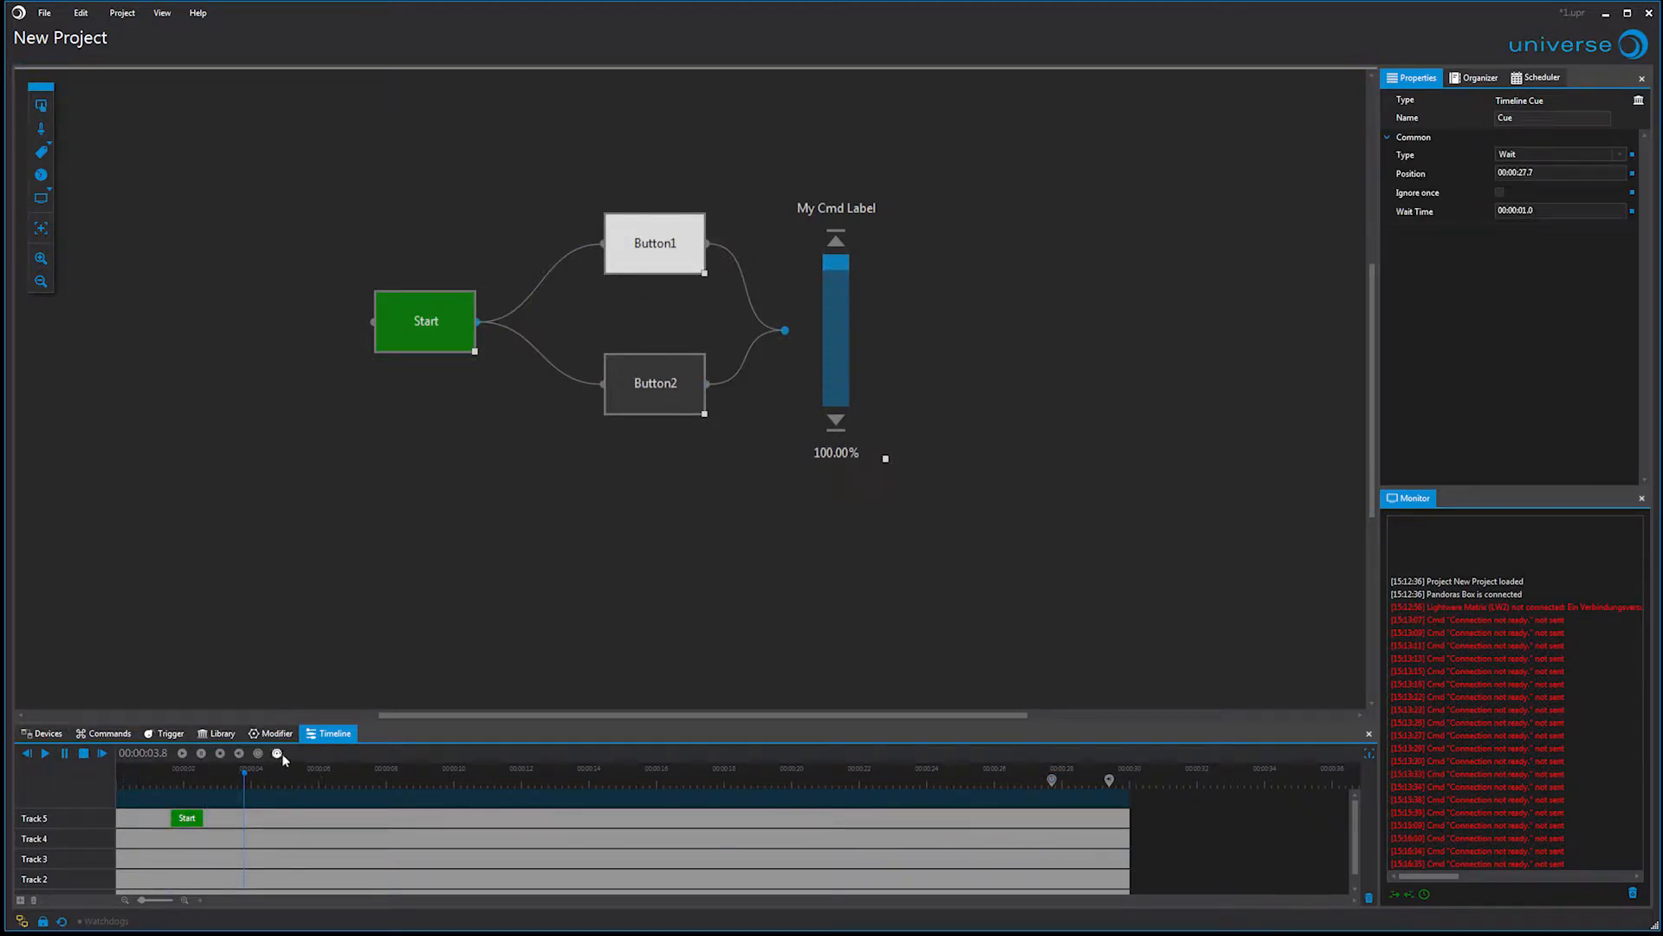
- Add a Jump cue at 00:00:03.8 with jump position 00:00:02.0, and play the timeline to test it
{"action": "mouse_move", "coordinate": [279, 753]}
{"action": "left_mouse_down"}
{"action": "mouse_move", "coordinate": [290, 789]}
{"action": "mouse_move", "coordinate": [197, 771]}
{"action": "mouse_move", "coordinate": [242, 789]}
{"action": "left_mouse_up"}
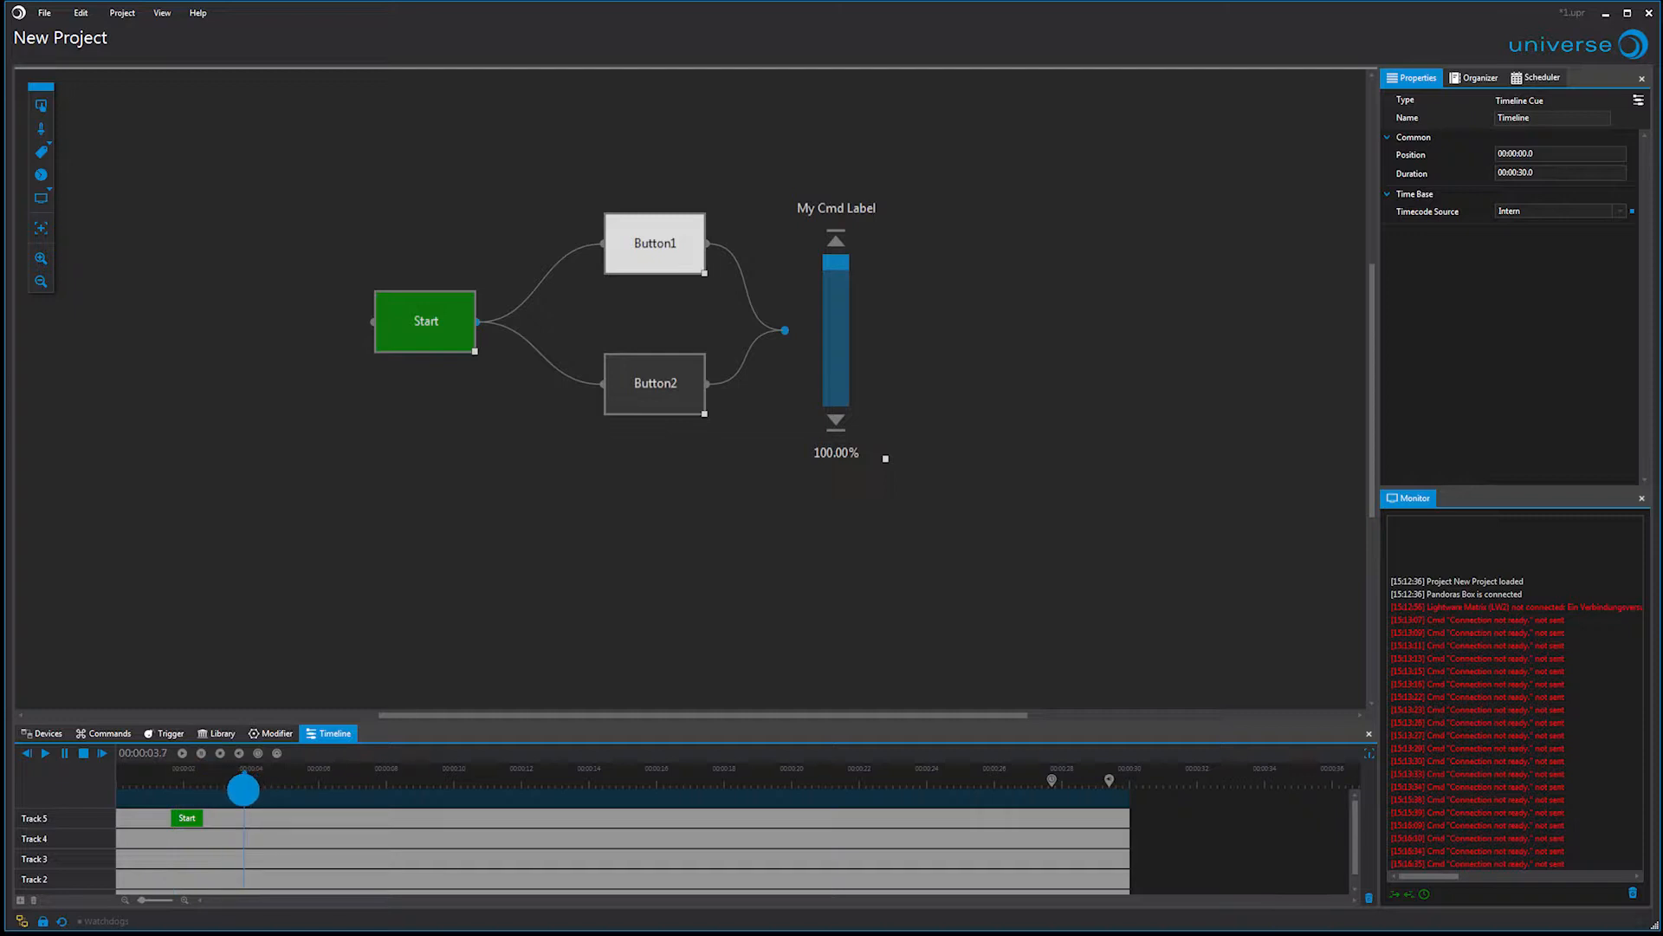
{"action": "left_click_drag", "start_coordinate": [242, 790], "coordinate": [121, 784]}
{"action": "left_click", "coordinate": [1523, 171]}
{"action": "left_click", "coordinate": [1523, 171]}
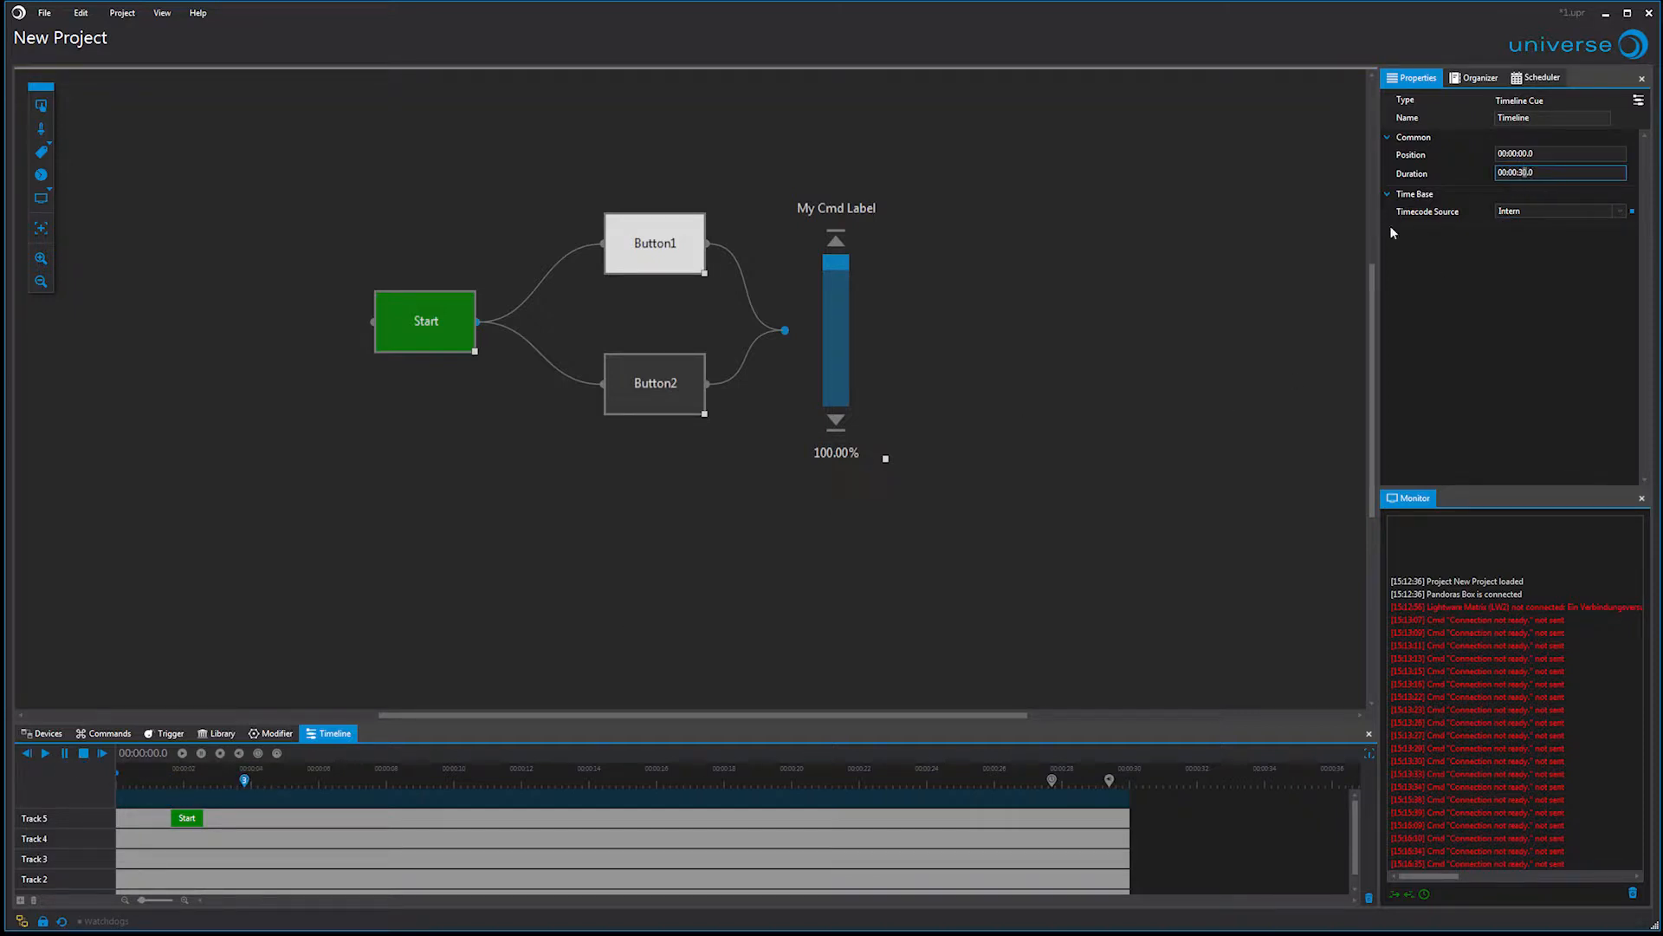
{"action": "left_click", "coordinate": [246, 780]}
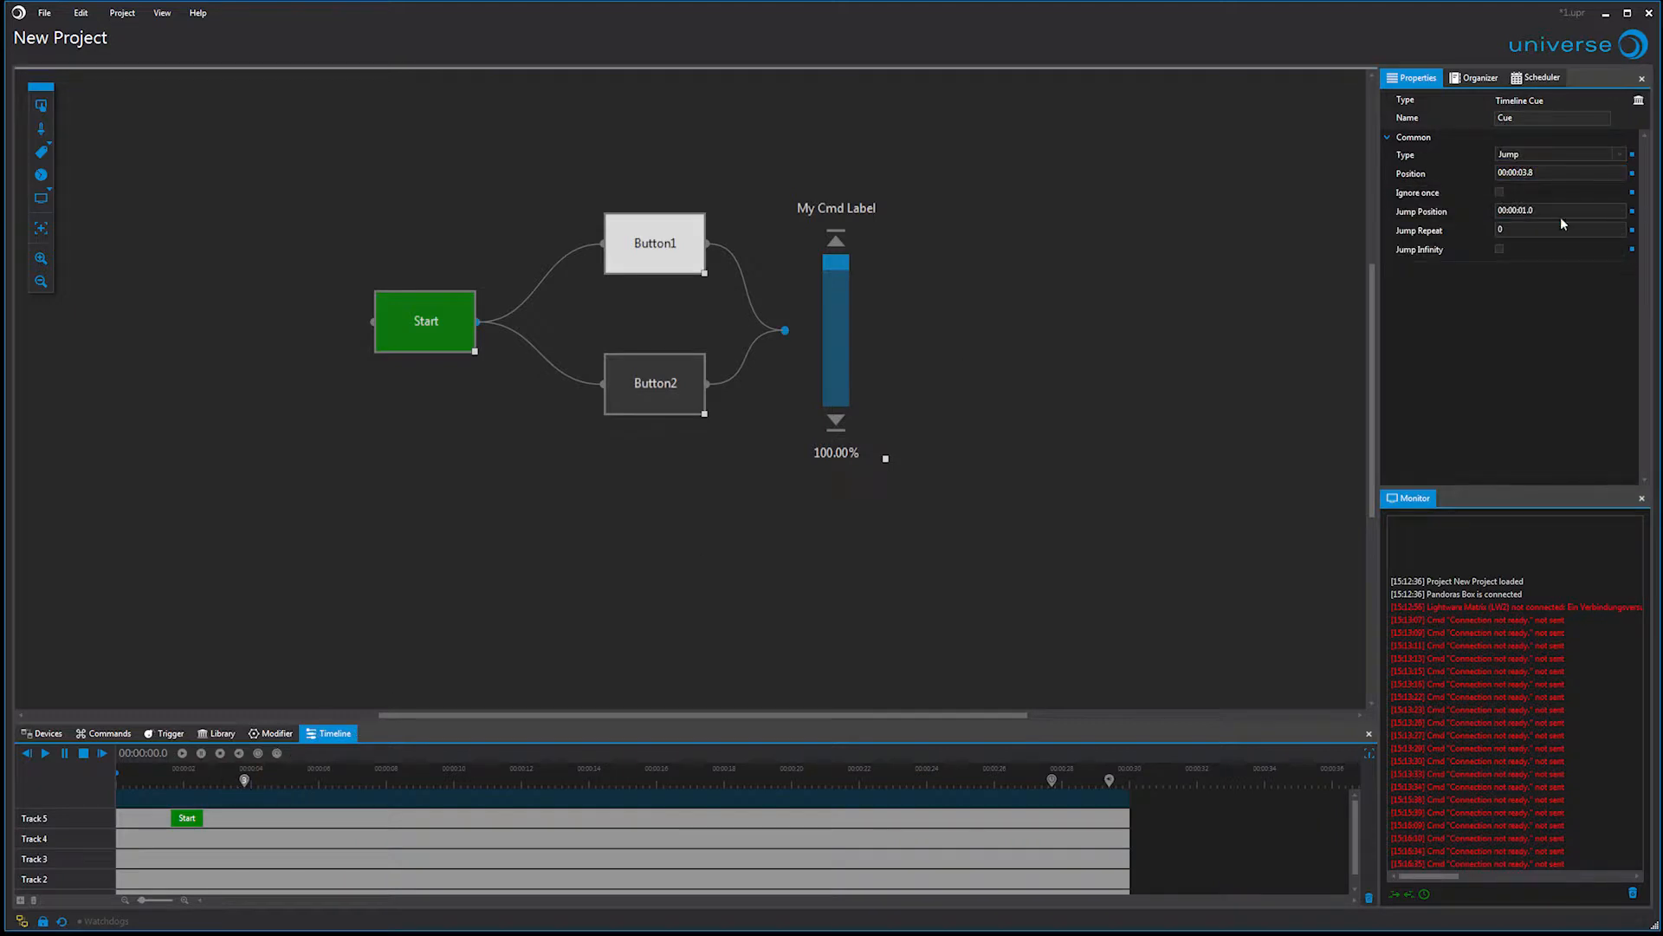
{"action": "left_click", "coordinate": [1529, 208]}
{"action": "key", "text": "Return"}
{"action": "left_click", "coordinate": [48, 754]}
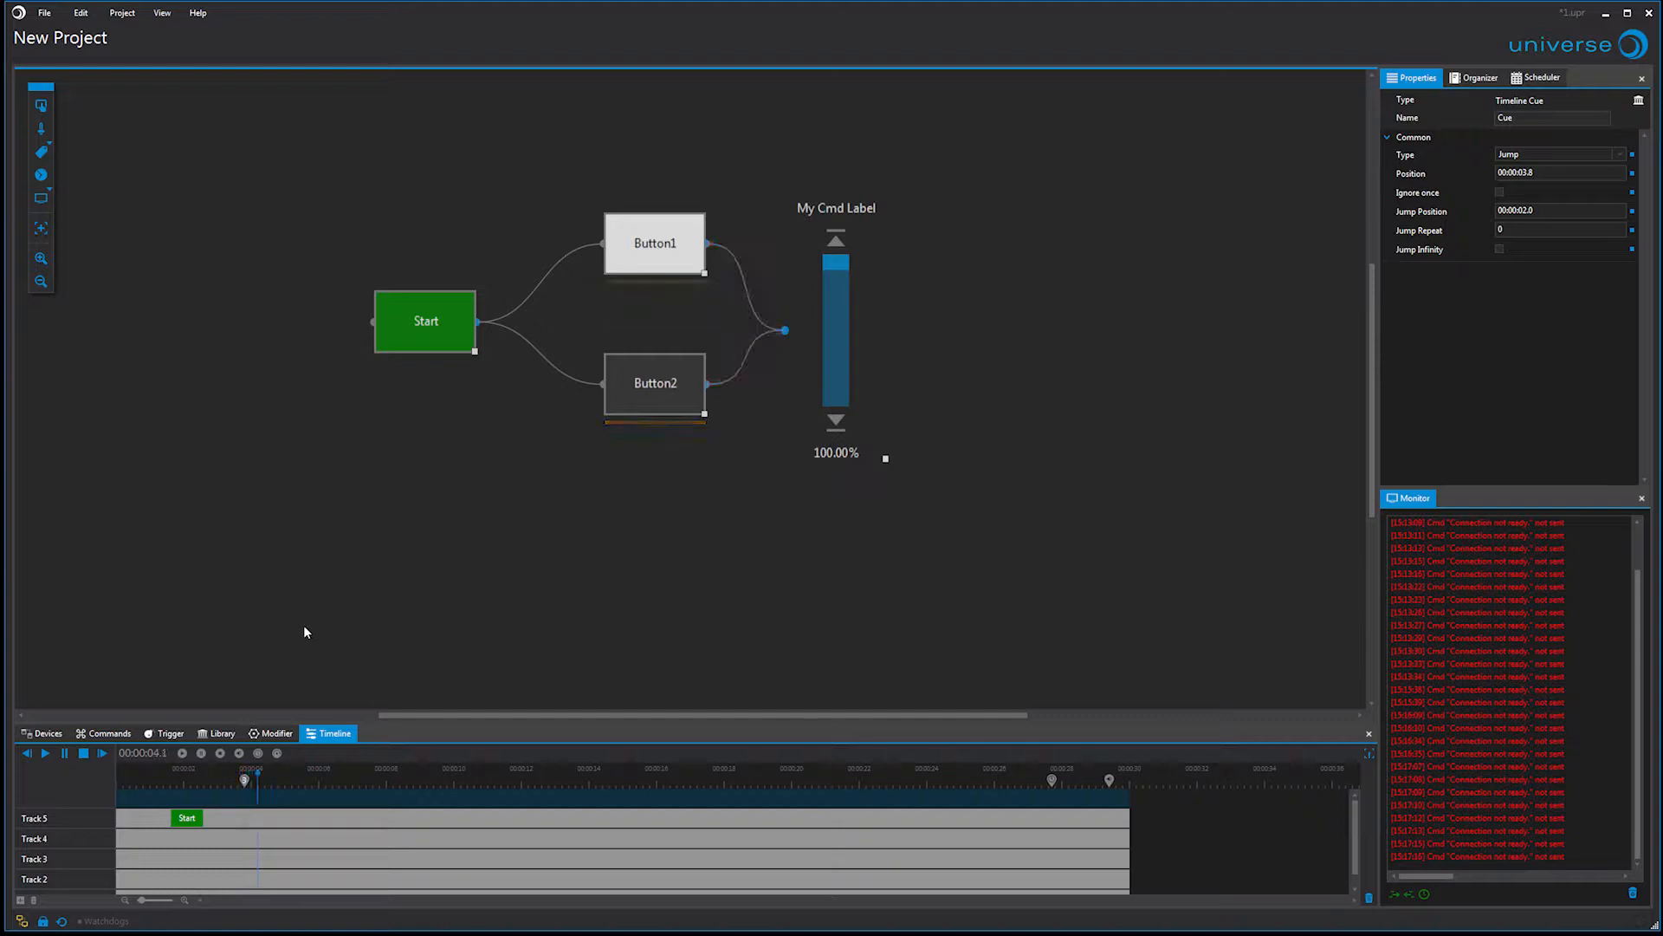
{"action": "left_click_drag", "start_coordinate": [341, 776], "coordinate": [180, 787]}
- Switch Jump Infinity on for the early Jump cue, and play and pause the timeline to test the loop
{"action": "left_click", "coordinate": [242, 782]}
{"action": "left_click", "coordinate": [1501, 248]}
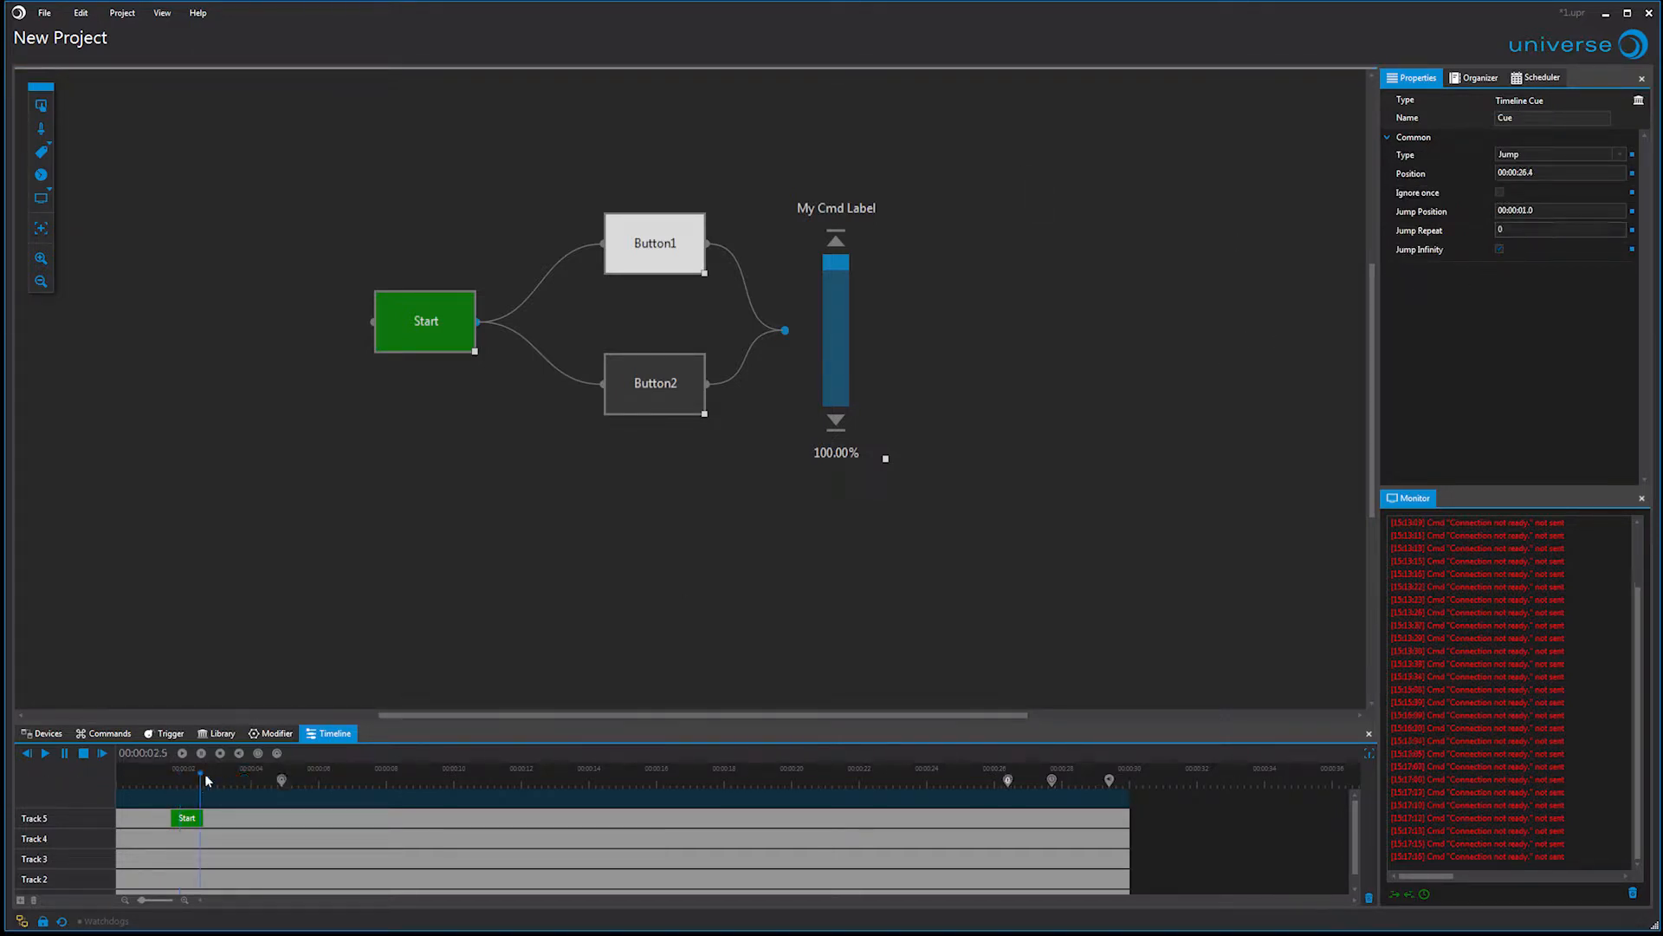
{"action": "left_click", "coordinate": [45, 753]}
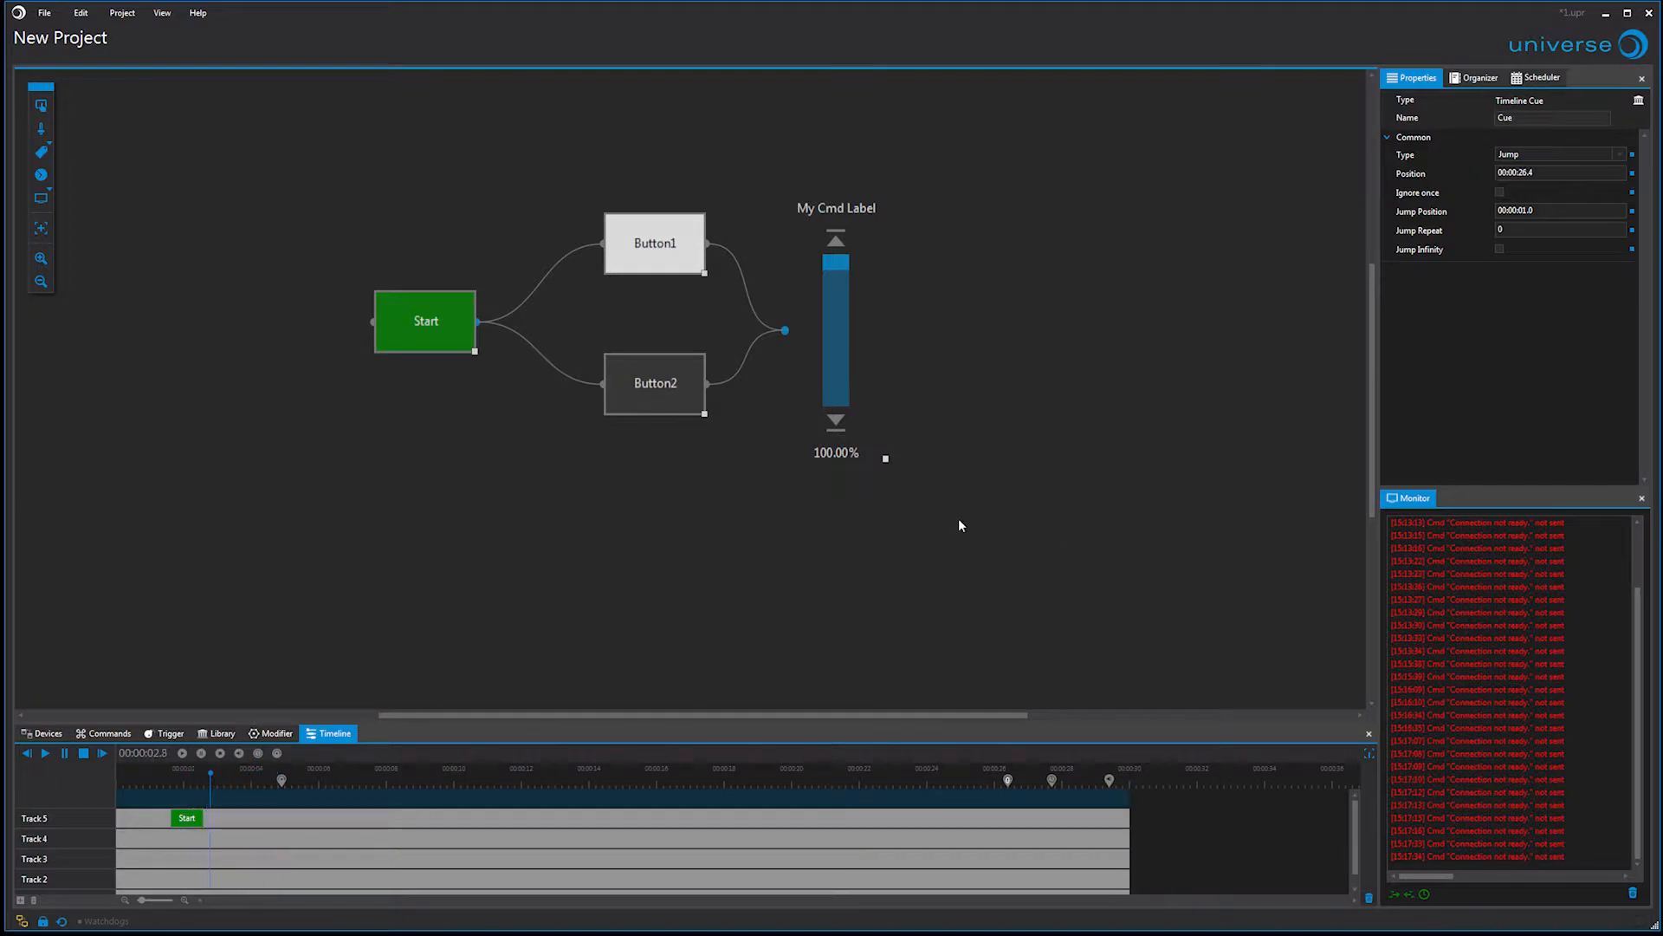
{"action": "left_click", "coordinate": [72, 753]}
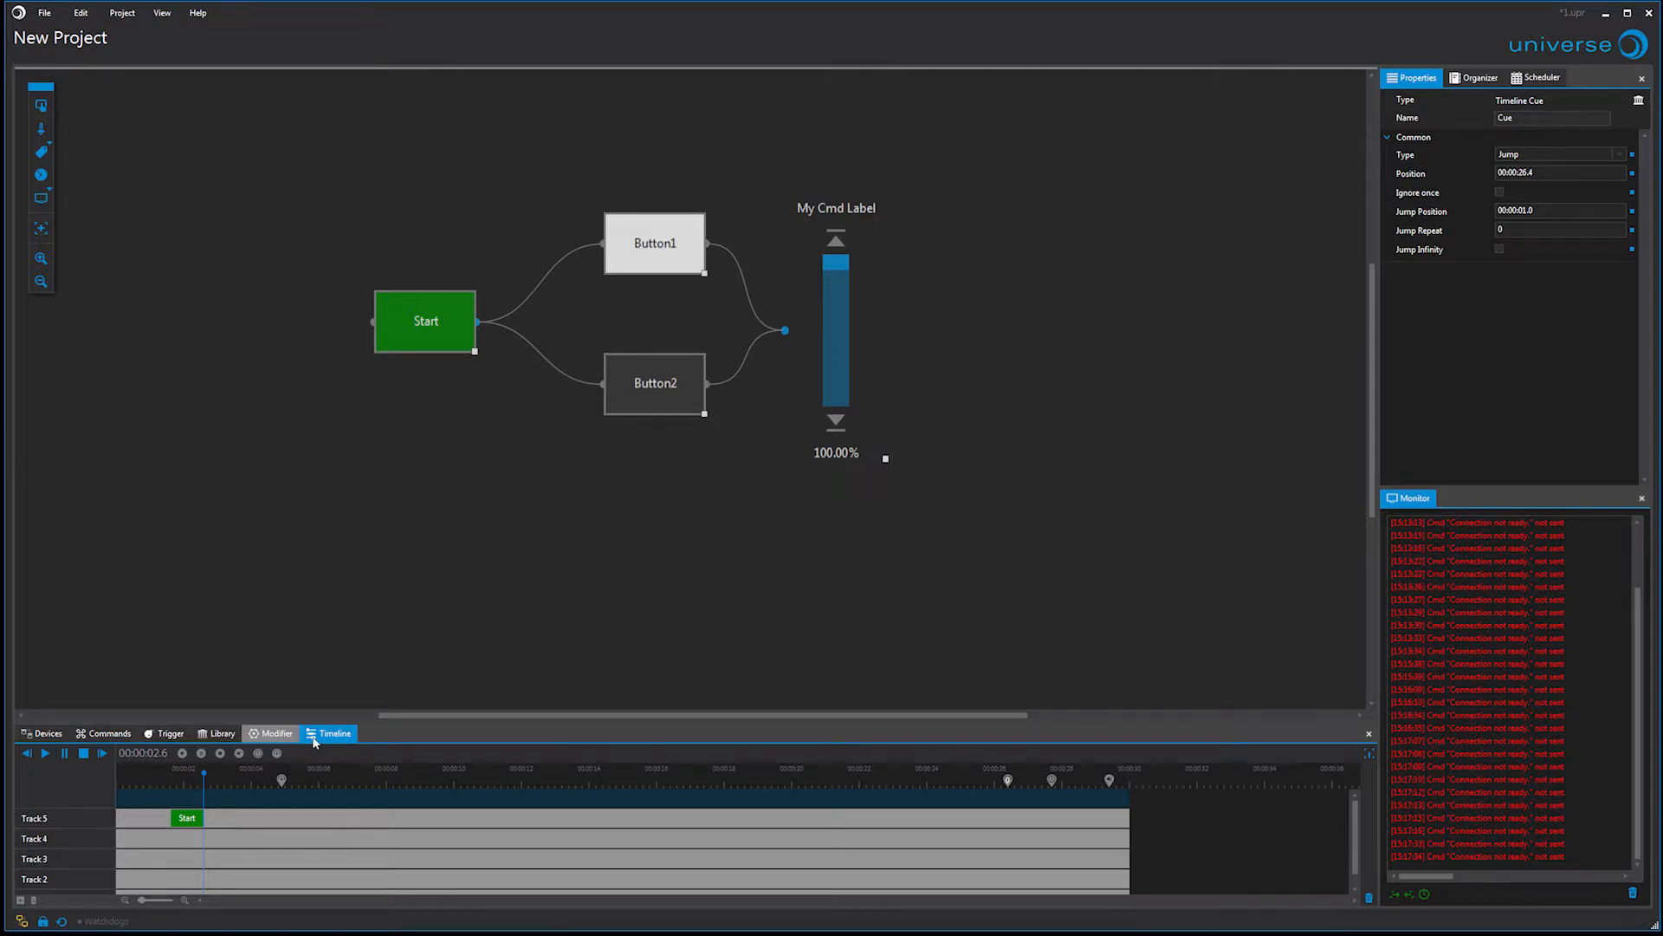
- Add two more timelines to the project
{"action": "left_click", "coordinate": [124, 12]}
{"action": "left_click", "coordinate": [145, 32]}
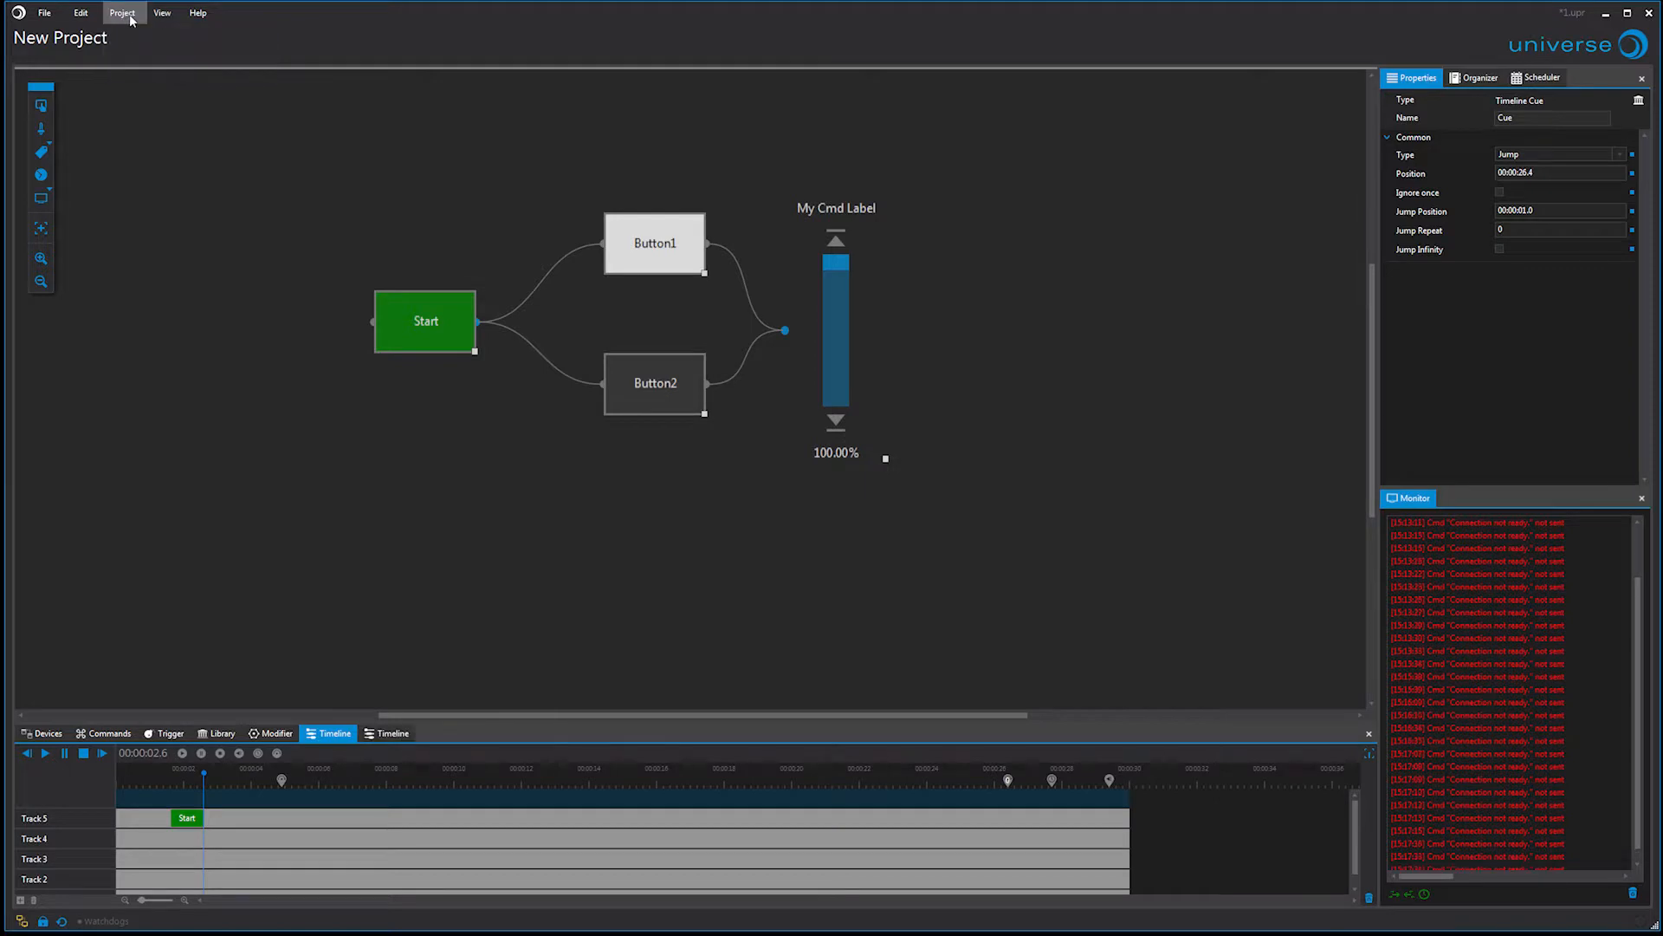
{"action": "left_click", "coordinate": [122, 12]}
{"action": "left_click", "coordinate": [145, 32]}
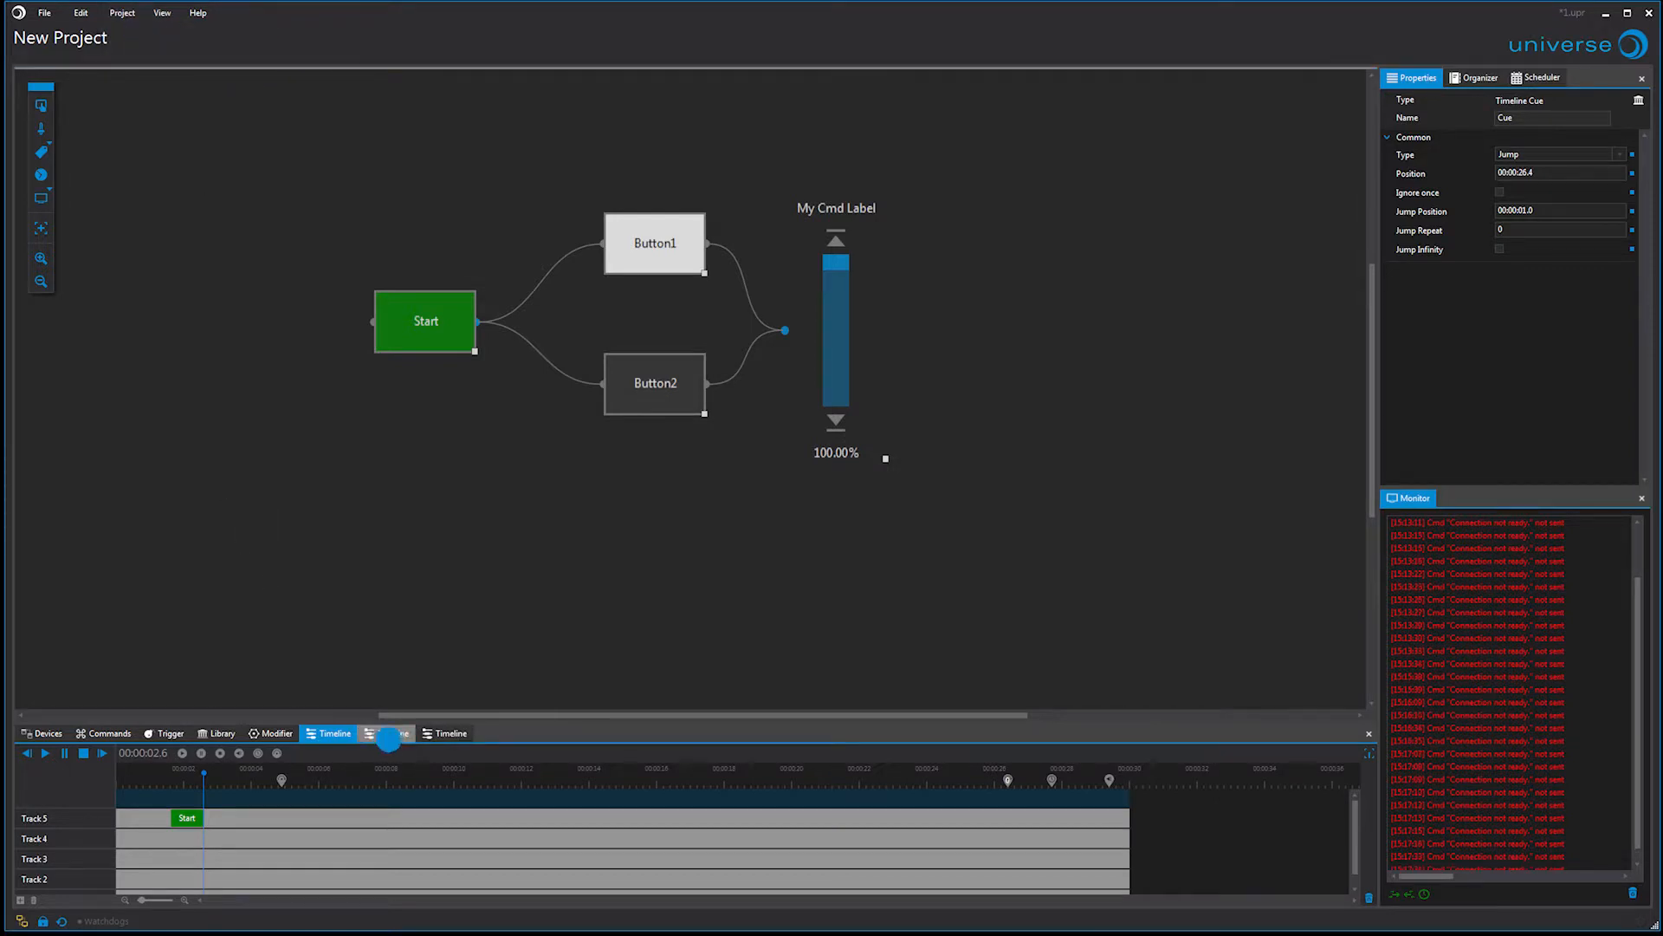
- Delete the two extra empty timelines, keeping the original one with the Start clip
{"action": "left_click", "coordinate": [387, 734]}
{"action": "left_click", "coordinate": [1369, 897]}
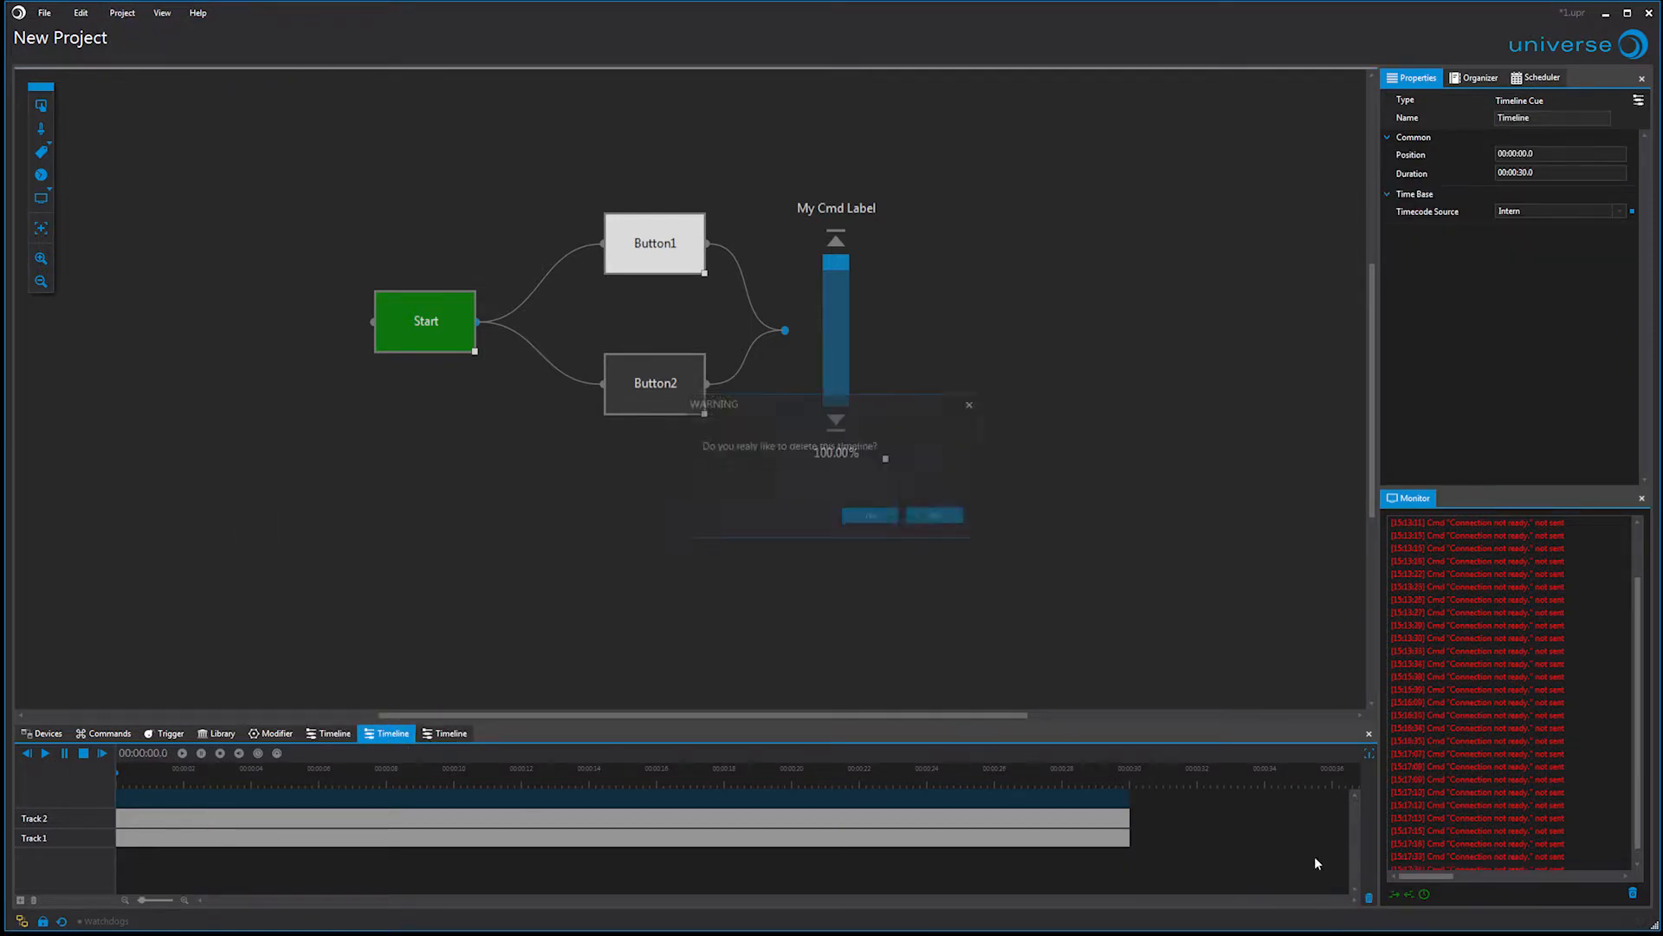
{"action": "key", "text": "Return"}
{"action": "left_click", "coordinate": [408, 736]}
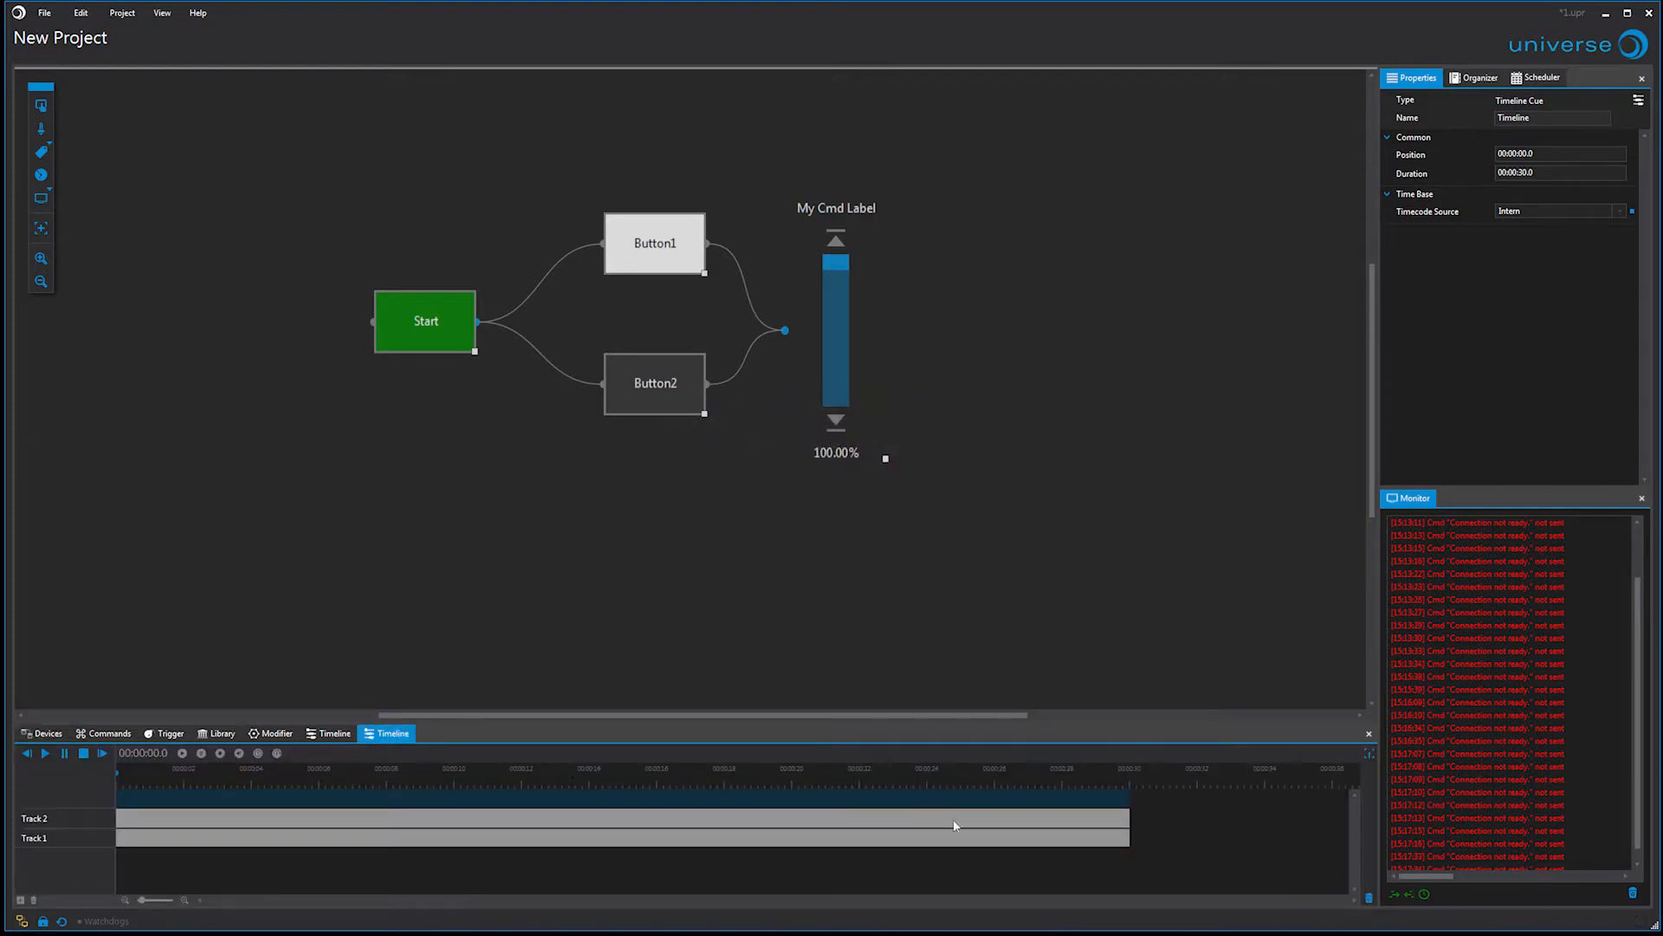
{"action": "left_click", "coordinate": [871, 516]}
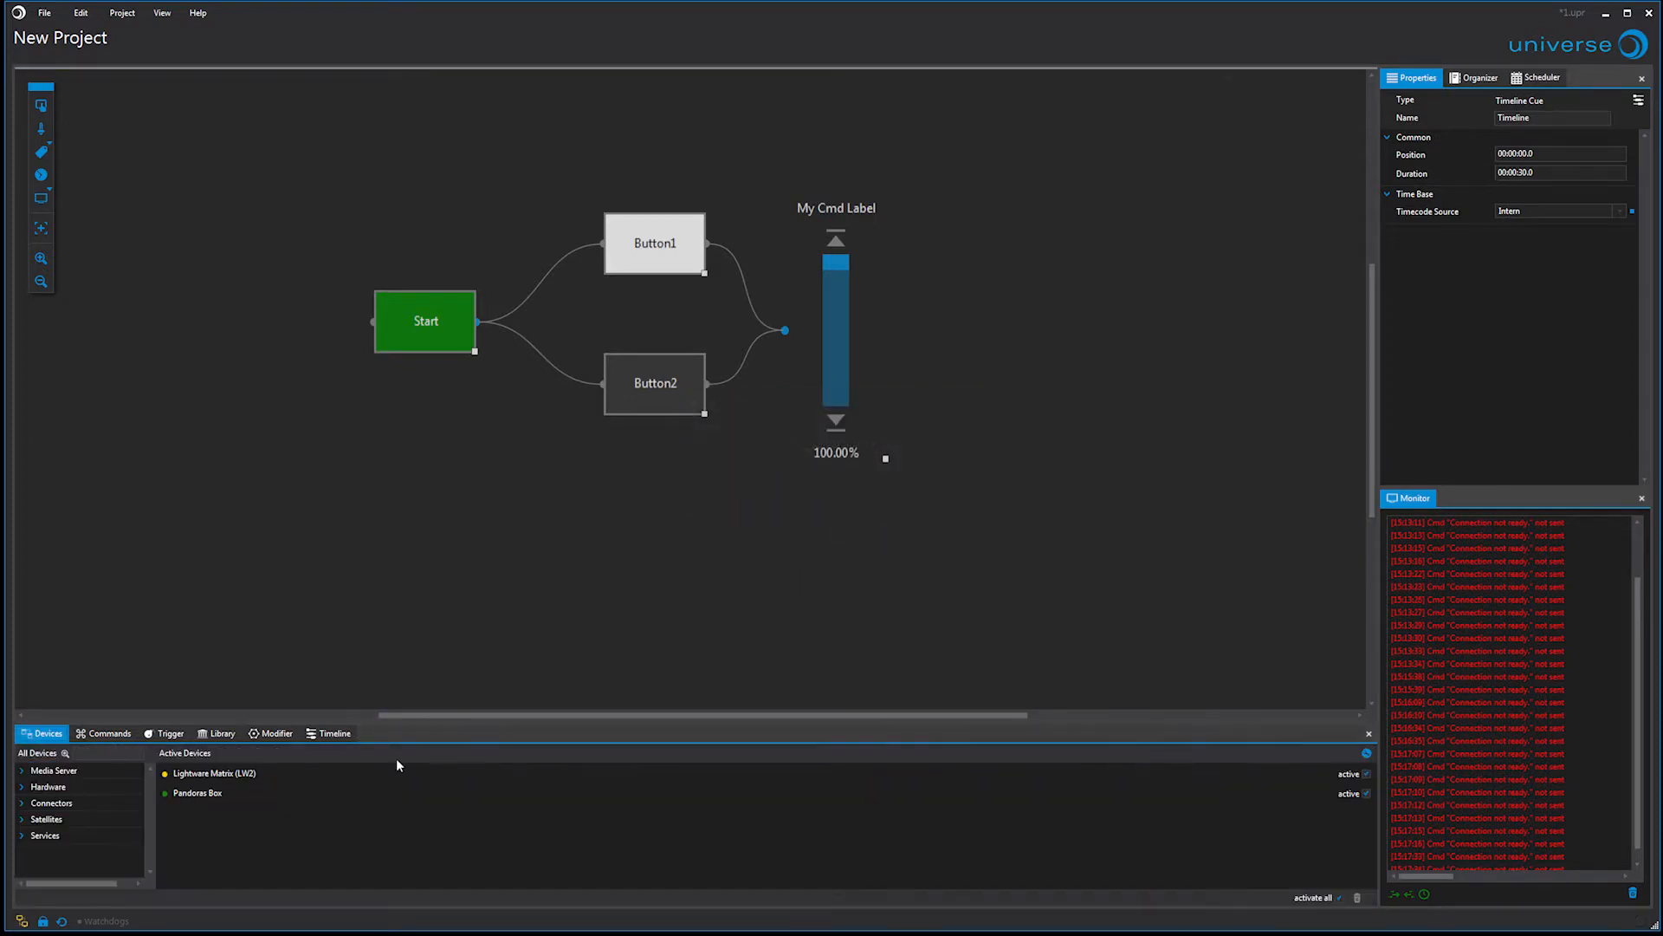
- Stop the original timeline and set its timecode source to Extern with Pandoras Box as the device
{"action": "left_click", "coordinate": [83, 753]}
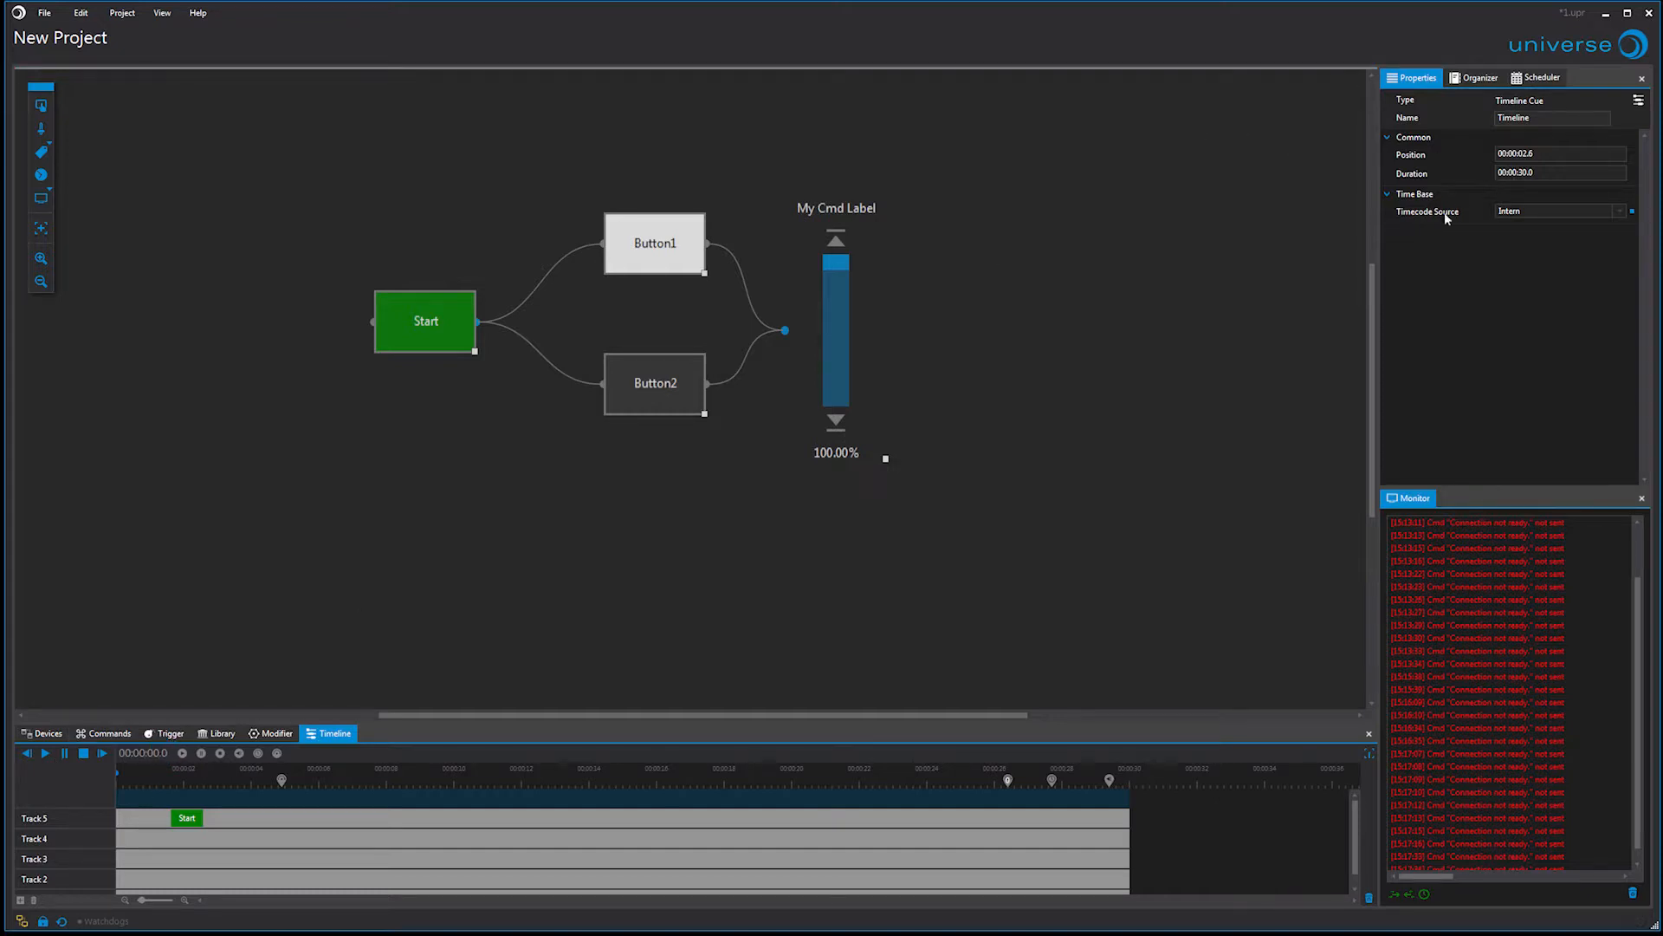
{"action": "left_click", "coordinate": [1546, 211]}
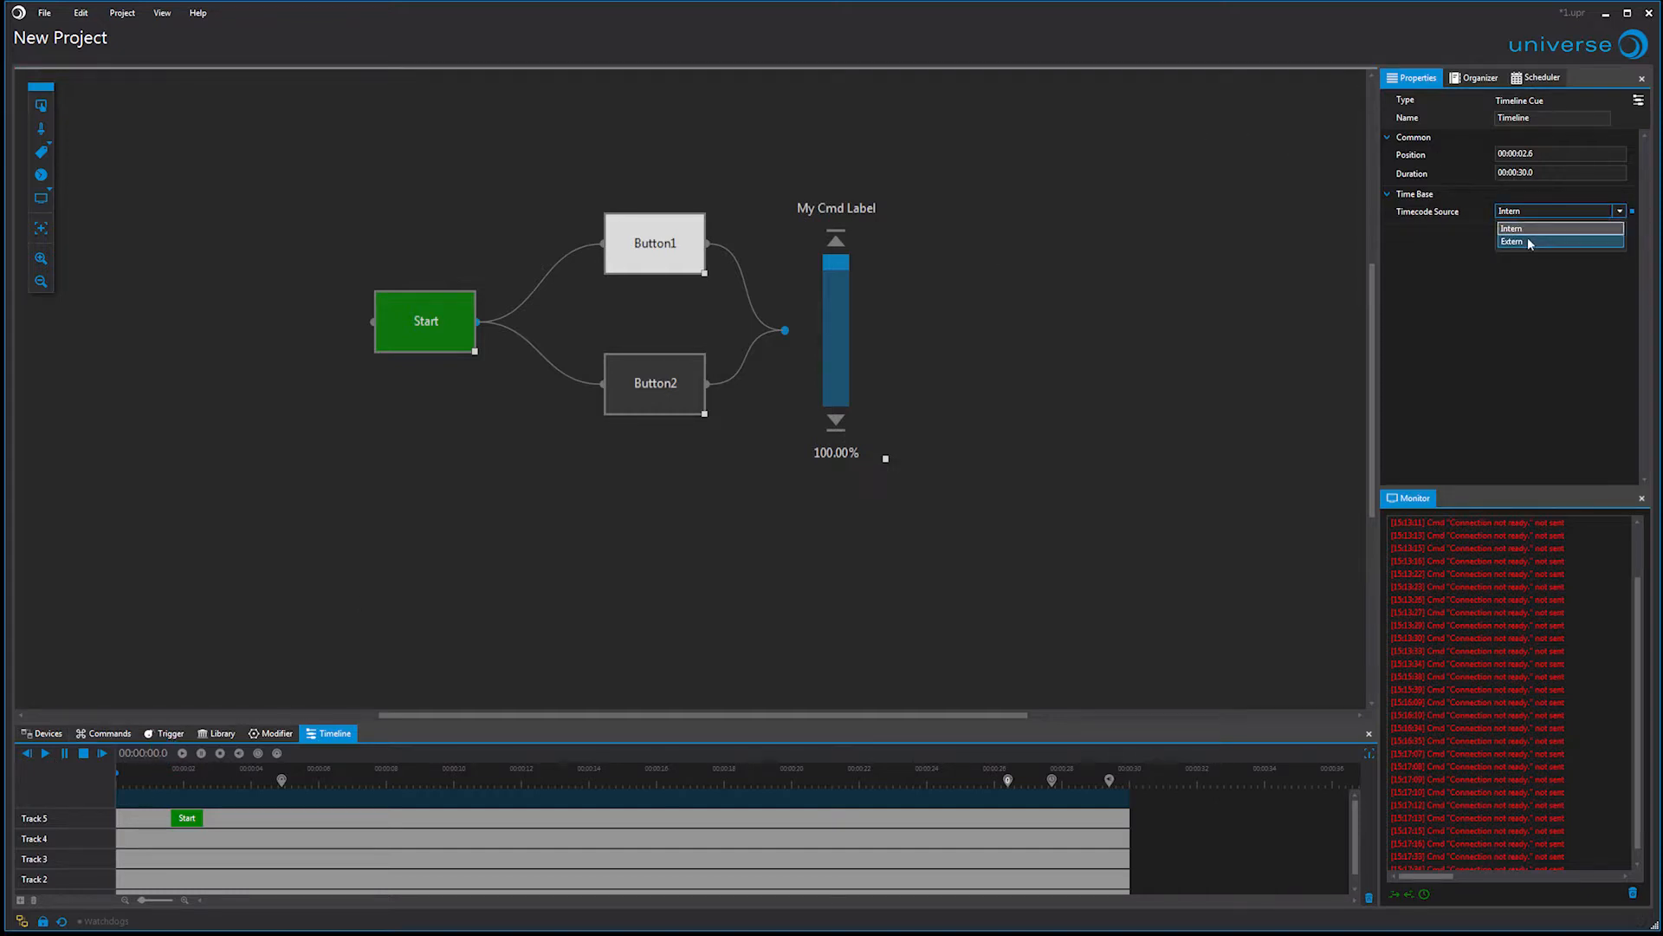
{"action": "left_click", "coordinate": [1530, 243]}
{"action": "left_click", "coordinate": [1521, 232]}
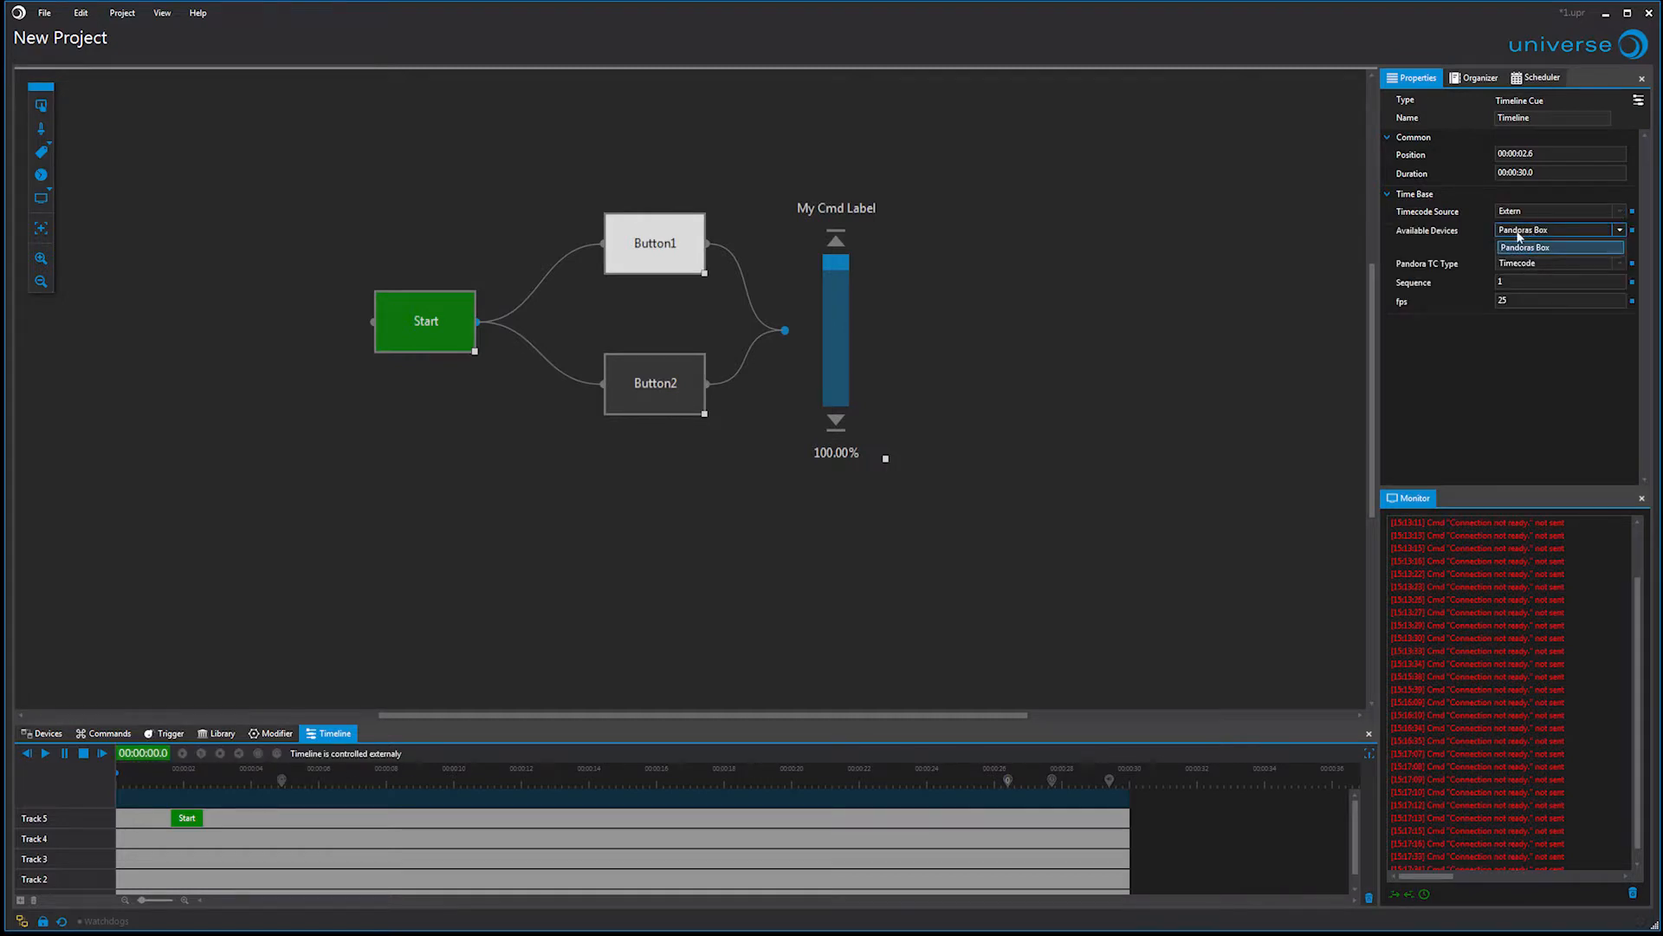
{"action": "left_click", "coordinate": [1475, 249]}
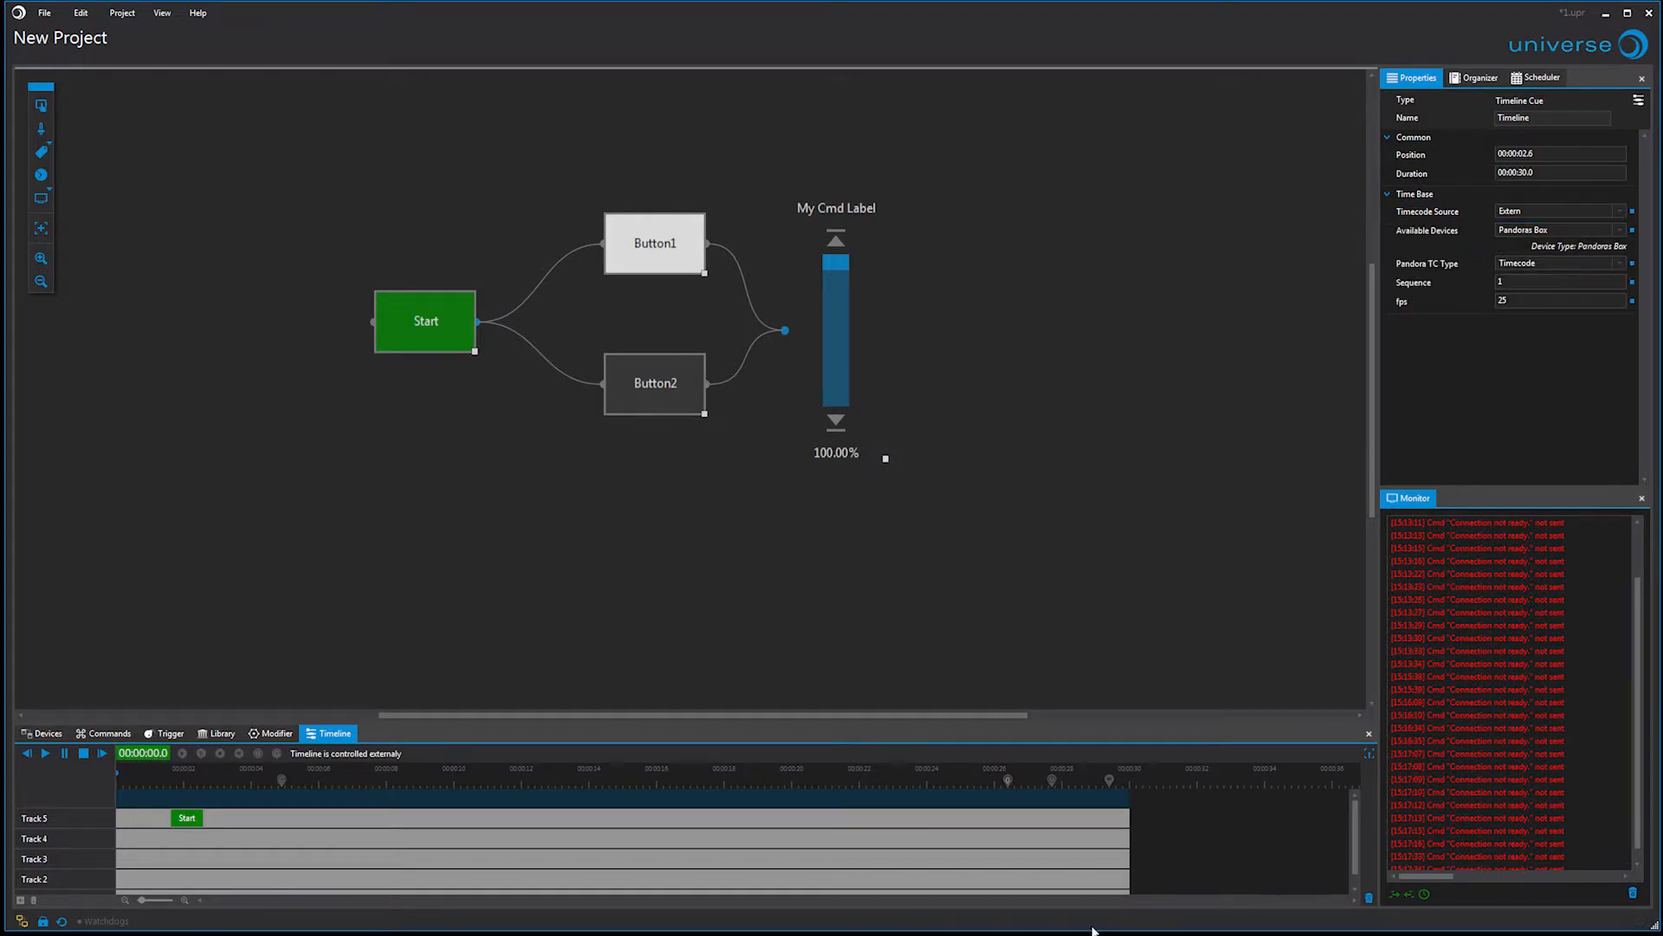
- Switch to Pandoras Box, run its sequence to check the external timeline control, and minimise the window
{"action": "left_click", "coordinate": [976, 899]}
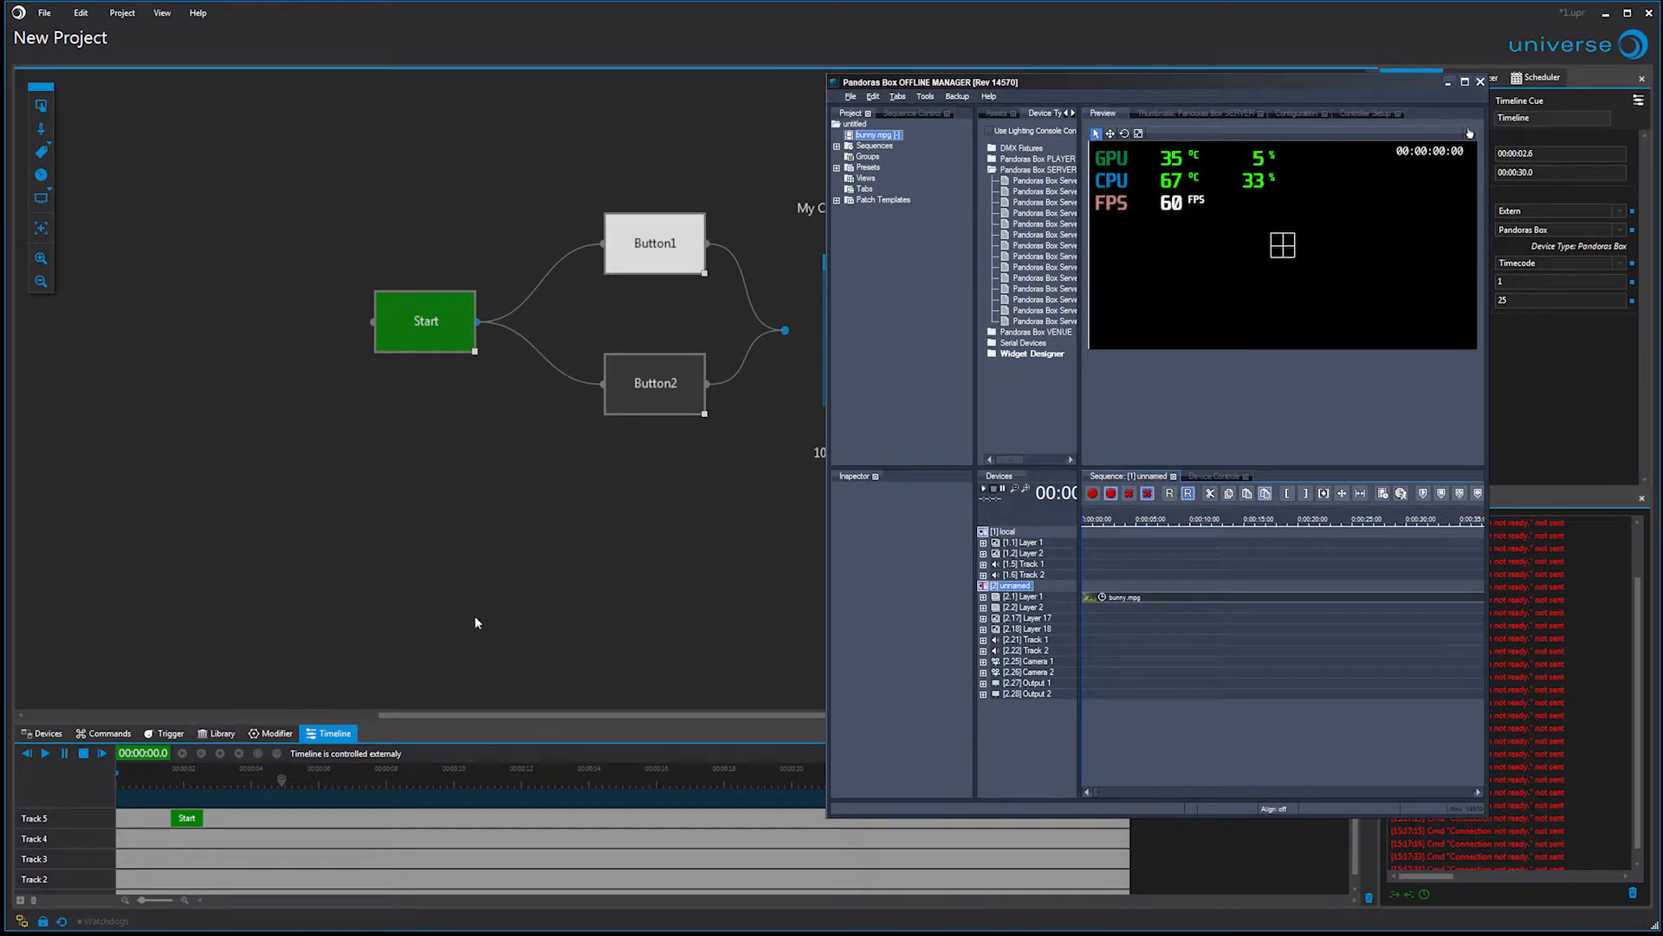
{"action": "left_click_drag", "start_coordinate": [1115, 519], "coordinate": [1074, 560]}
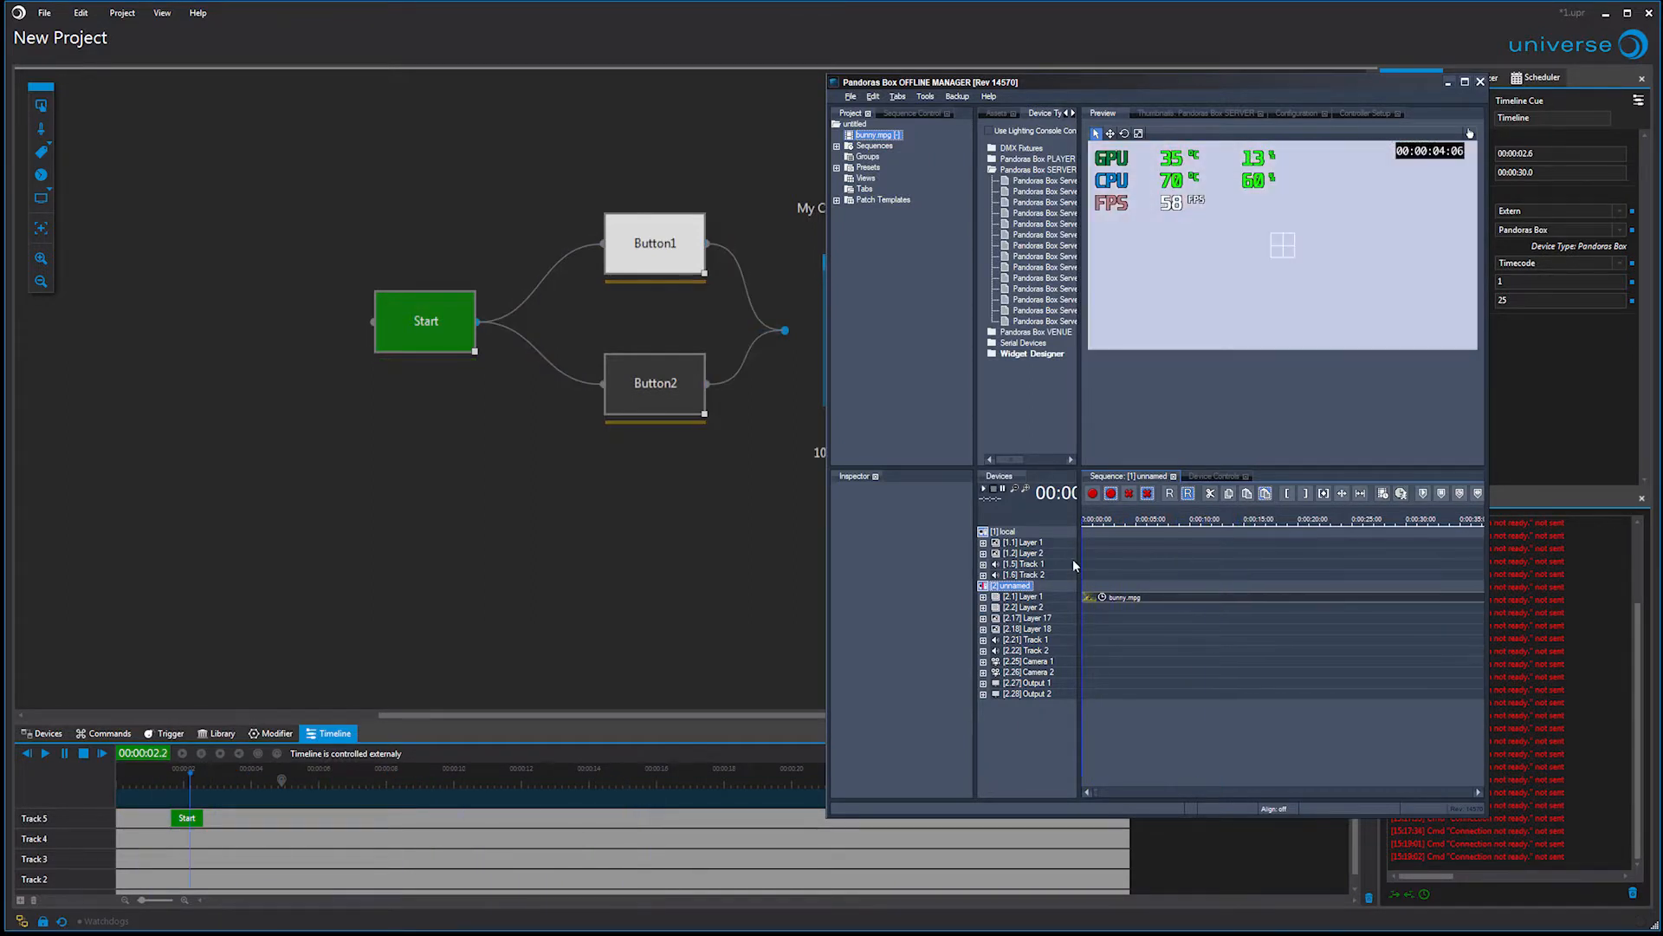
{"action": "left_click", "coordinate": [1448, 84]}
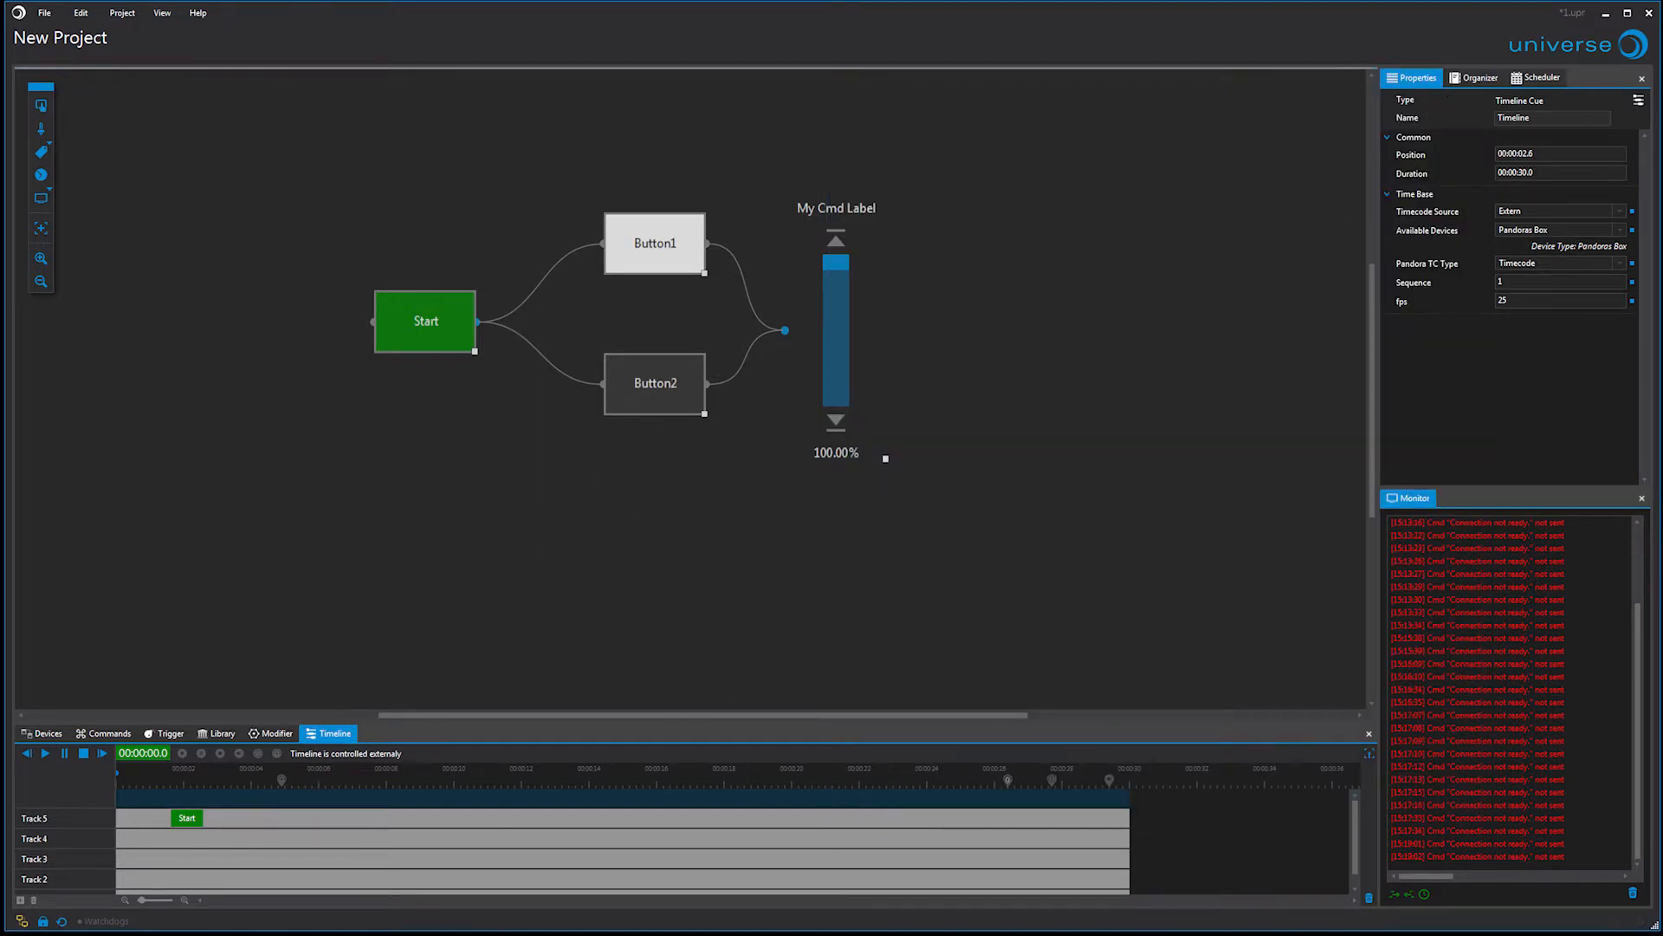
- Place the timeline's representer on the stage below Button2, enlarge it to 657 by 213, and switch to show mode
{"action": "left_click", "coordinate": [1622, 52]}
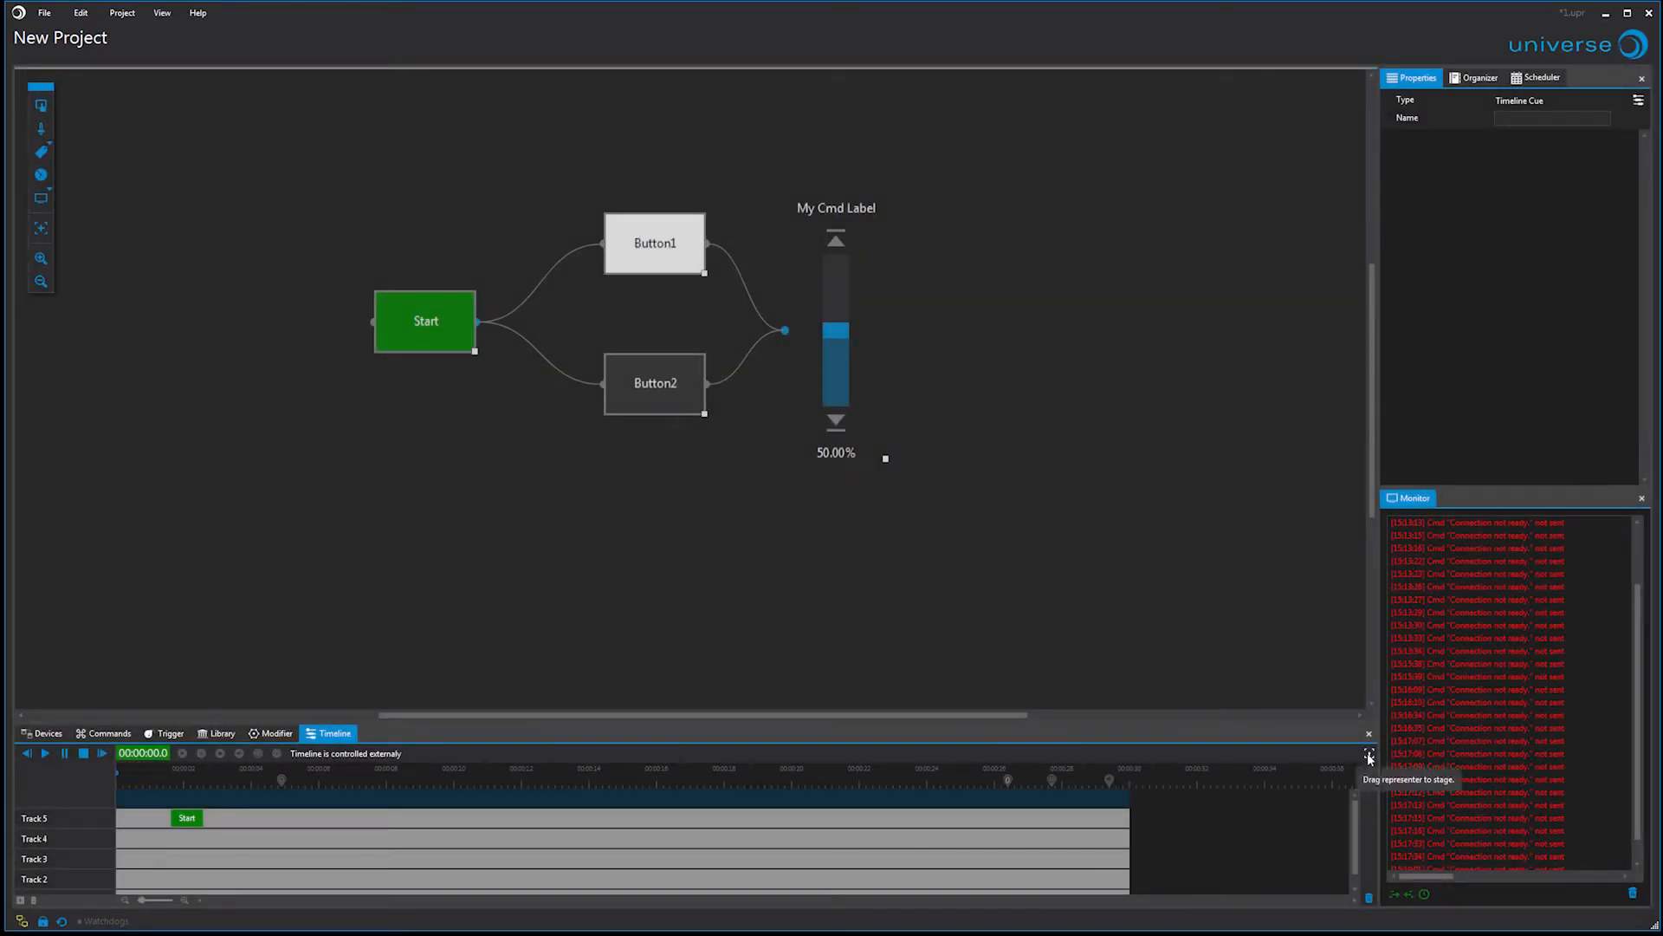
{"action": "left_click_drag", "start_coordinate": [1369, 756], "coordinate": [729, 497]}
{"action": "left_click_drag", "start_coordinate": [1105, 672], "coordinate": [1365, 688]}
{"action": "left_click_drag", "start_coordinate": [767, 528], "coordinate": [630, 542]}
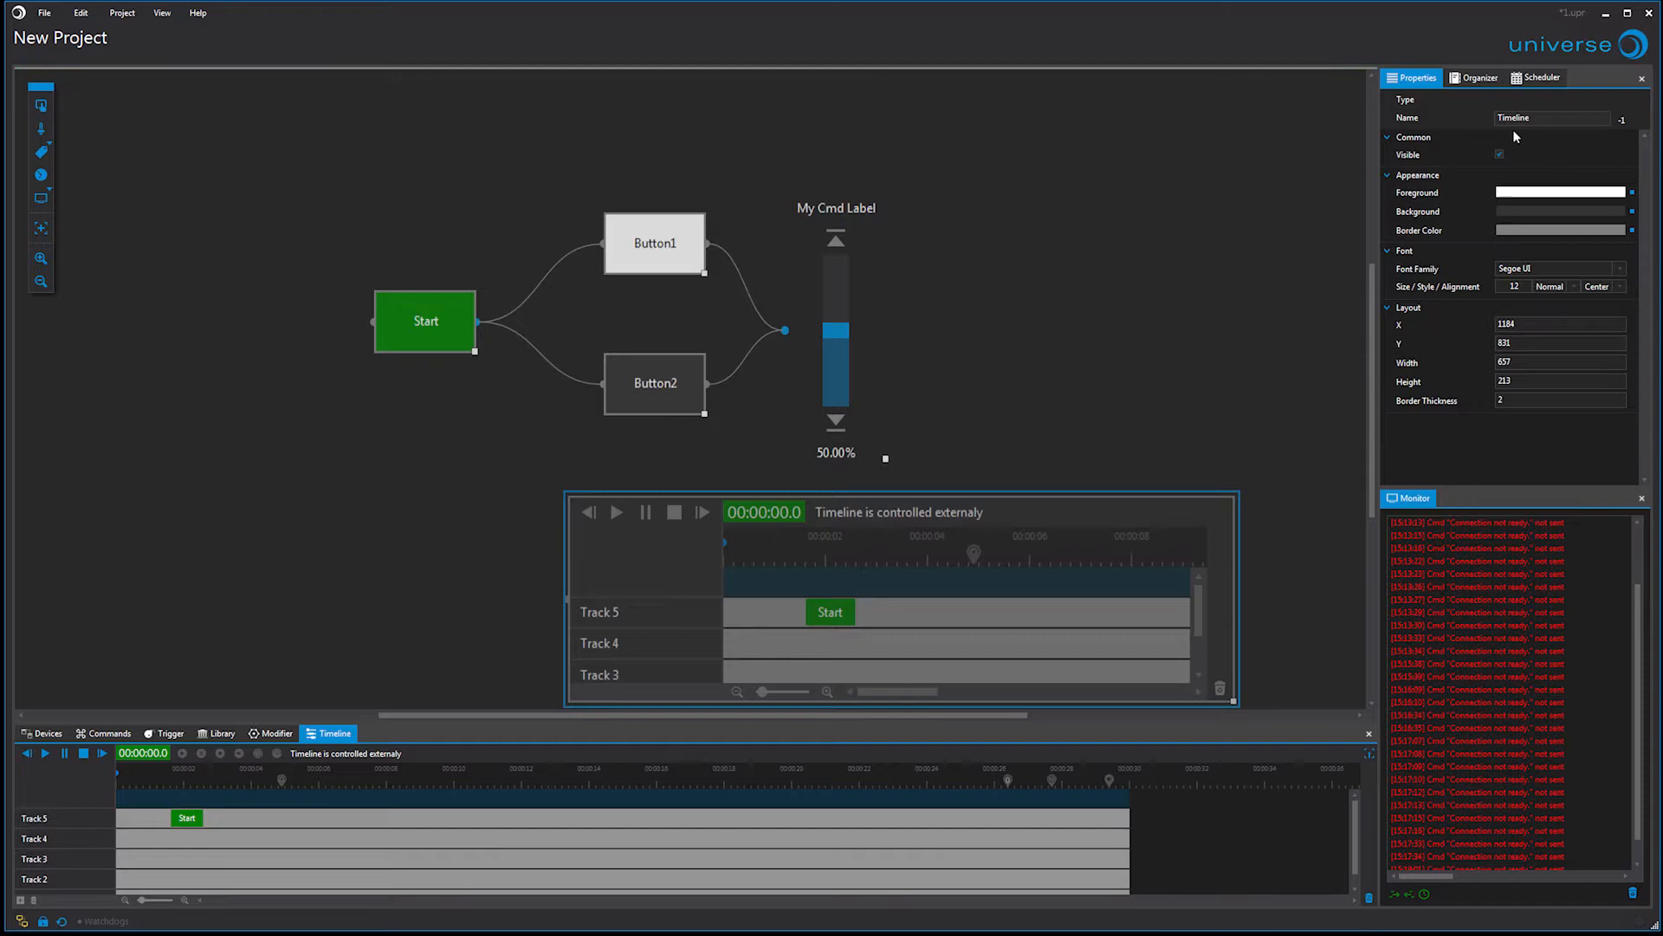
{"action": "left_click", "coordinate": [1632, 43]}
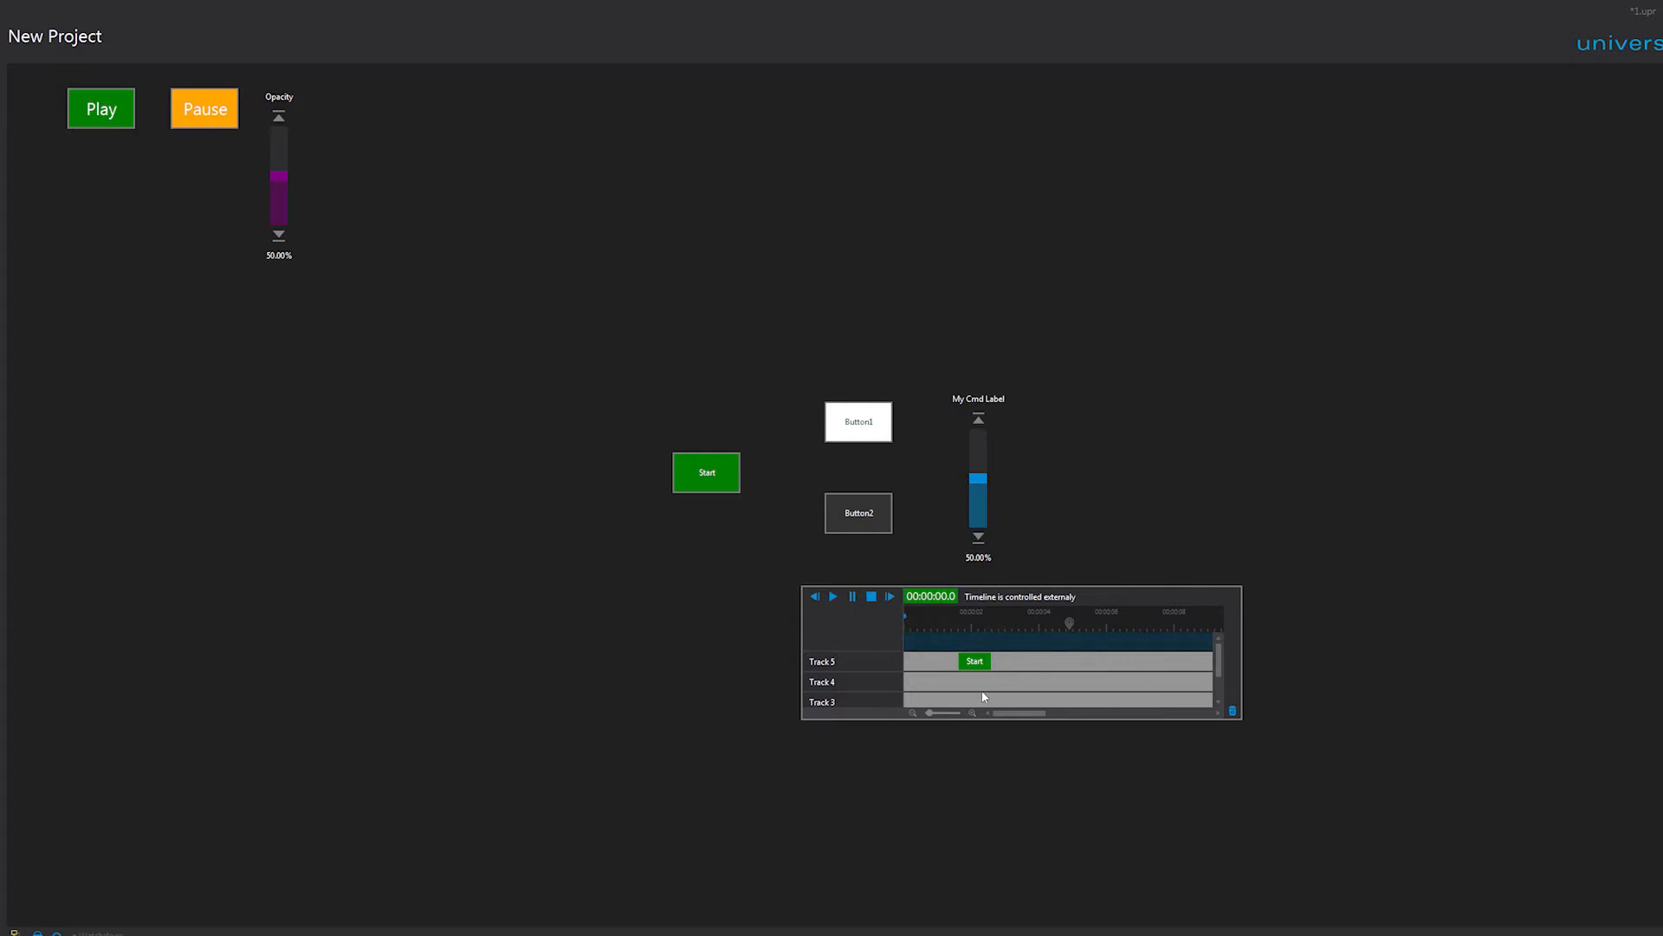
- Play and pause the timeline from its representer in show mode to test the stage controls
{"action": "left_click", "coordinate": [834, 596]}
{"action": "left_click", "coordinate": [855, 596]}
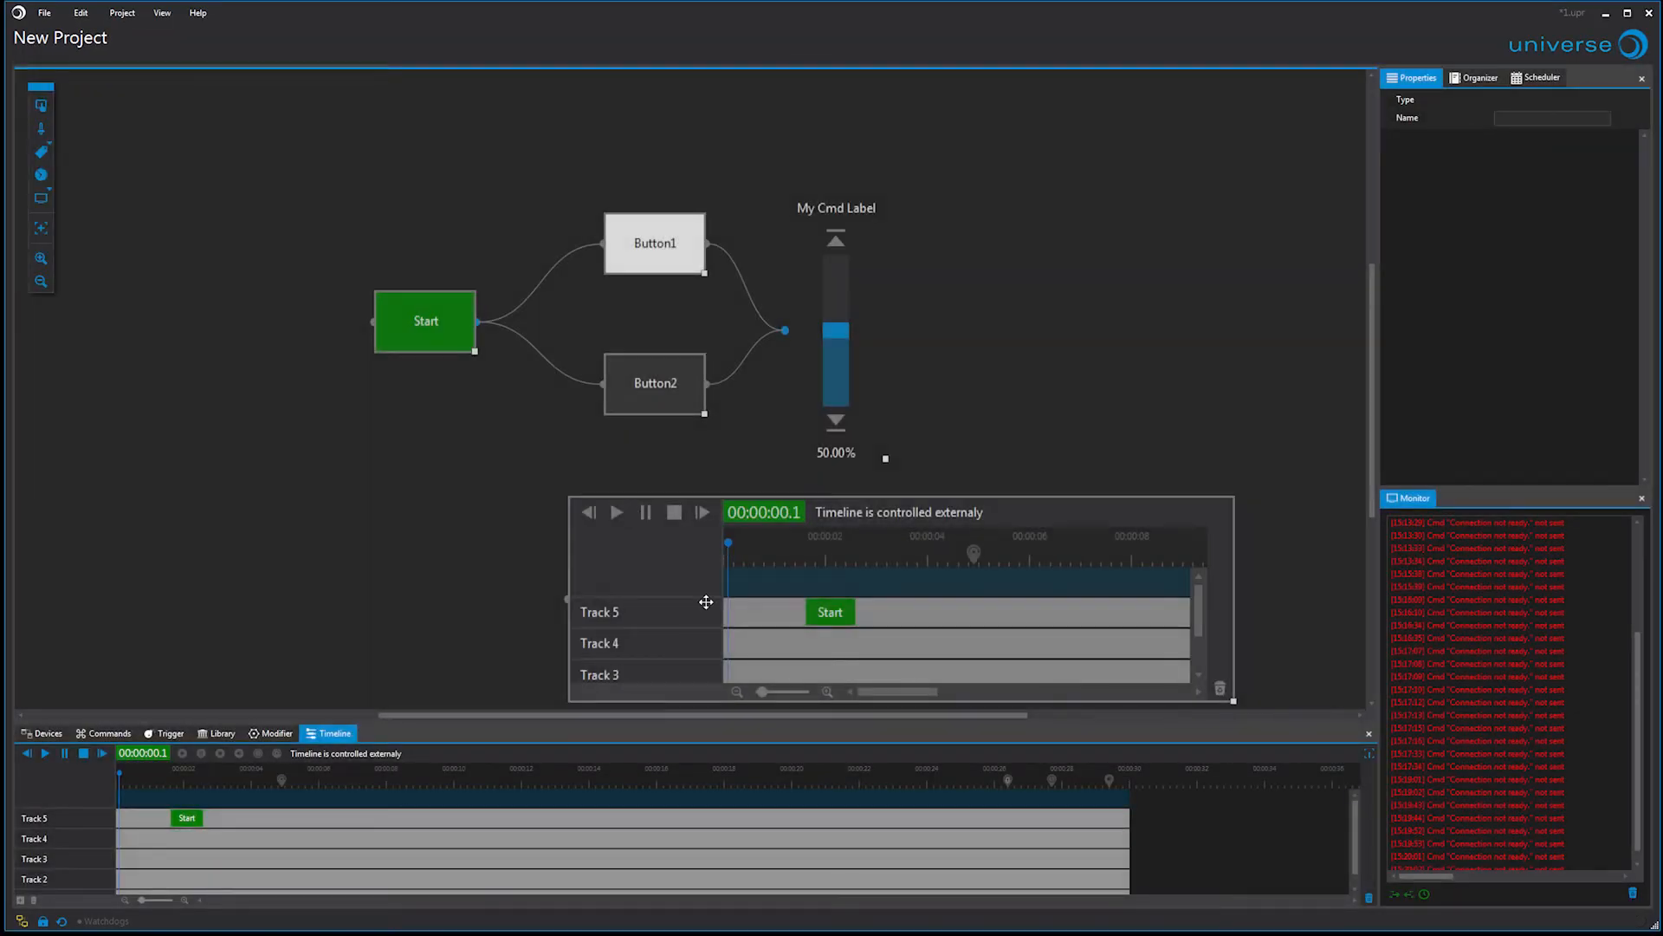
- Add a button beside the timeline's representer and assign it the UNIVERSE command Timeline with the parameter Play
{"action": "left_click_drag", "start_coordinate": [43, 109], "coordinate": [261, 520]}
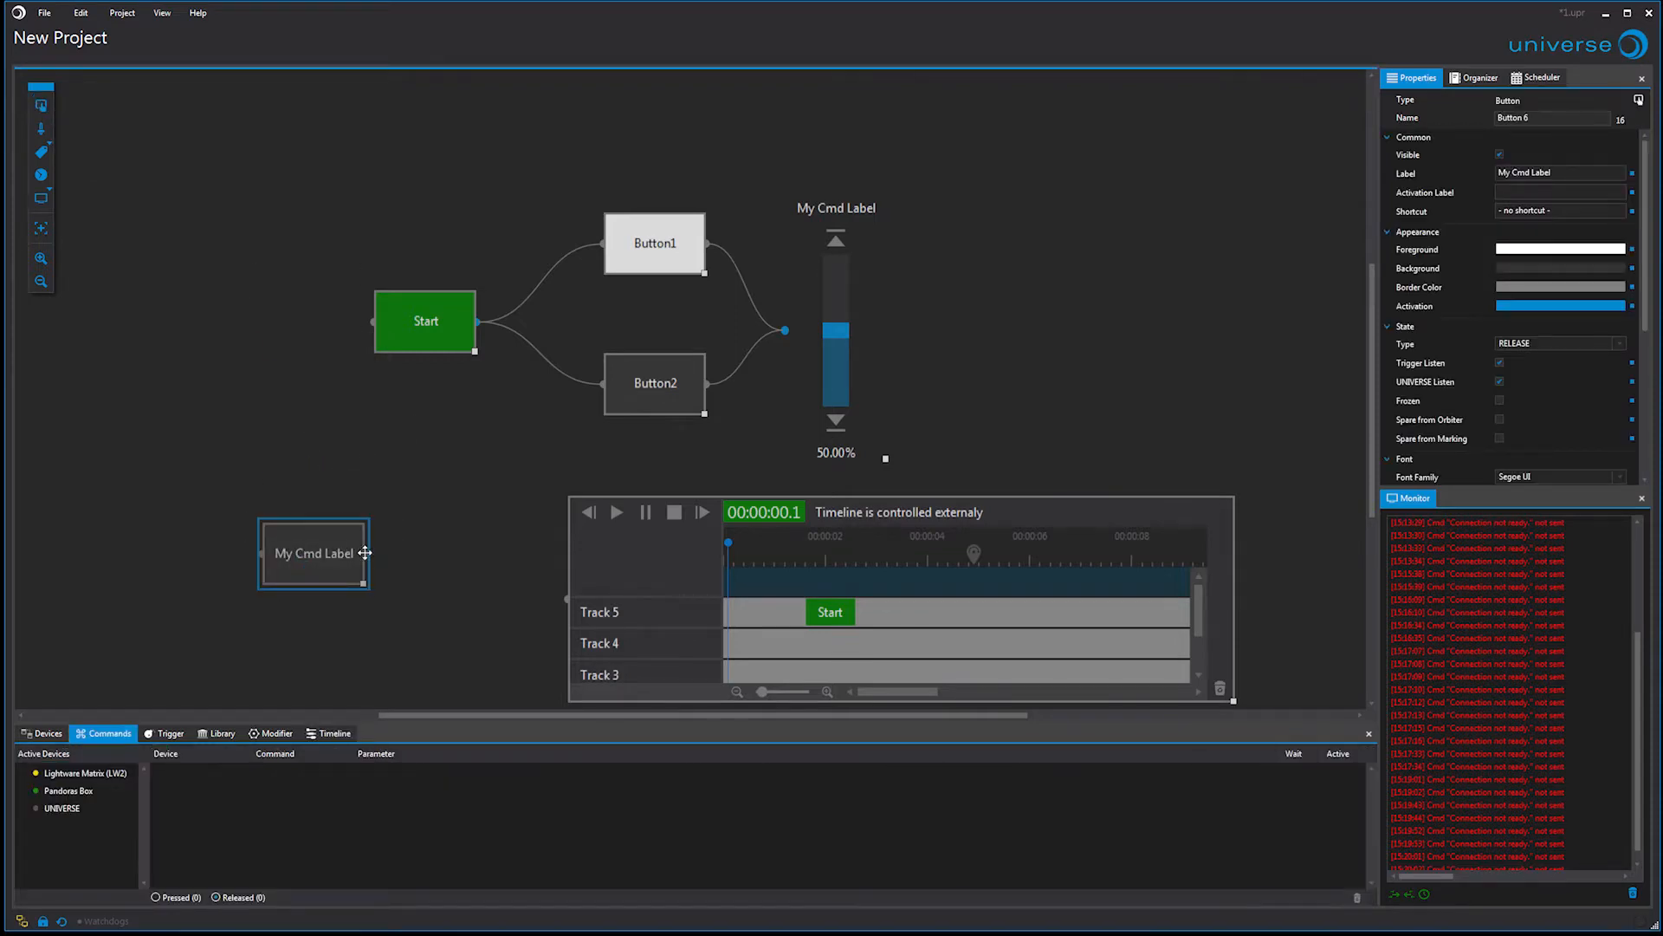
{"action": "left_click_drag", "start_coordinate": [365, 553], "coordinate": [614, 612]}
{"action": "left_click", "coordinate": [325, 538]}
{"action": "left_click_drag", "start_coordinate": [61, 807], "coordinate": [246, 762]}
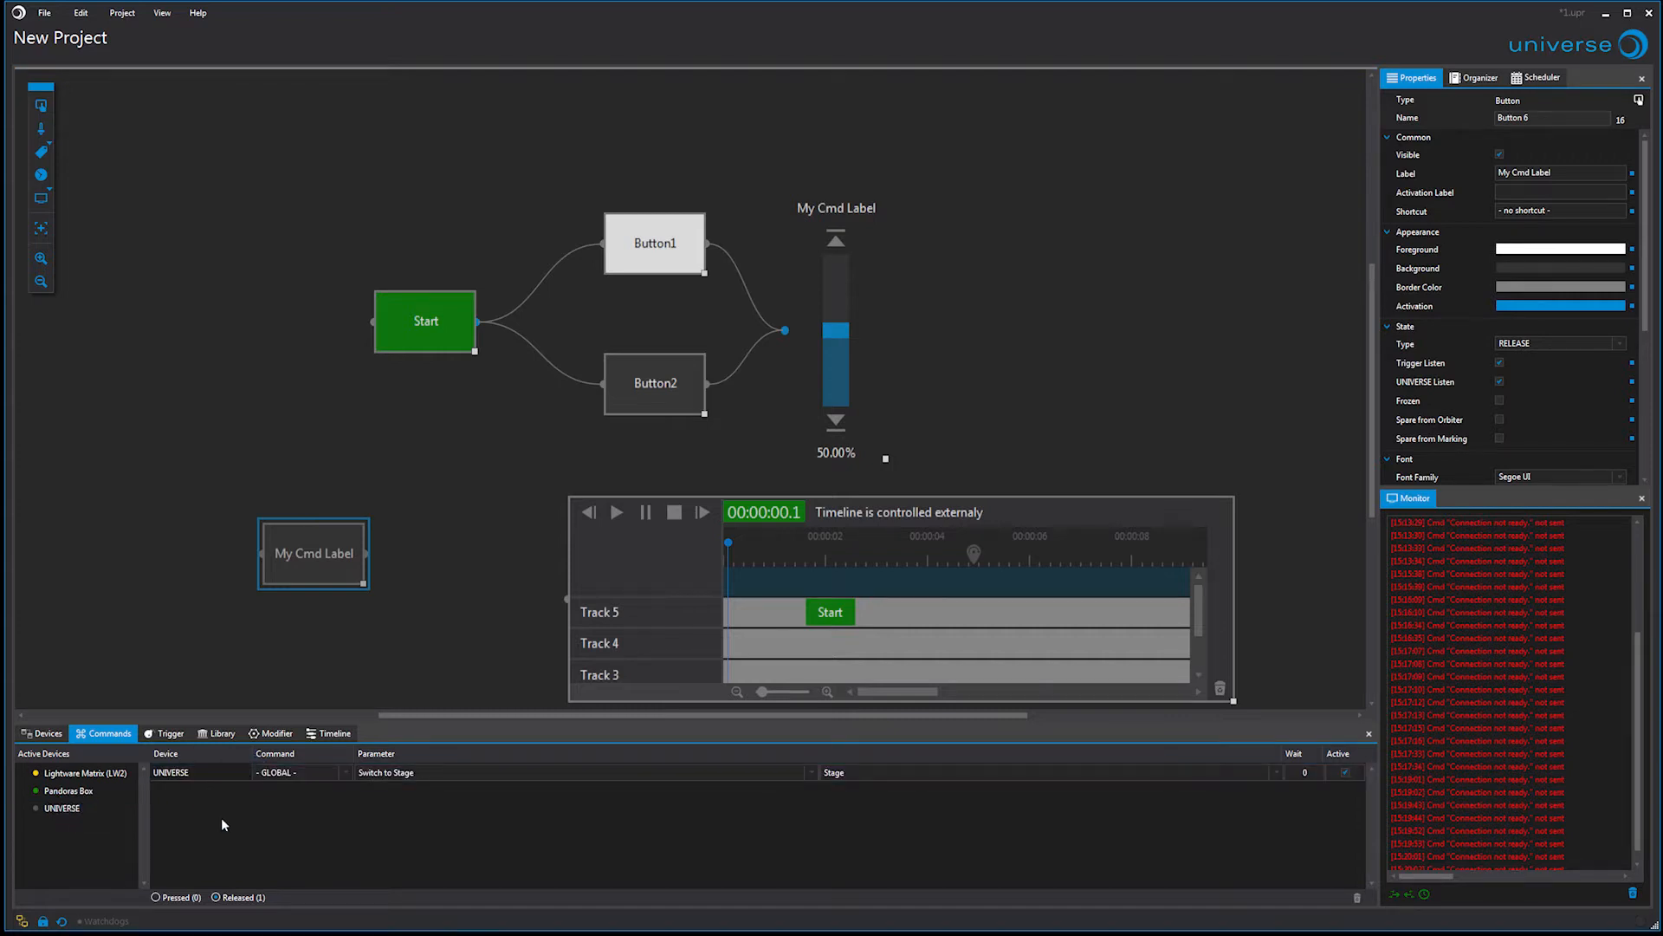
{"action": "left_click", "coordinate": [346, 772]}
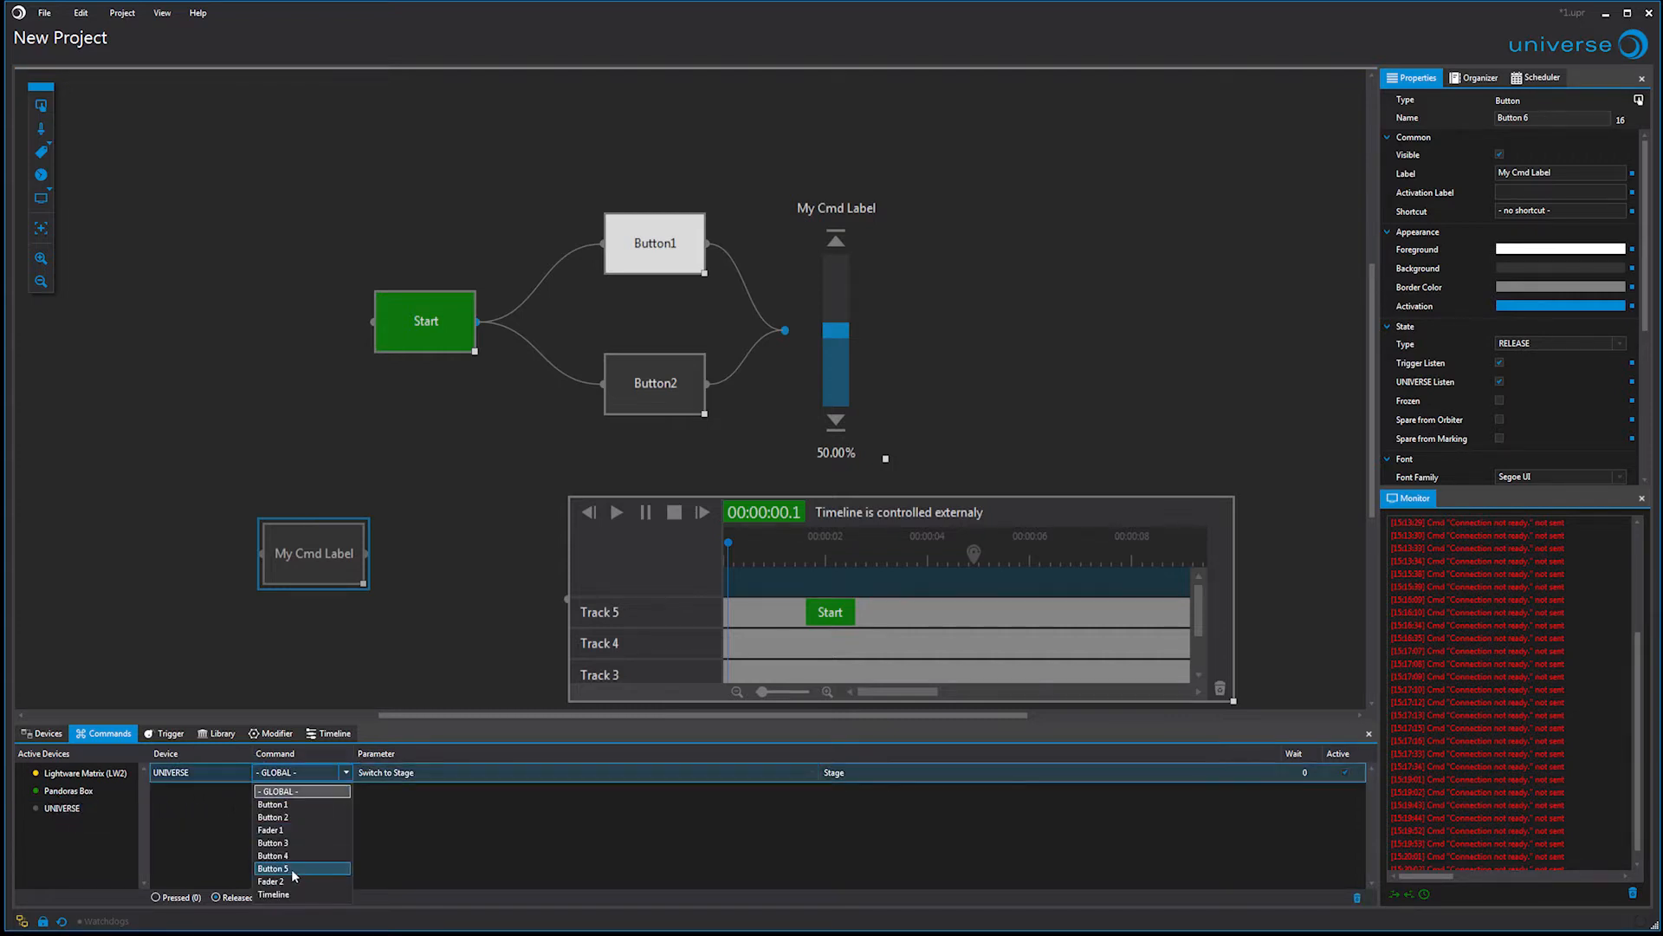
{"action": "left_click", "coordinate": [277, 895]}
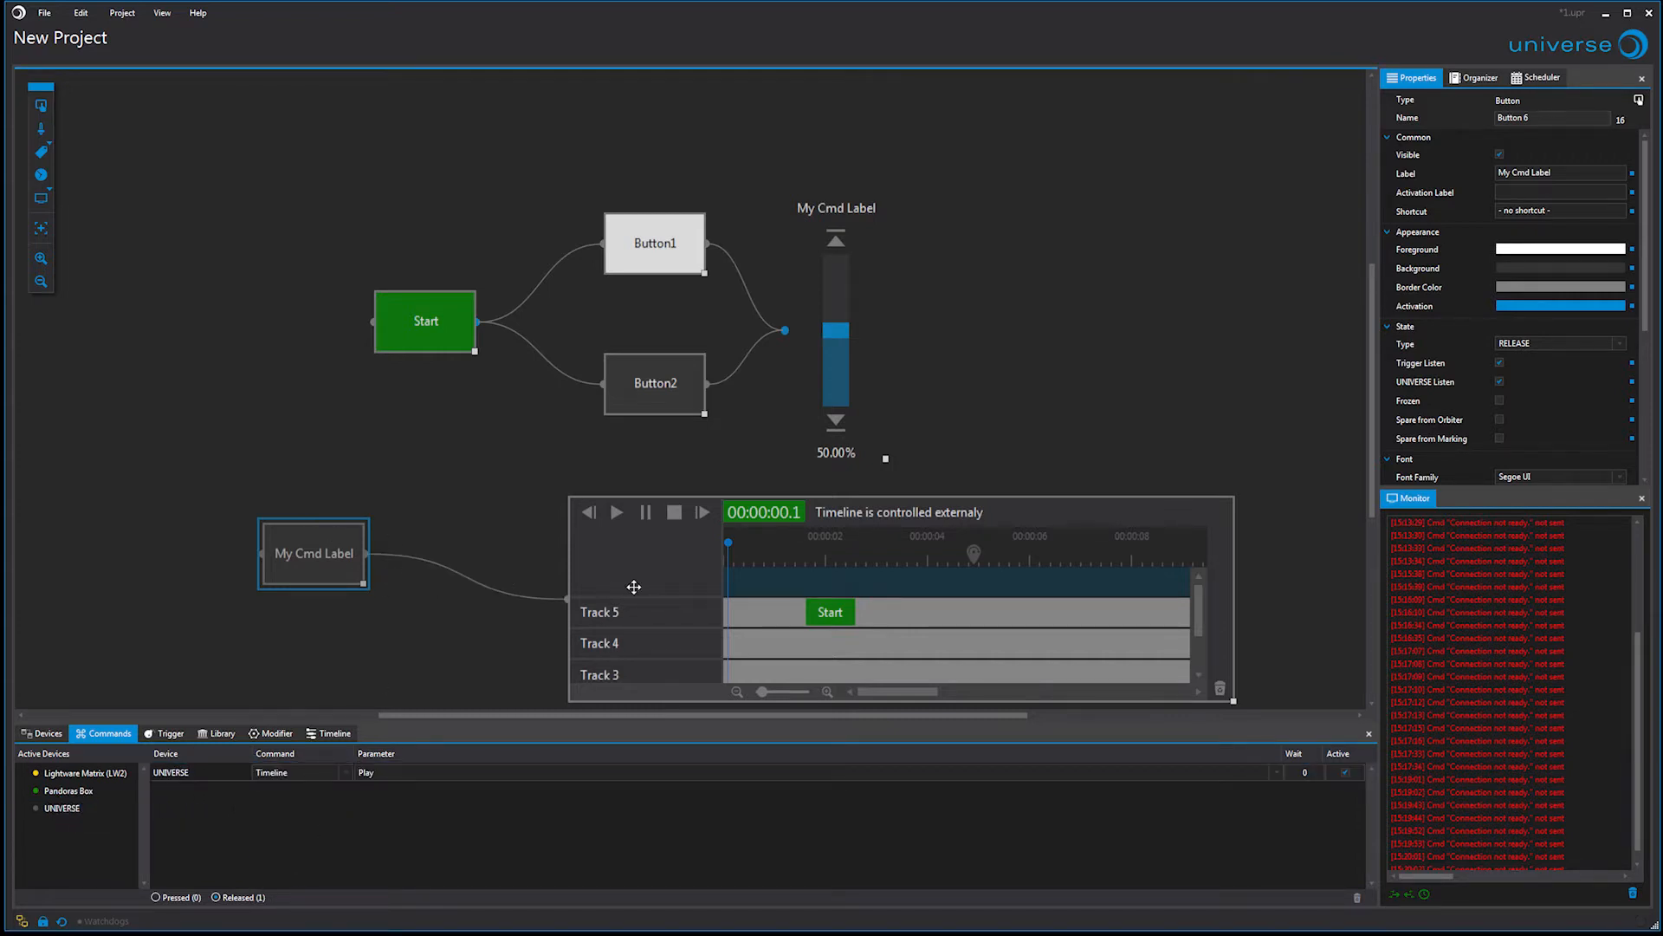
{"action": "left_click", "coordinate": [1279, 772]}
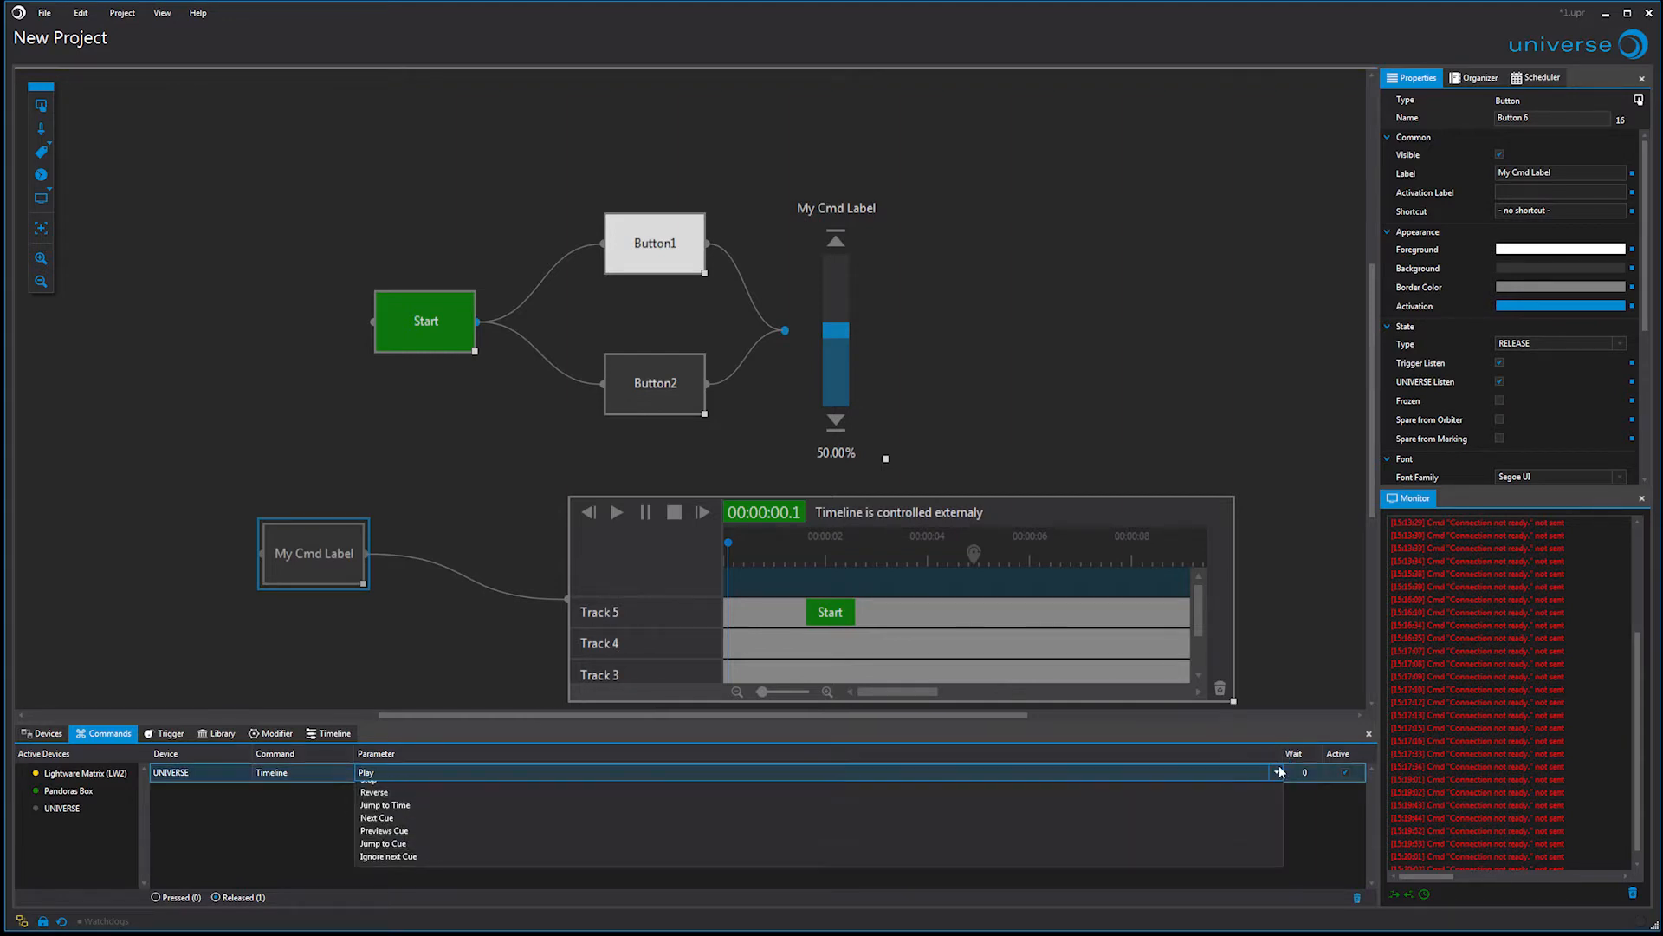
{"action": "left_click", "coordinate": [1280, 769]}
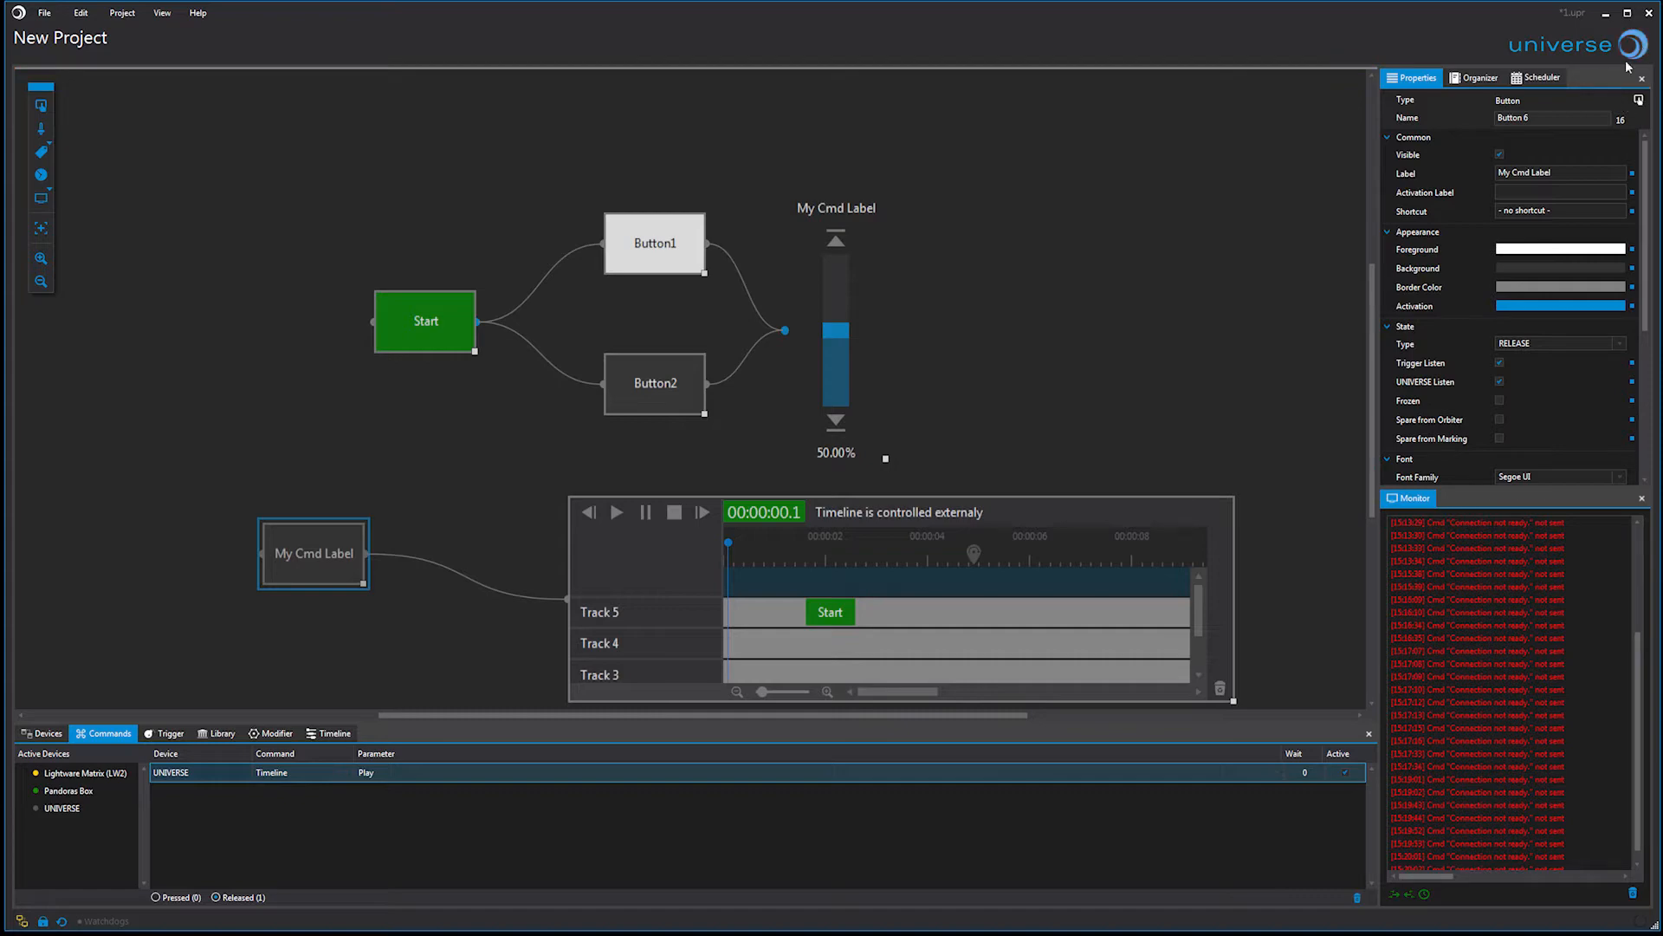
{"action": "left_click", "coordinate": [1203, 773]}
{"action": "left_click", "coordinate": [1260, 775]}
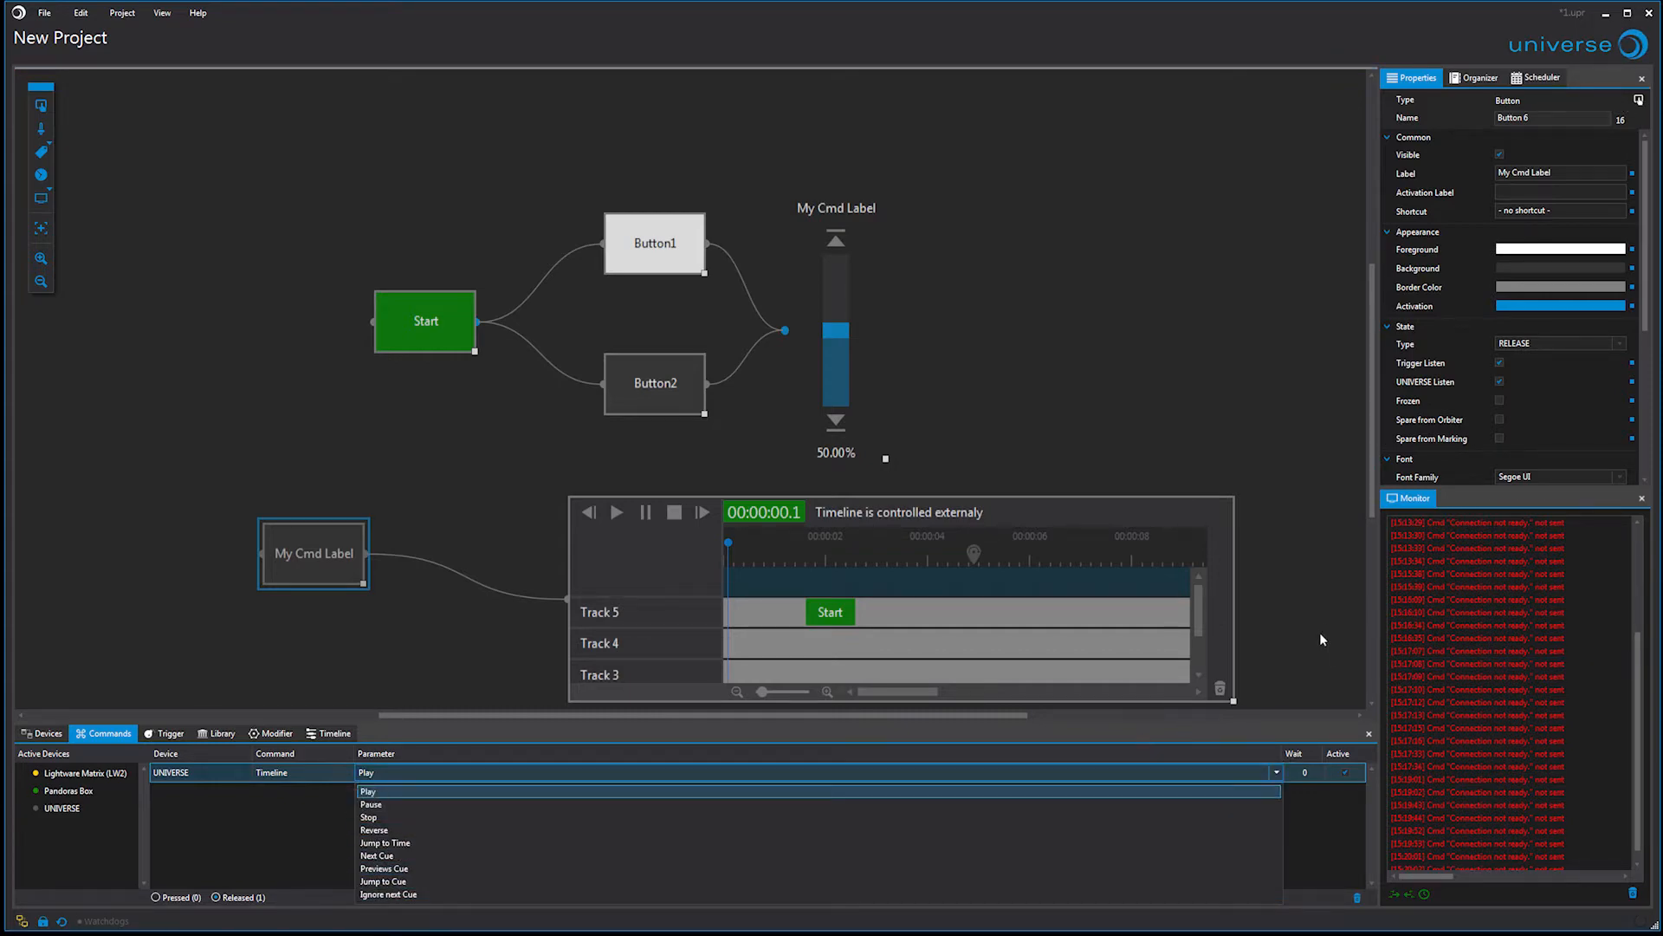
- Enter show mode, trigger the new button to test its timeline command, and return to edit mode
{"action": "key", "text": "F5"}
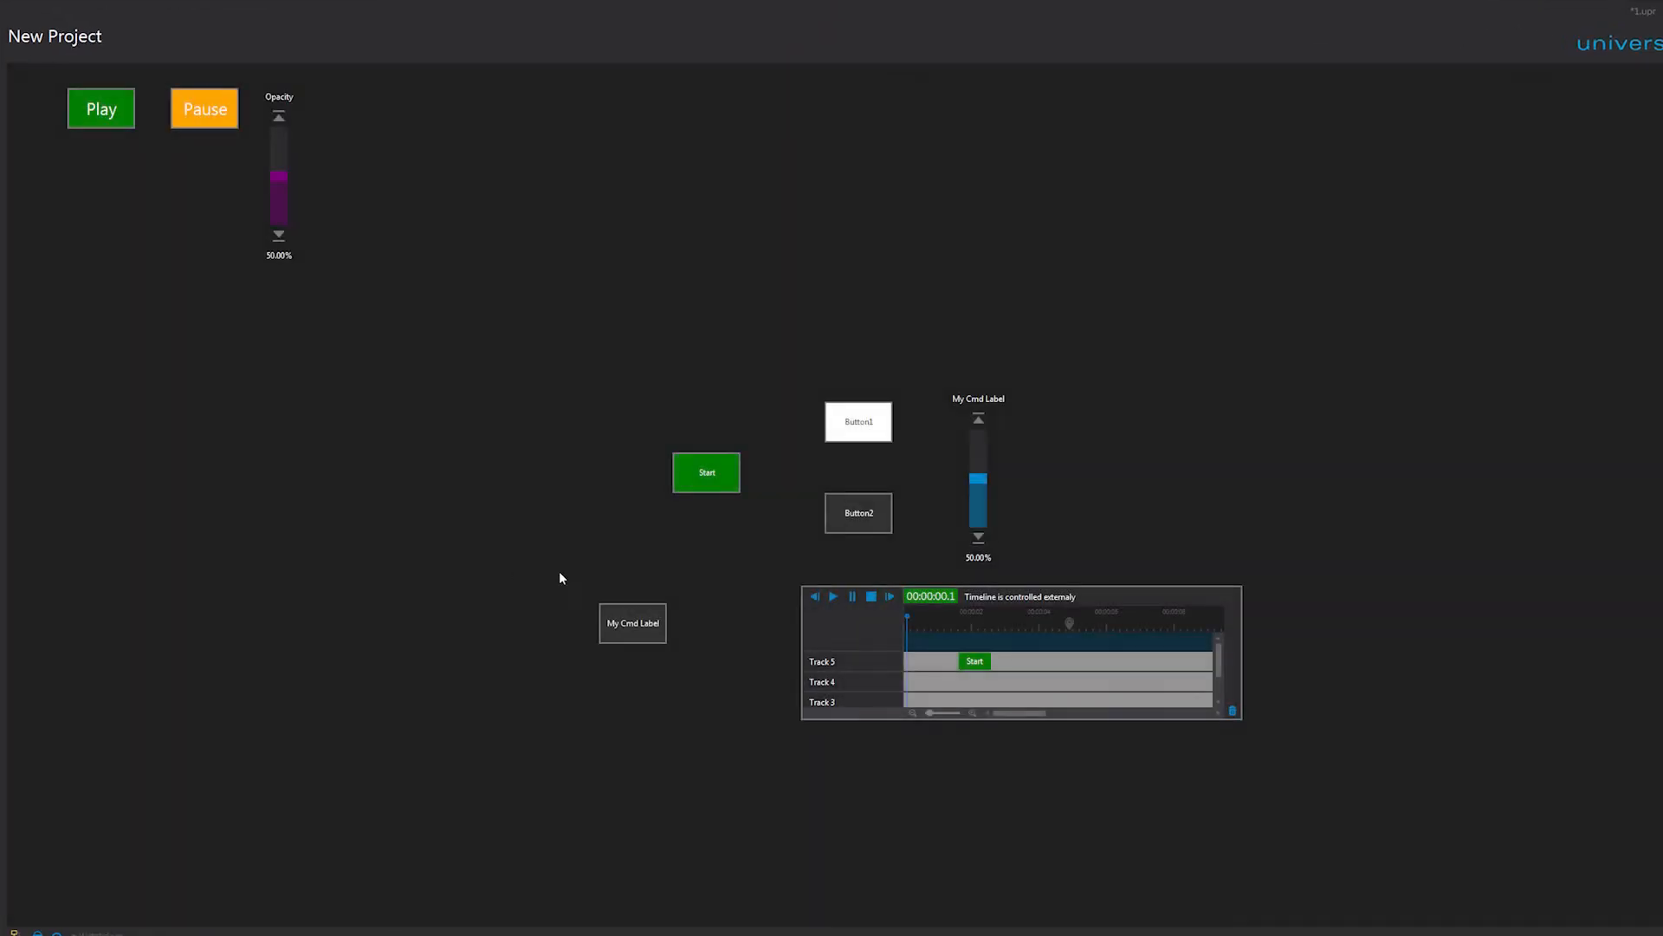
{"action": "left_click", "coordinate": [652, 634]}
{"action": "key", "text": "Escape"}
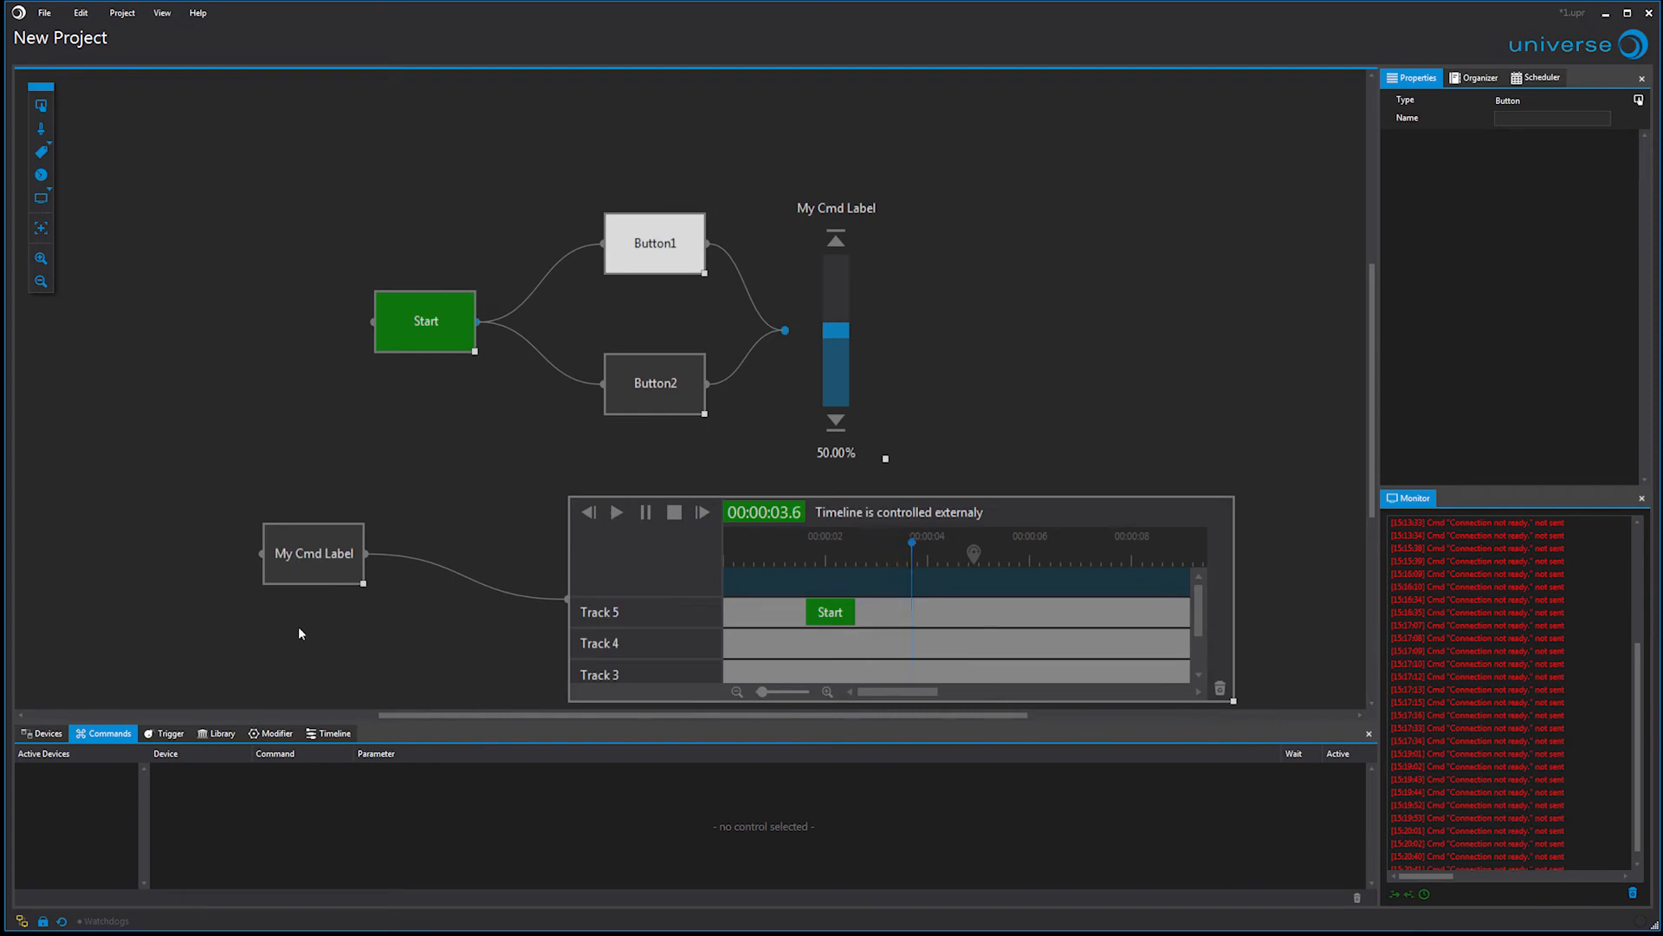
- Change the new button's Timeline command parameter to Ignore next Cue
{"action": "left_click", "coordinate": [325, 735]}
{"action": "left_click", "coordinate": [277, 553]}
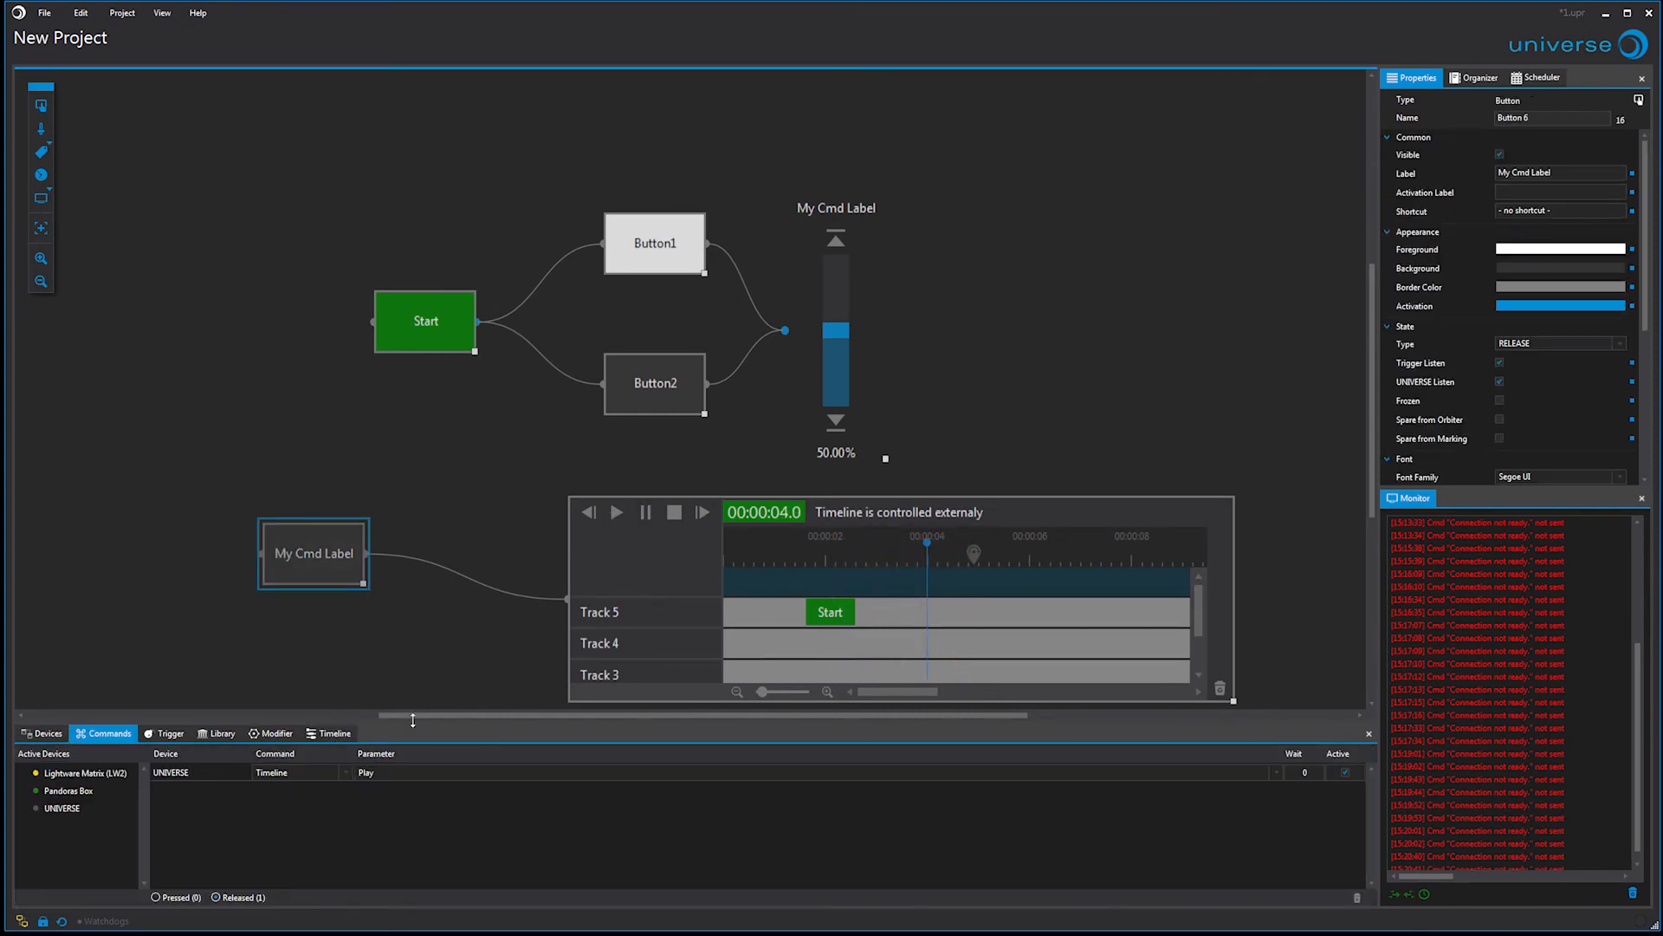
{"action": "left_click", "coordinate": [554, 774]}
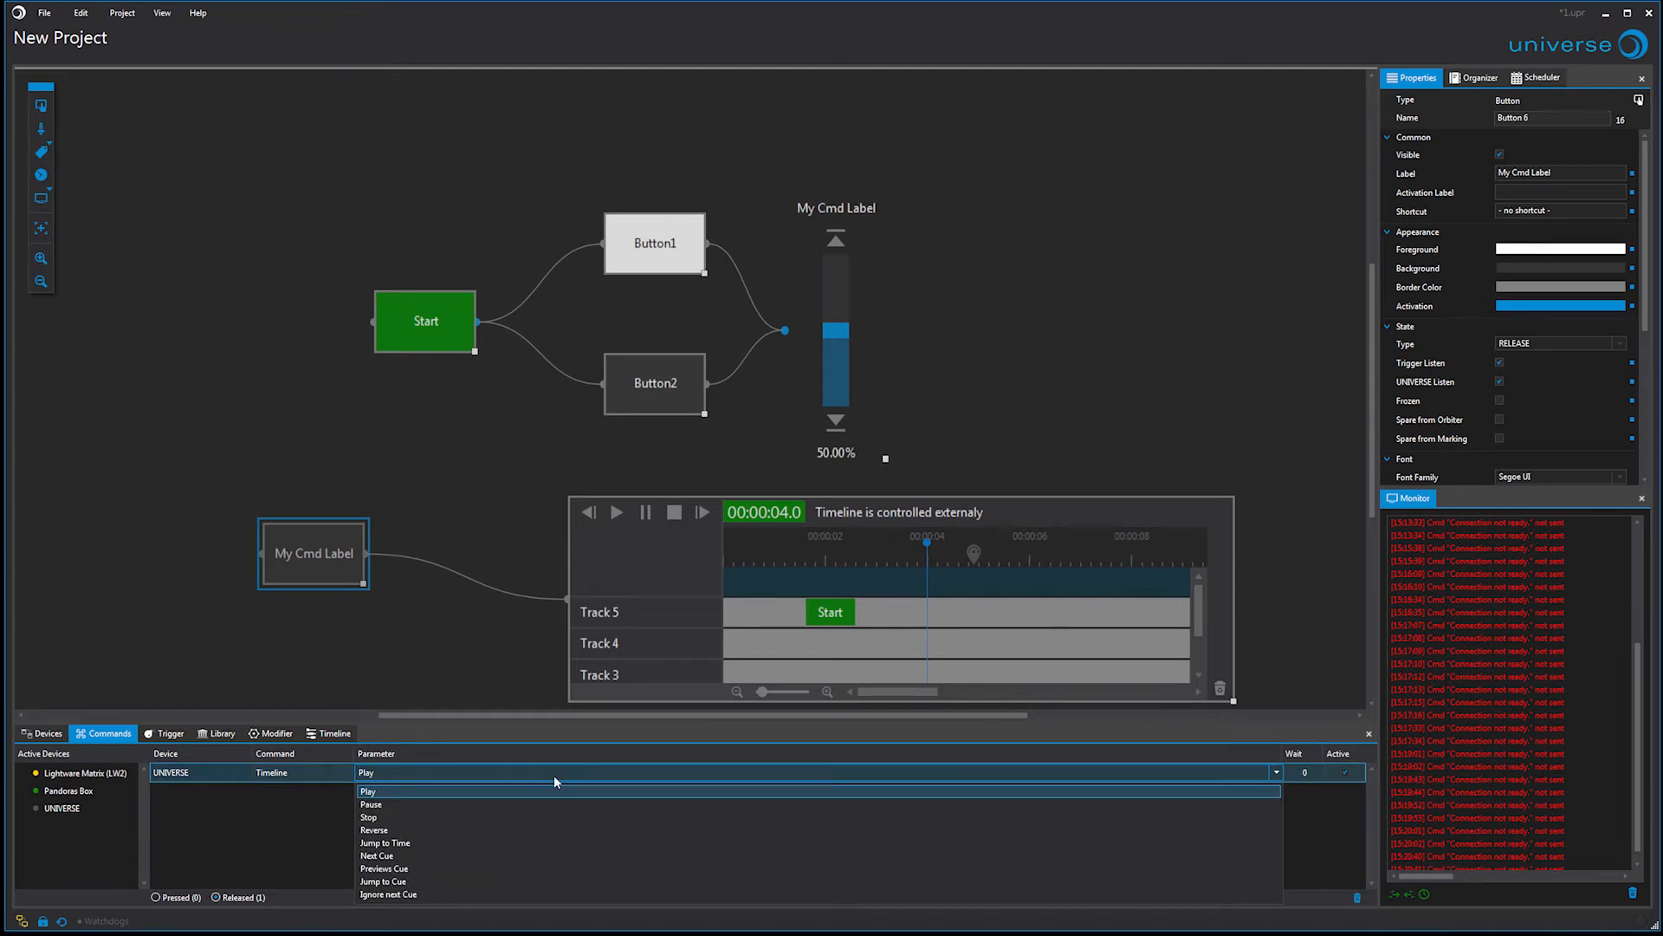
{"action": "left_click", "coordinate": [464, 892]}
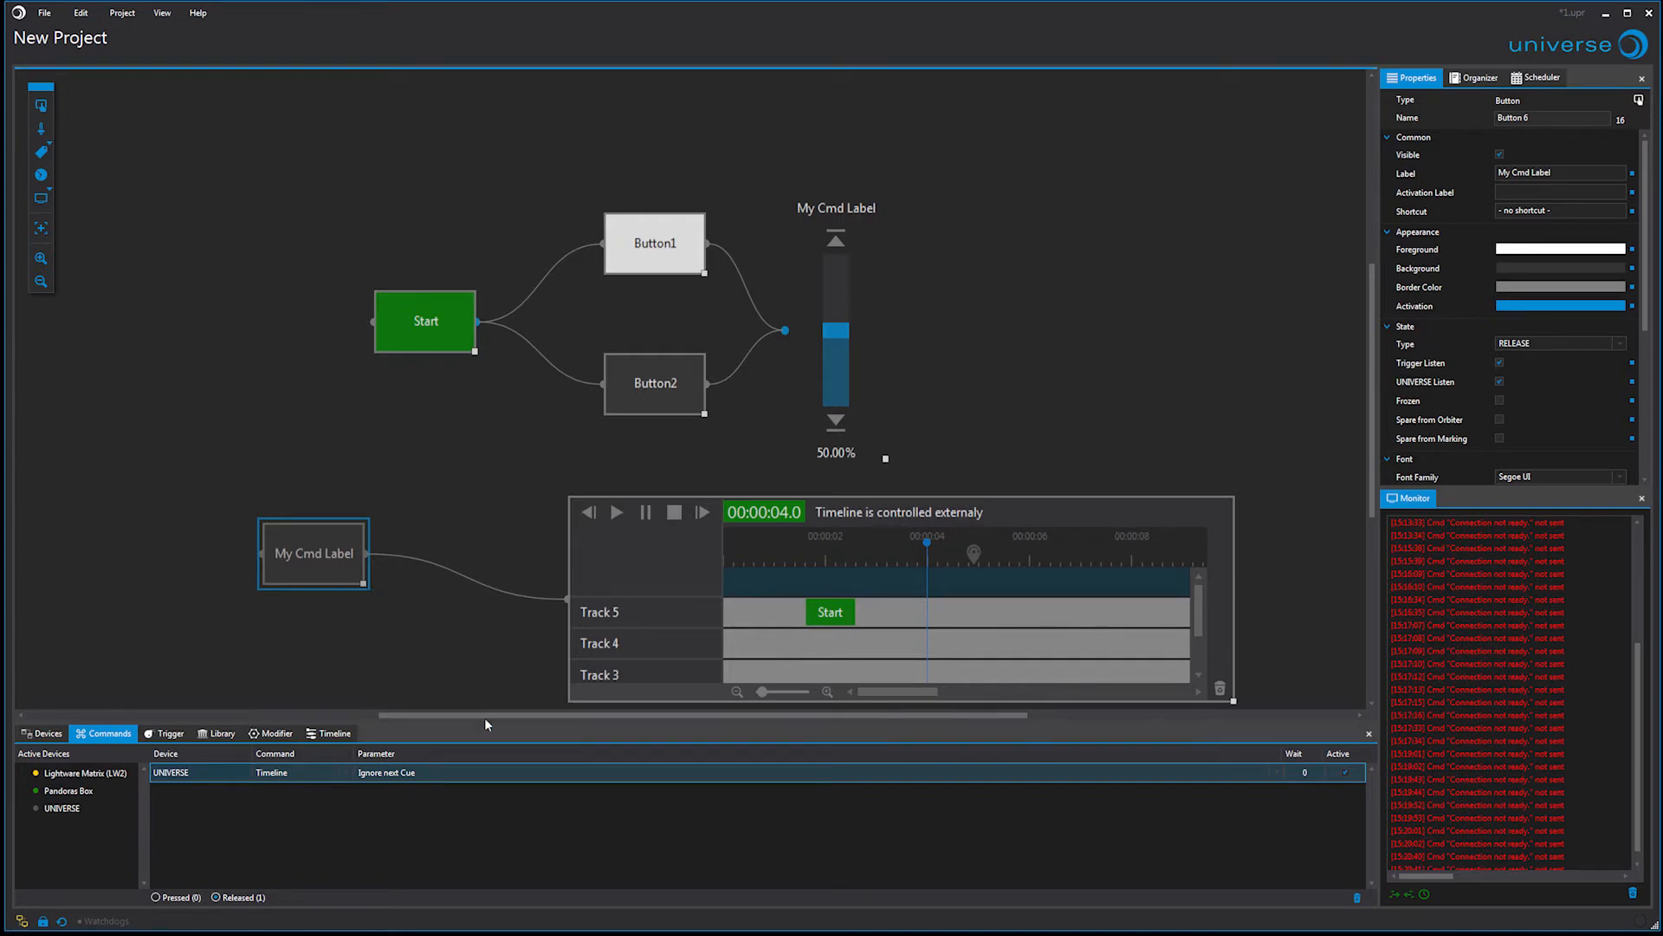
{"action": "left_click", "coordinate": [335, 734]}
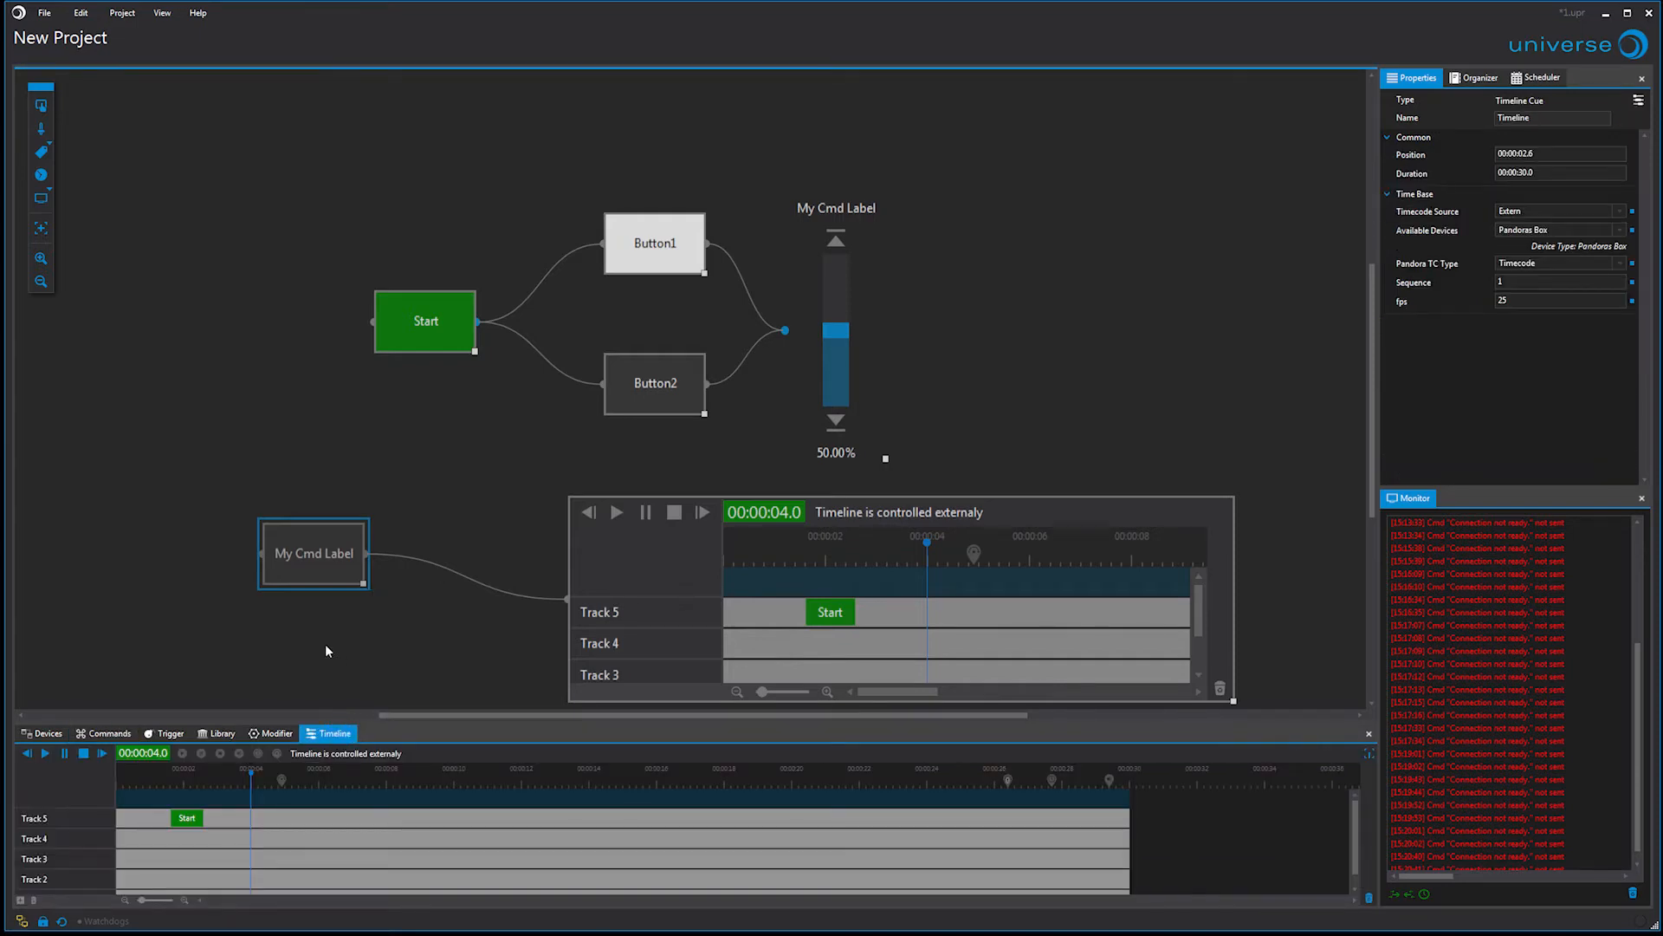
{"action": "left_click_drag", "start_coordinate": [277, 779], "coordinate": [170, 777]}
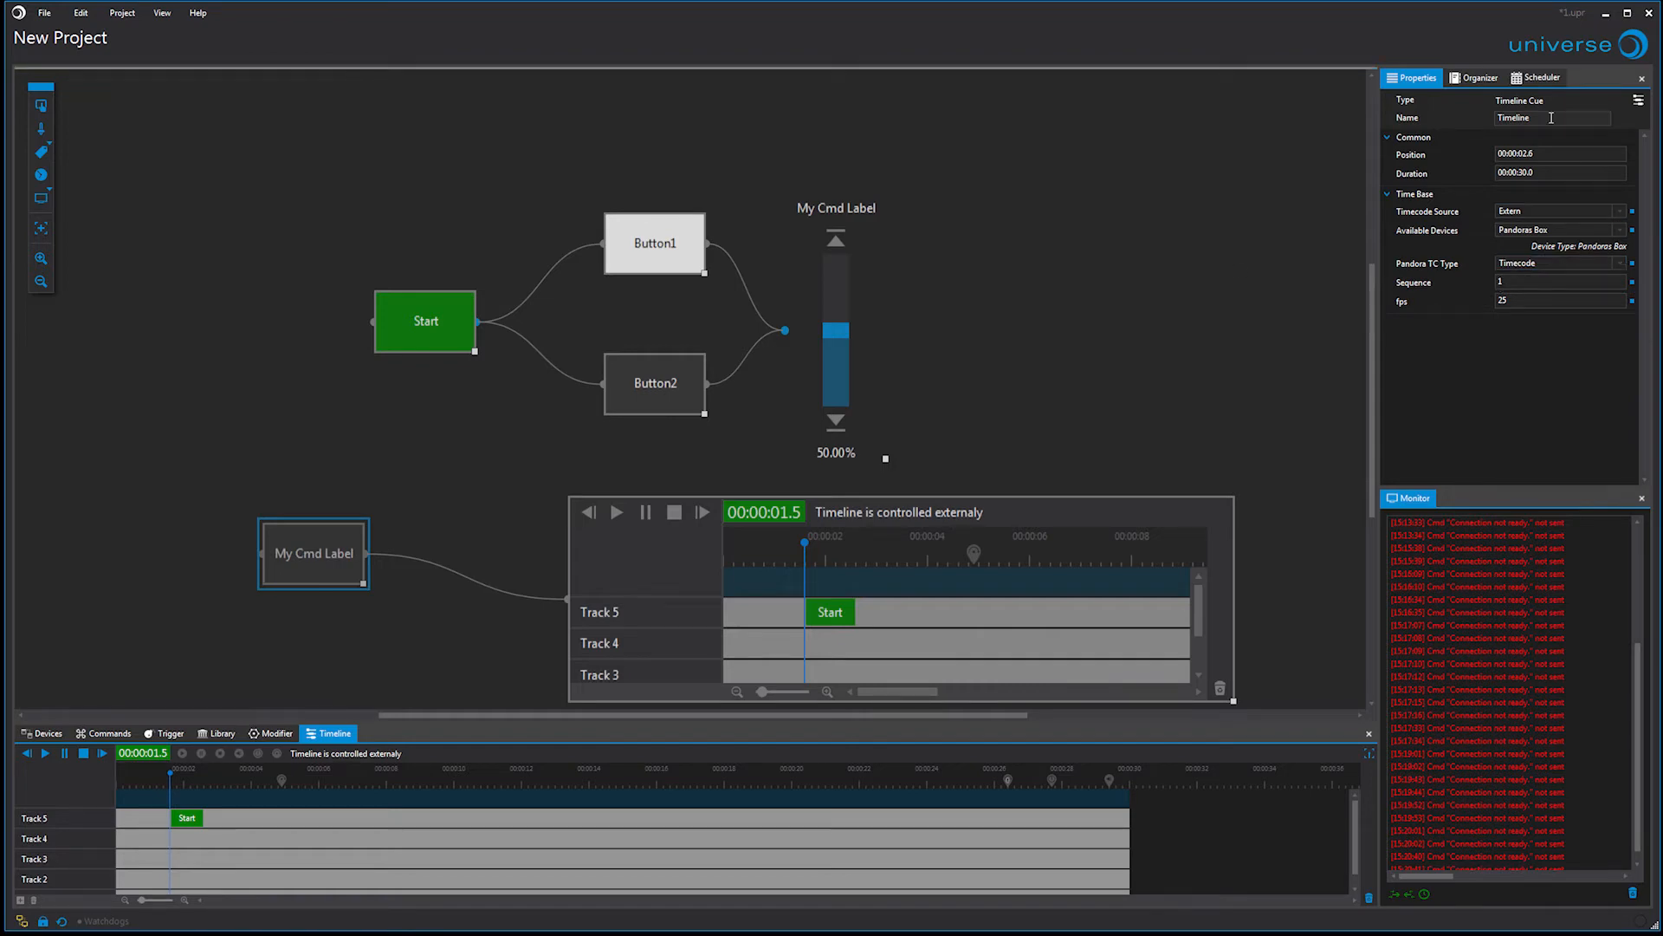
{"action": "left_click", "coordinate": [1547, 213]}
{"action": "left_click", "coordinate": [1542, 239]}
{"action": "left_click", "coordinate": [1539, 212]}
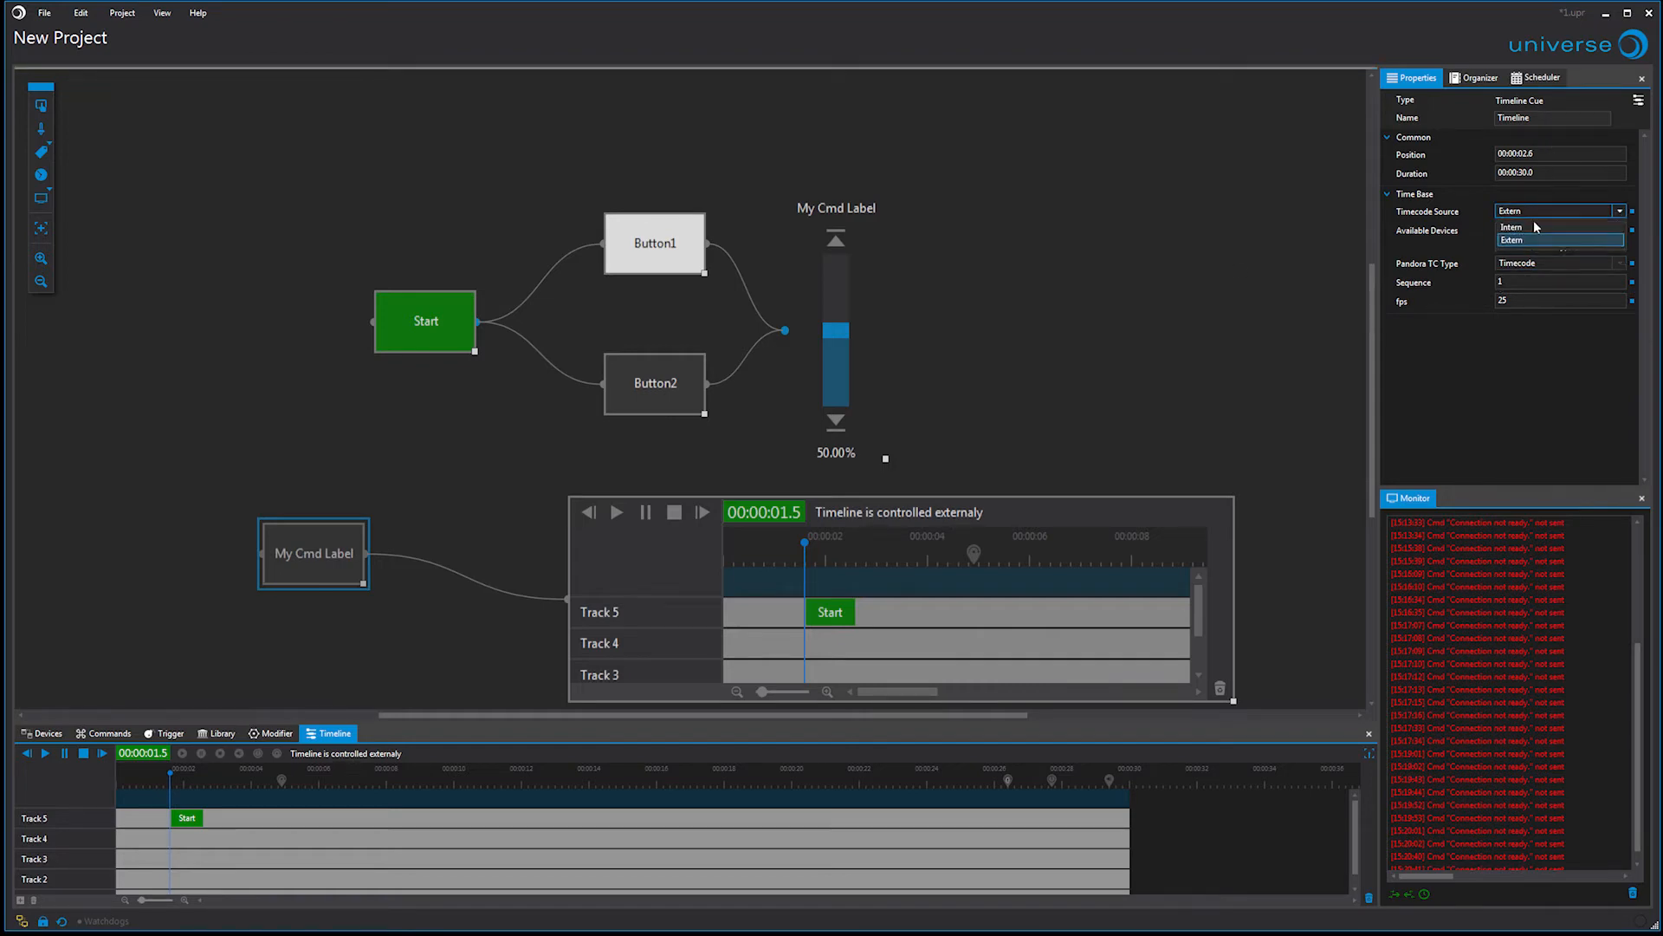
{"action": "left_click", "coordinate": [1536, 227]}
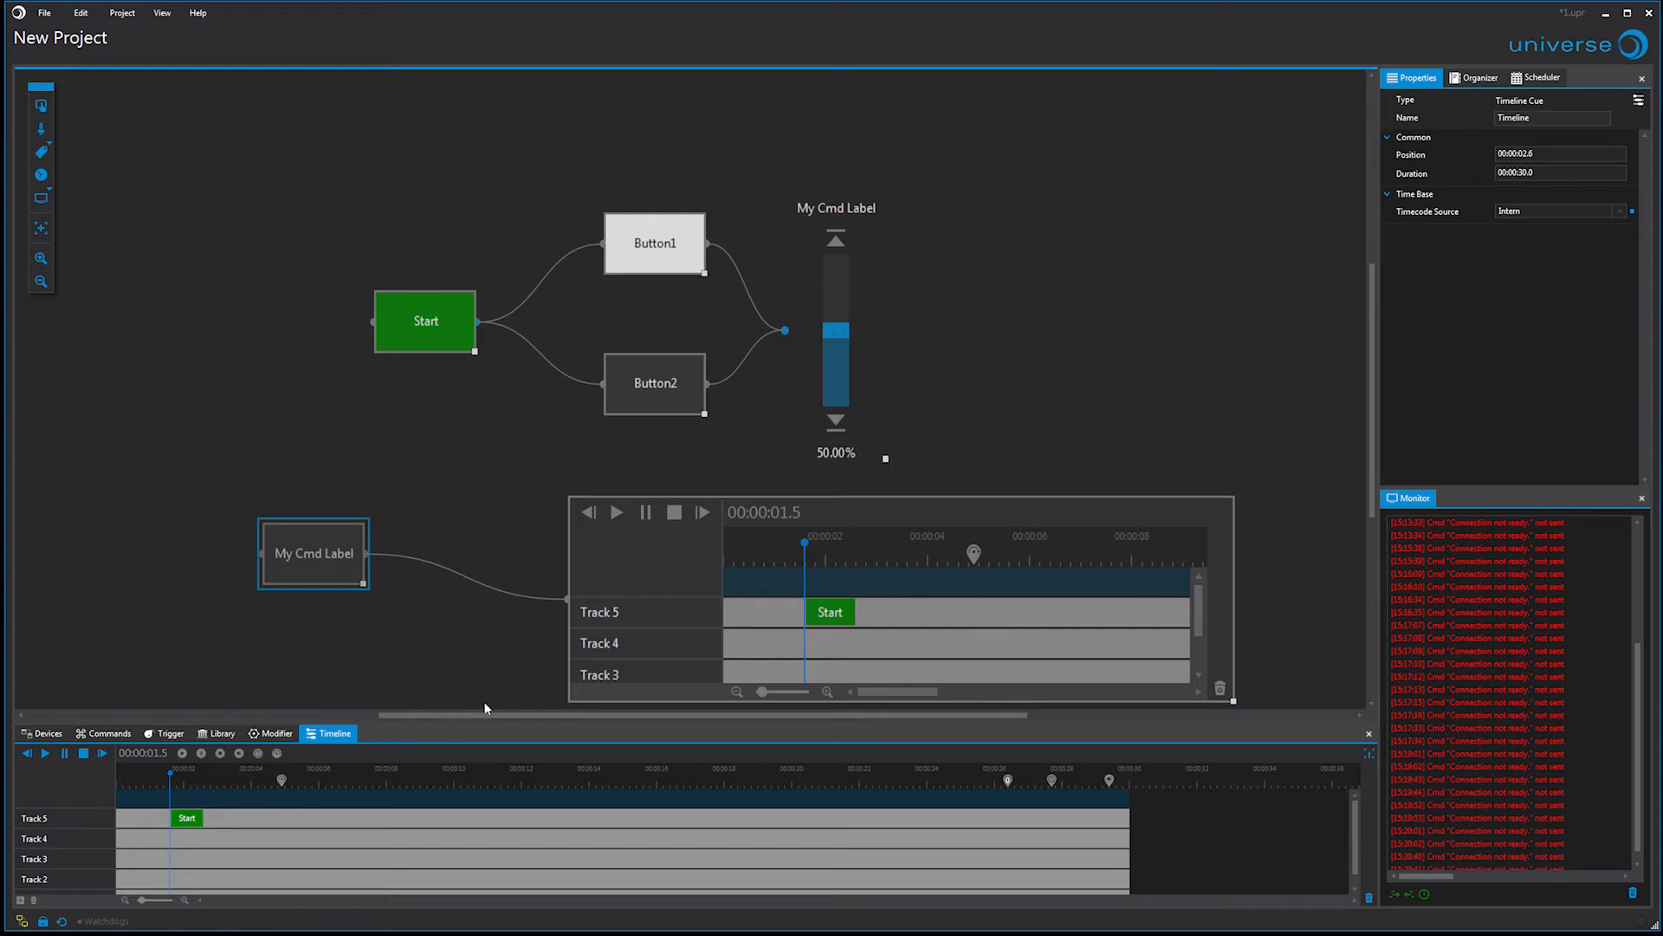
{"action": "left_click", "coordinate": [1550, 212]}
{"action": "left_click", "coordinate": [1551, 241]}
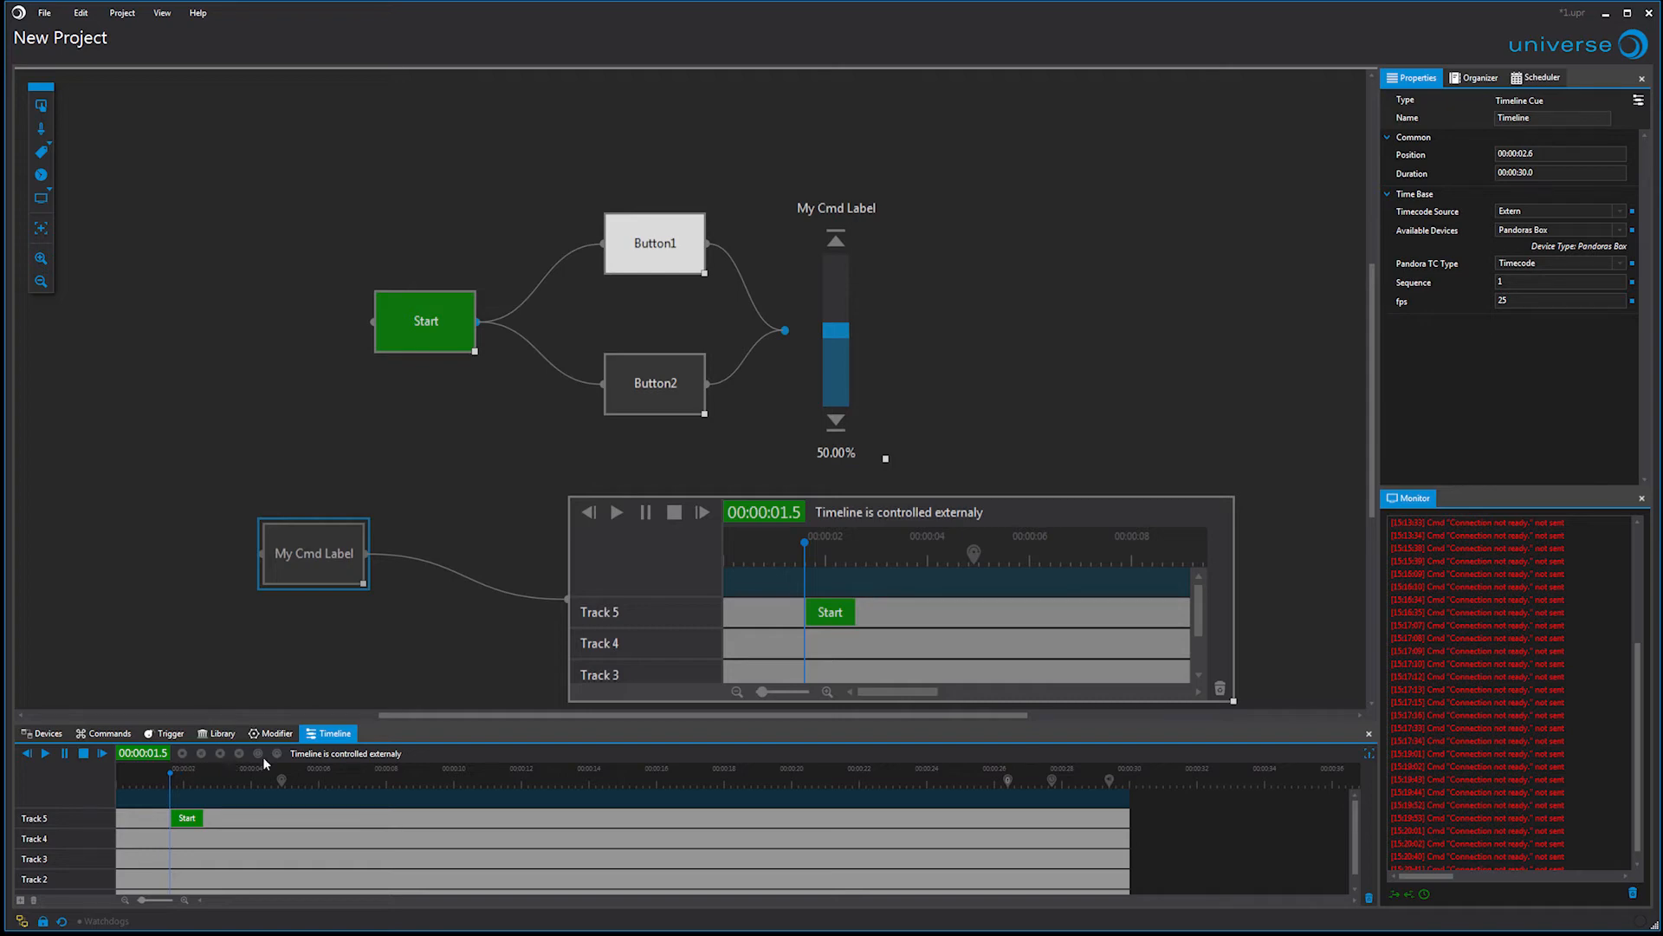
{"action": "left_click", "coordinate": [935, 932]}
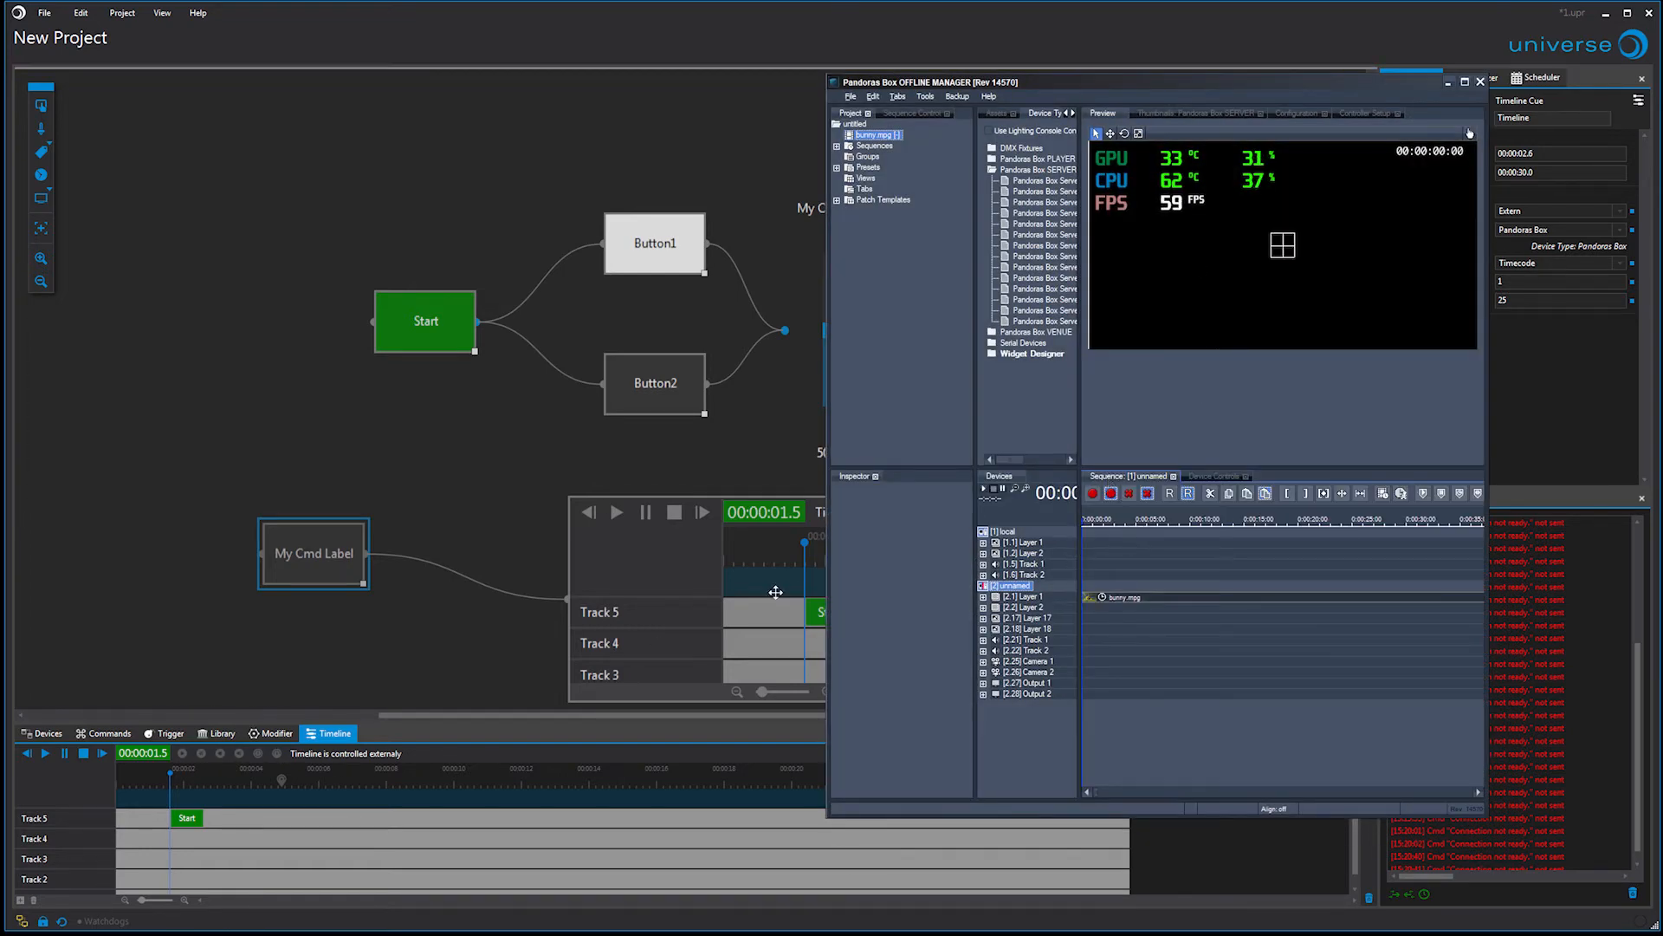
{"action": "left_click", "coordinate": [530, 506]}
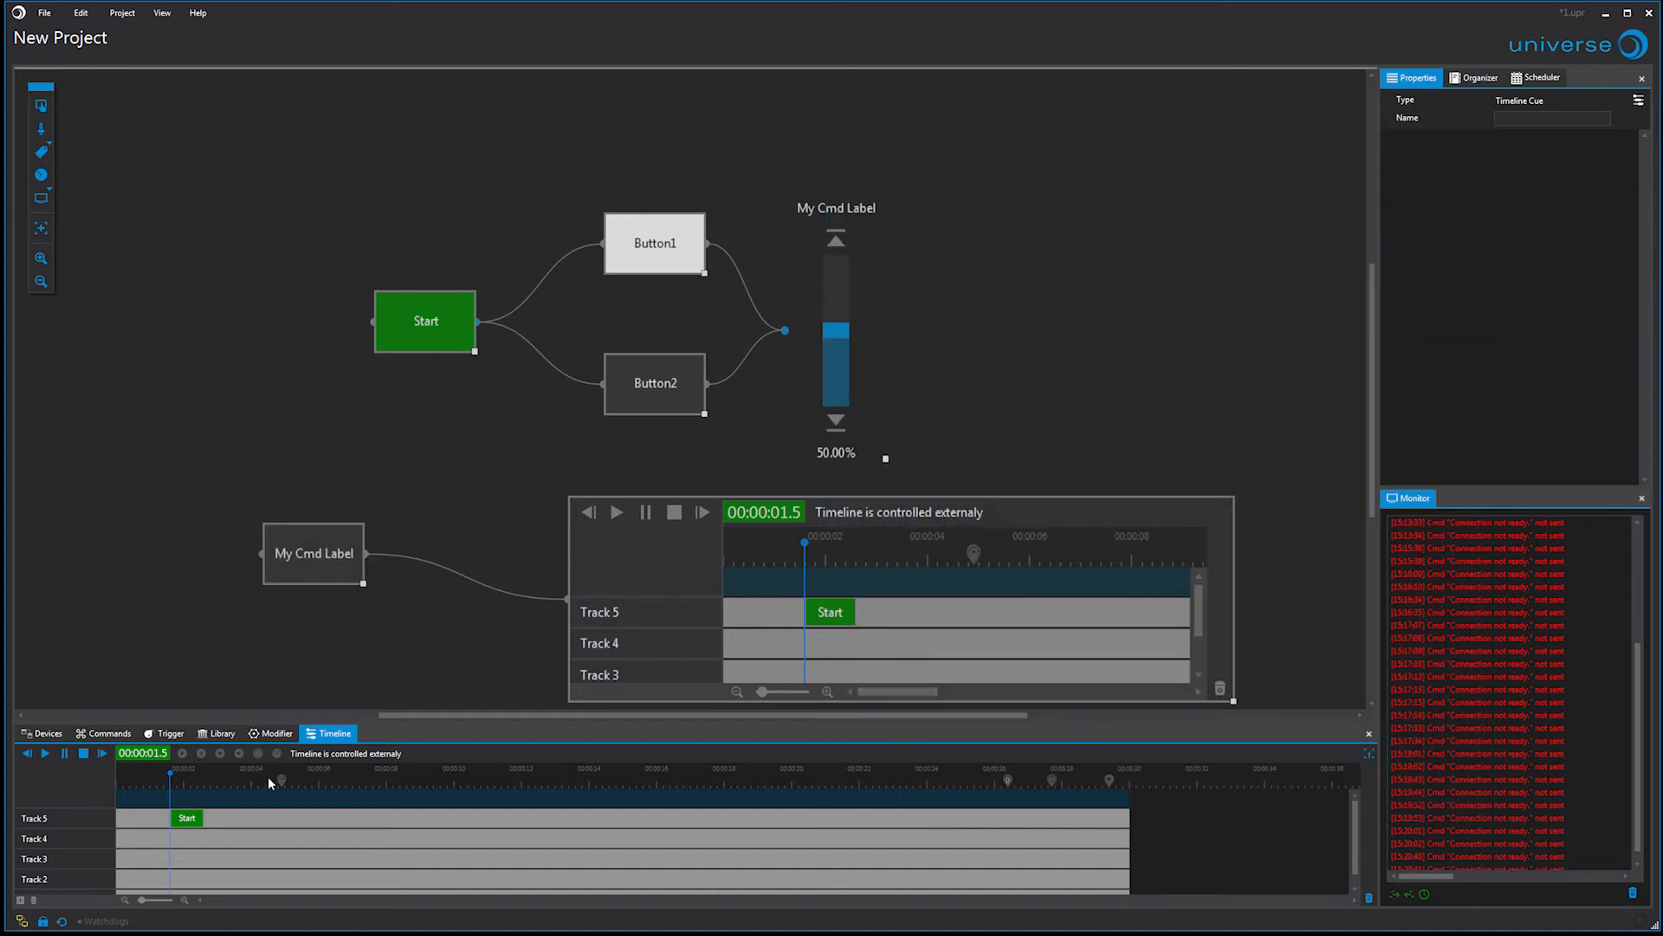
- Set the timeline's timecode source to Intern and return its playhead to the start
{"action": "left_click", "coordinate": [134, 748]}
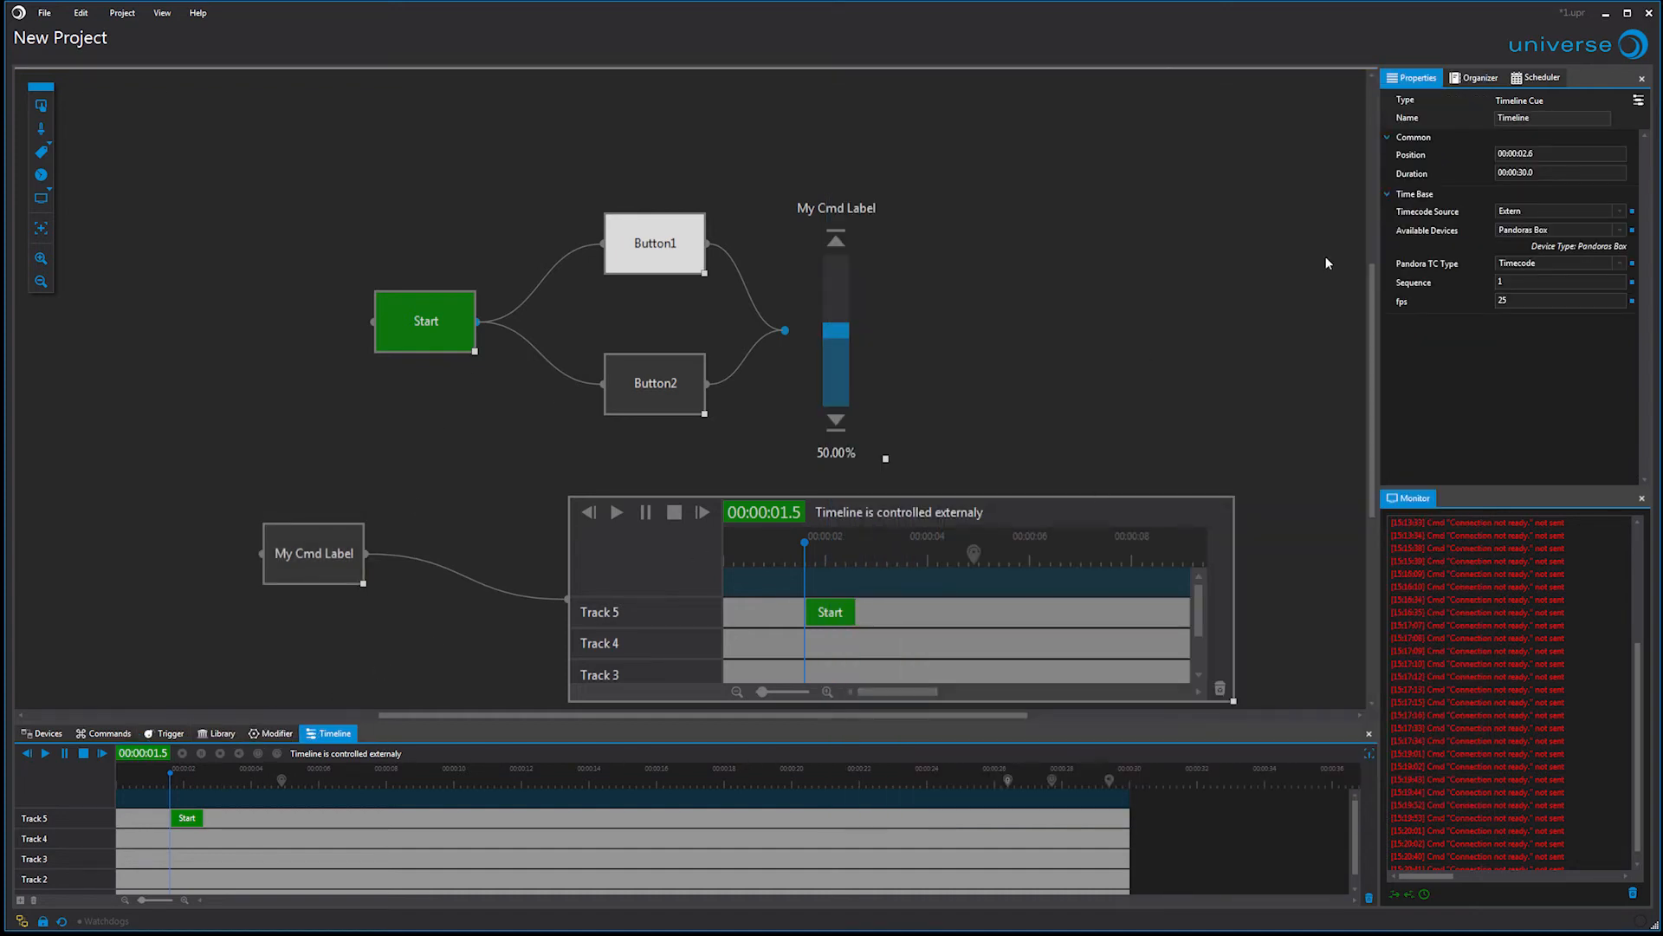
{"action": "left_click", "coordinate": [1541, 208]}
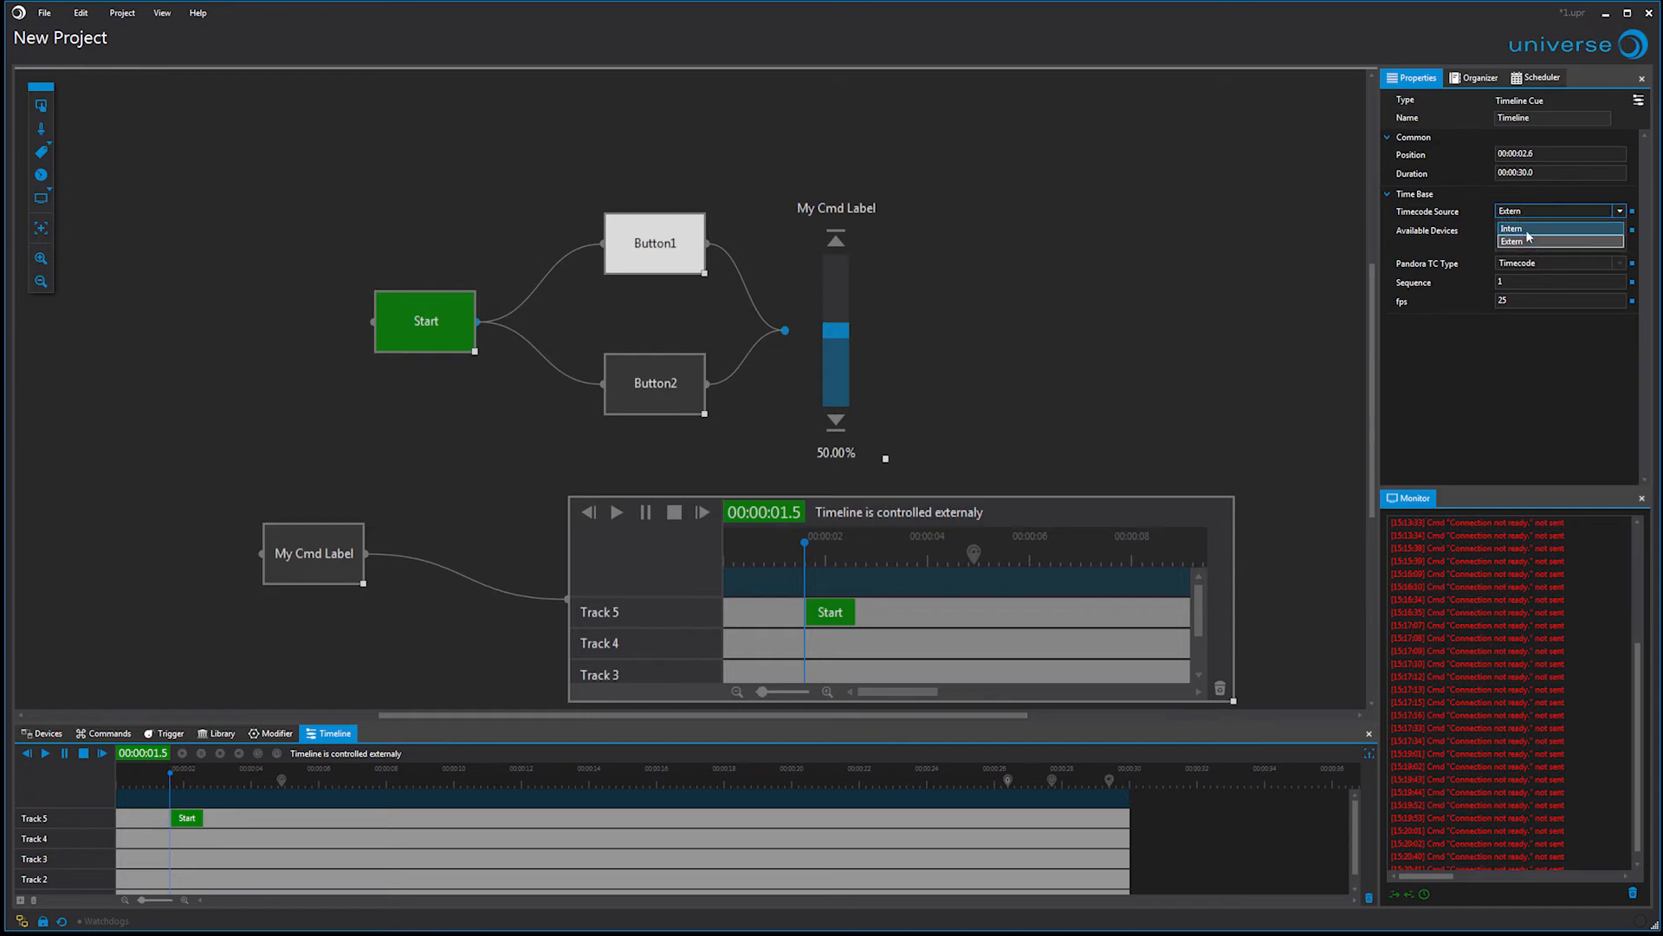
{"action": "left_click", "coordinate": [1524, 232]}
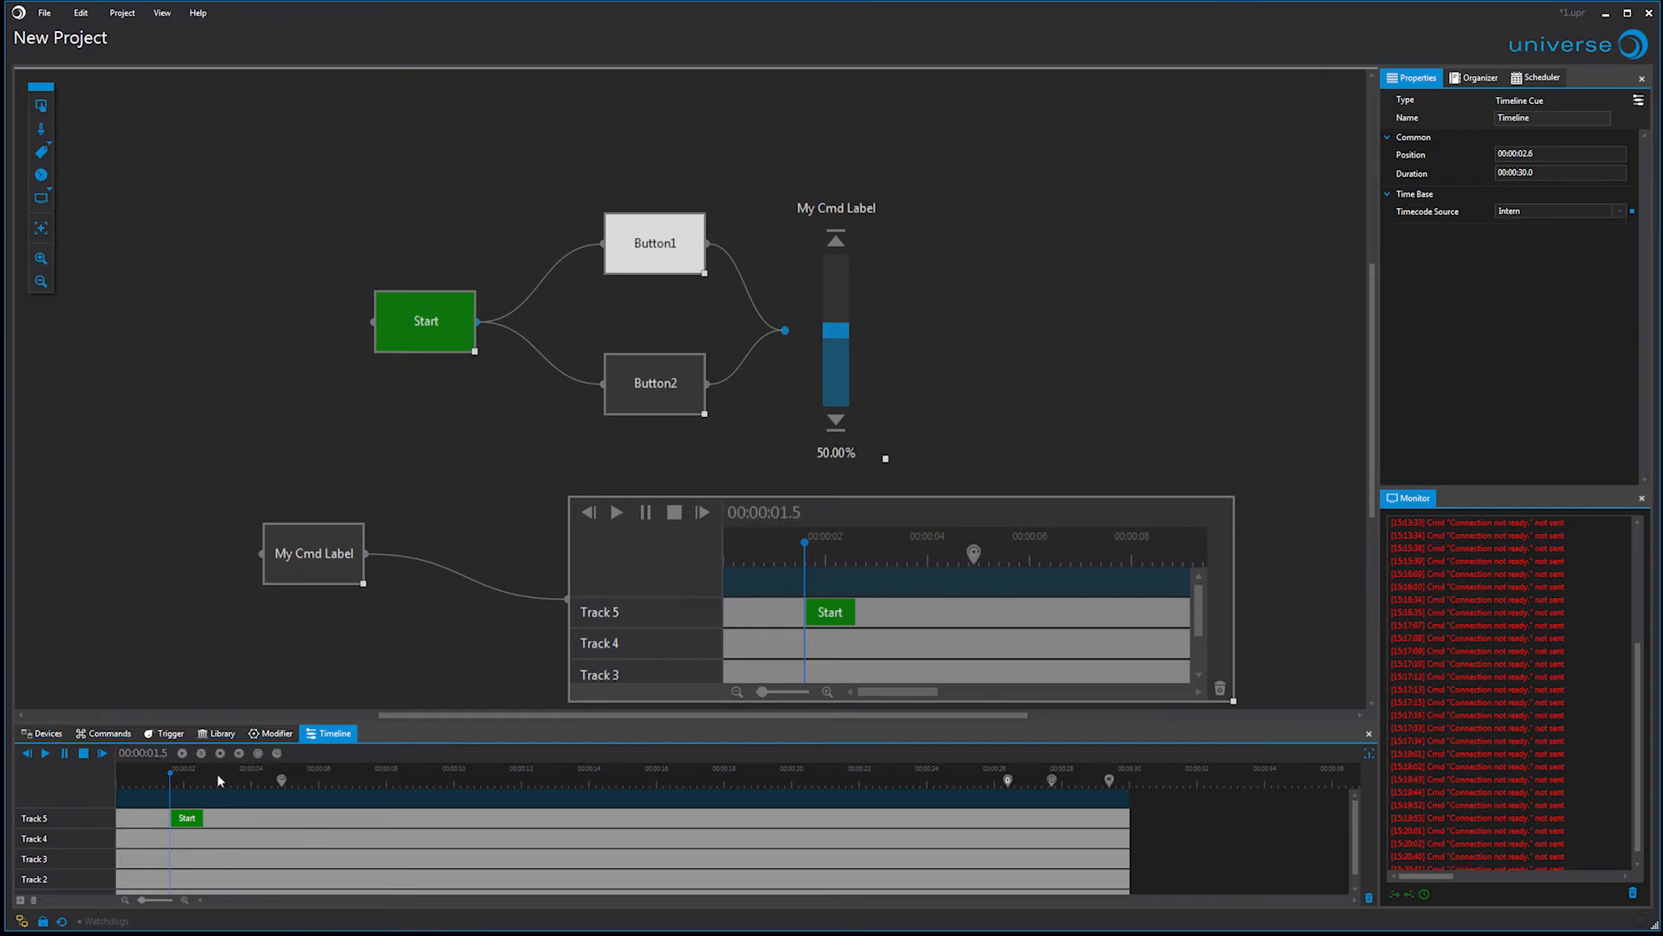
{"action": "left_click_drag", "start_coordinate": [169, 778], "coordinate": [104, 773]}
{"action": "left_click", "coordinate": [308, 534]}
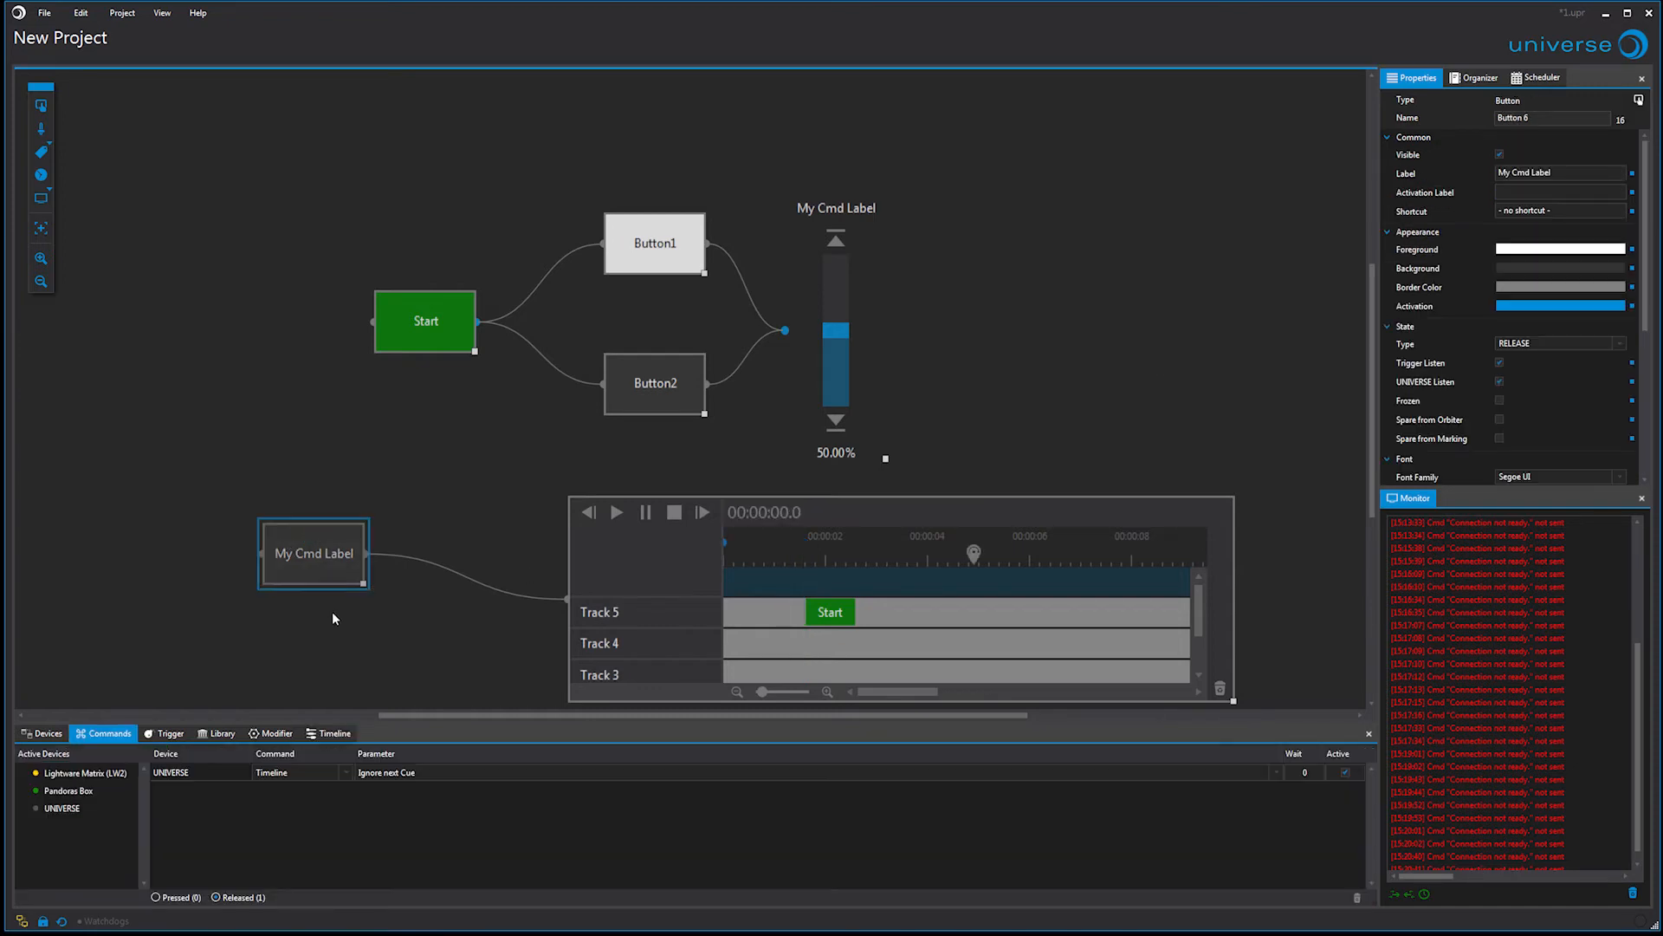
{"action": "left_click", "coordinate": [439, 771]}
{"action": "left_click", "coordinate": [688, 611]}
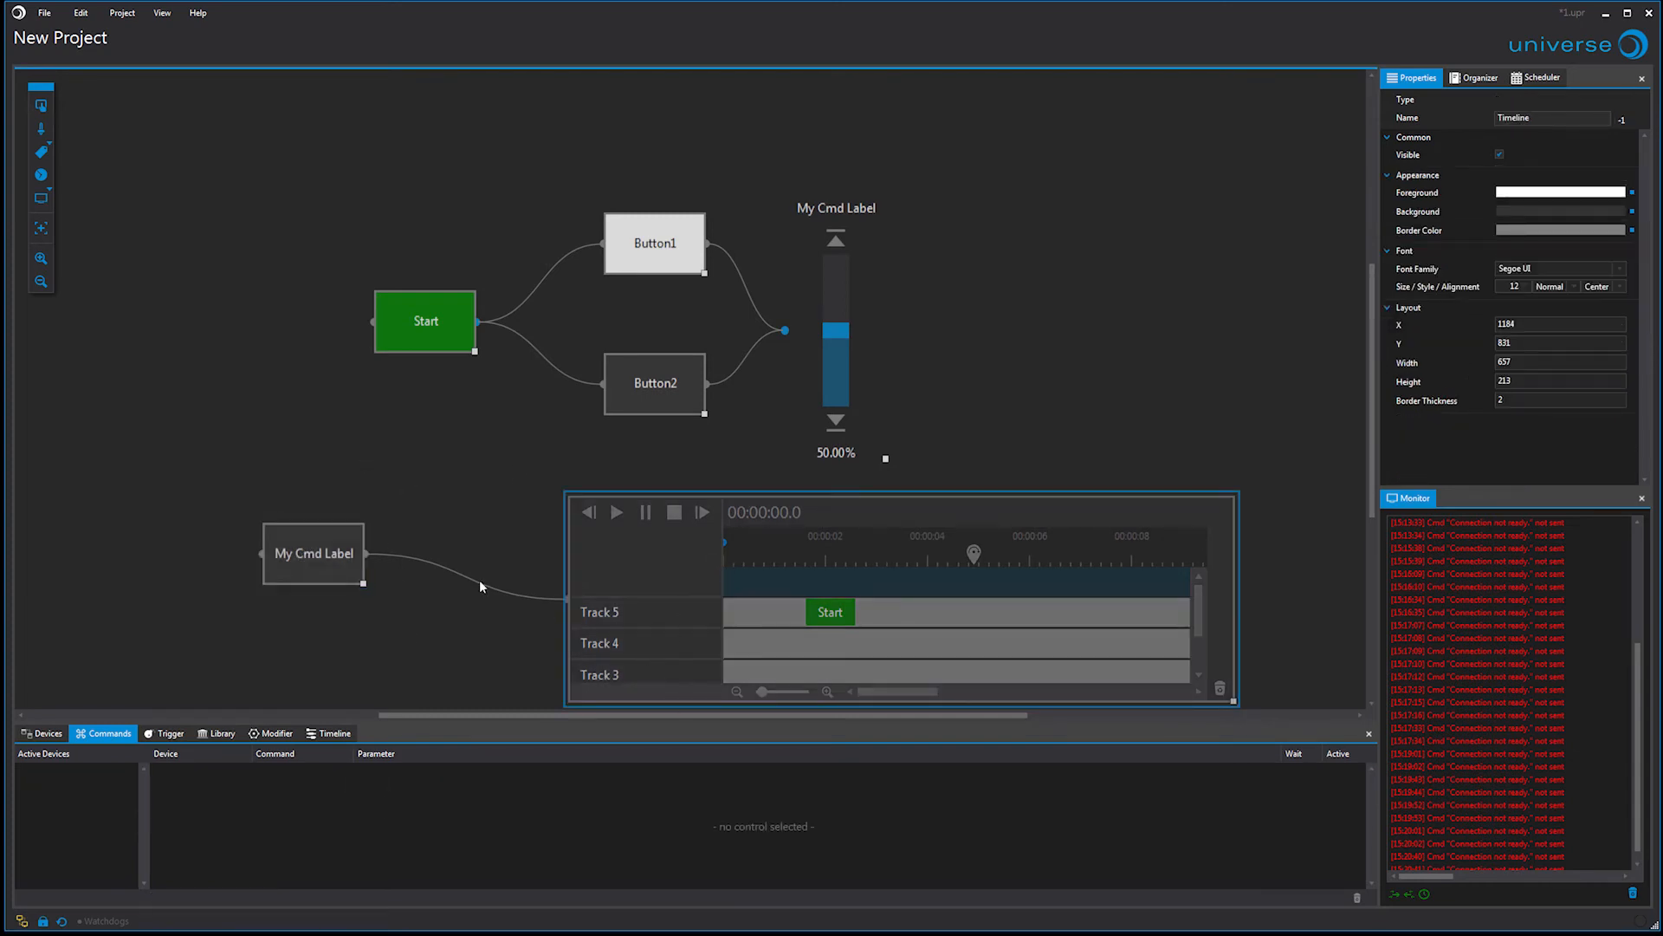
{"action": "left_click", "coordinate": [345, 551]}
- Move the timeline's first jump cue to 00:00:04.2 and set its jump position to 00:00:01.0
{"action": "left_click", "coordinate": [334, 733]}
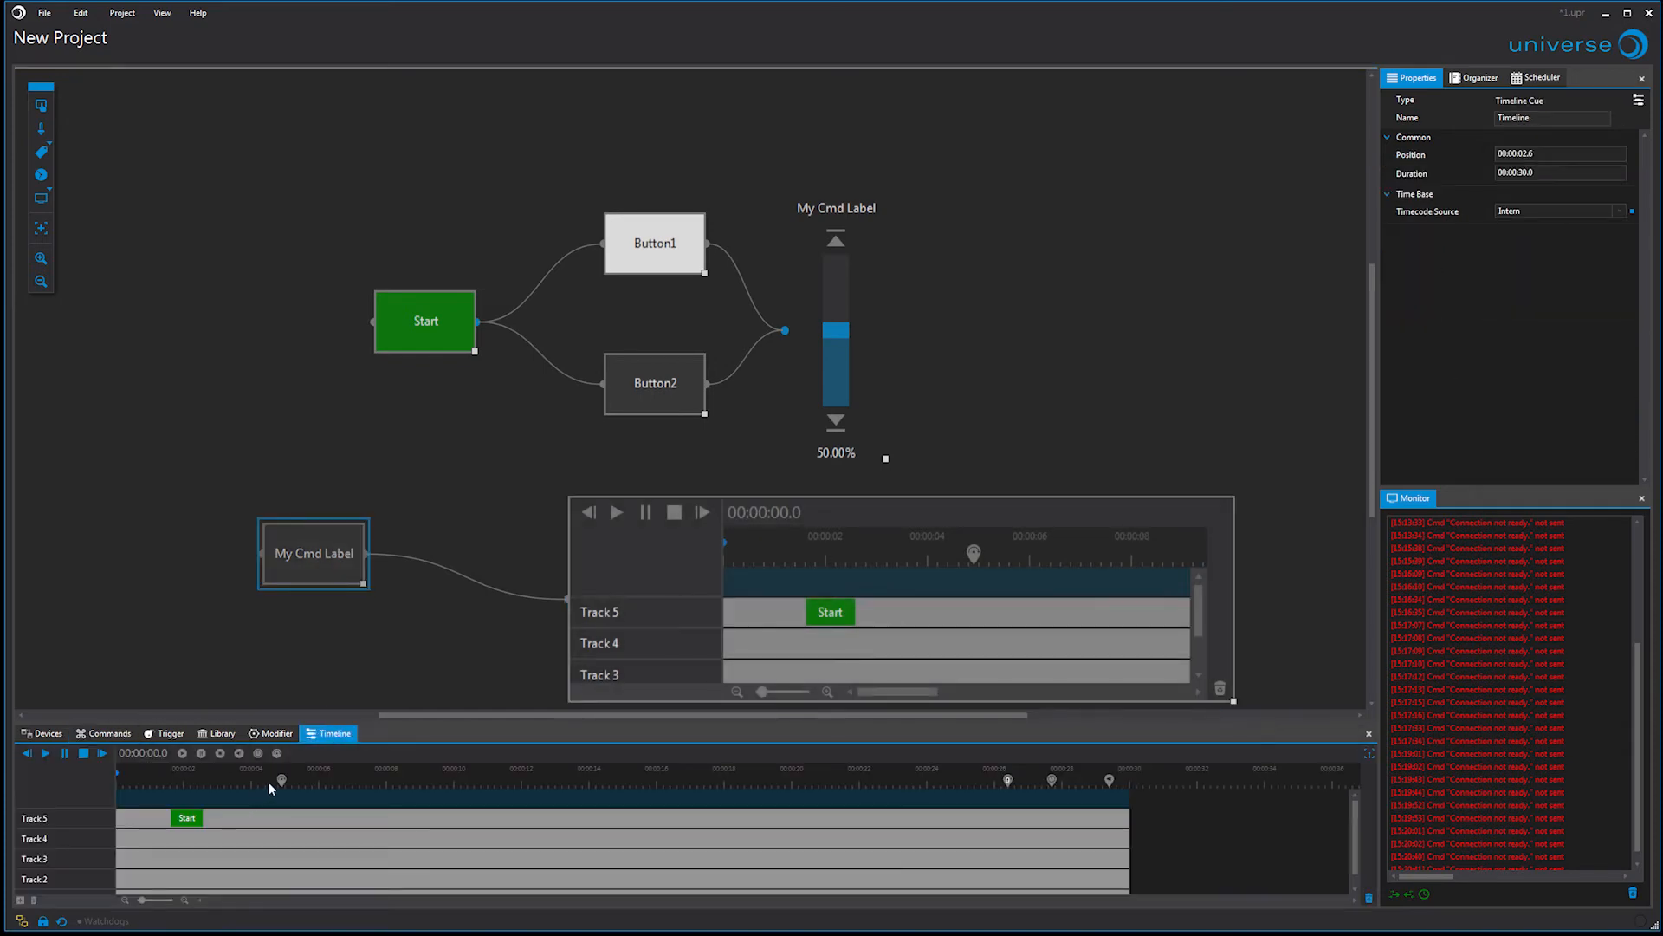
{"action": "left_click_drag", "start_coordinate": [280, 779], "coordinate": [257, 783]}
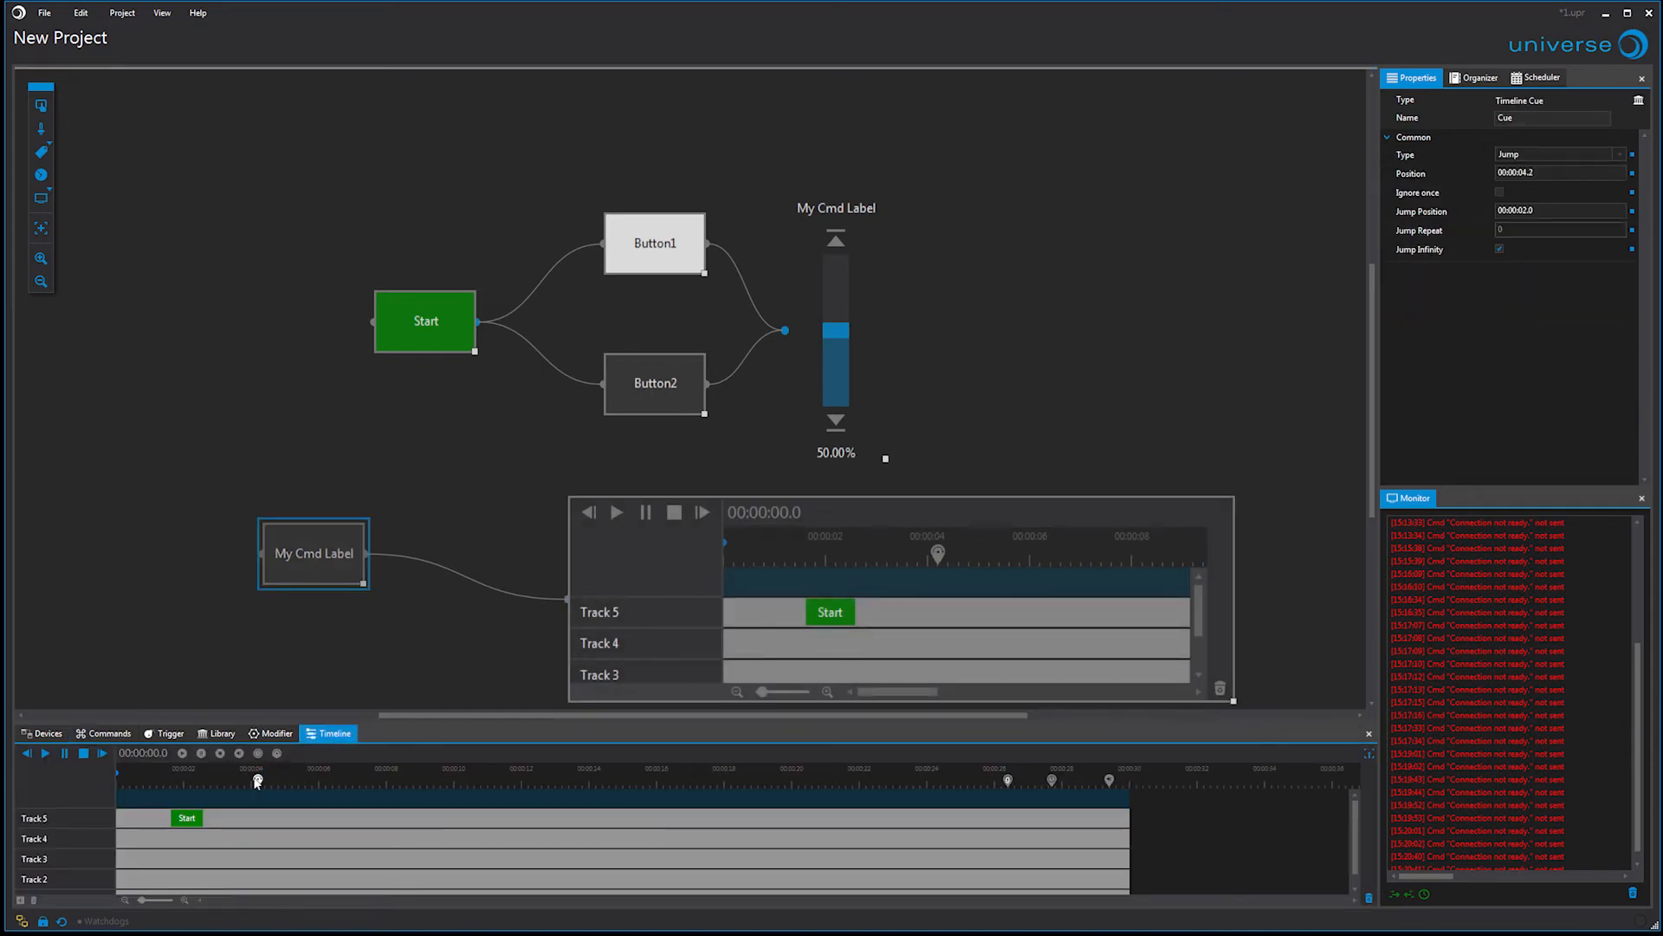
{"action": "left_click", "coordinate": [1526, 210]}
- Play the timeline, trigger the Ignore next Cue button to test skipping the jump cue, and stop playback
{"action": "left_click", "coordinate": [45, 753]}
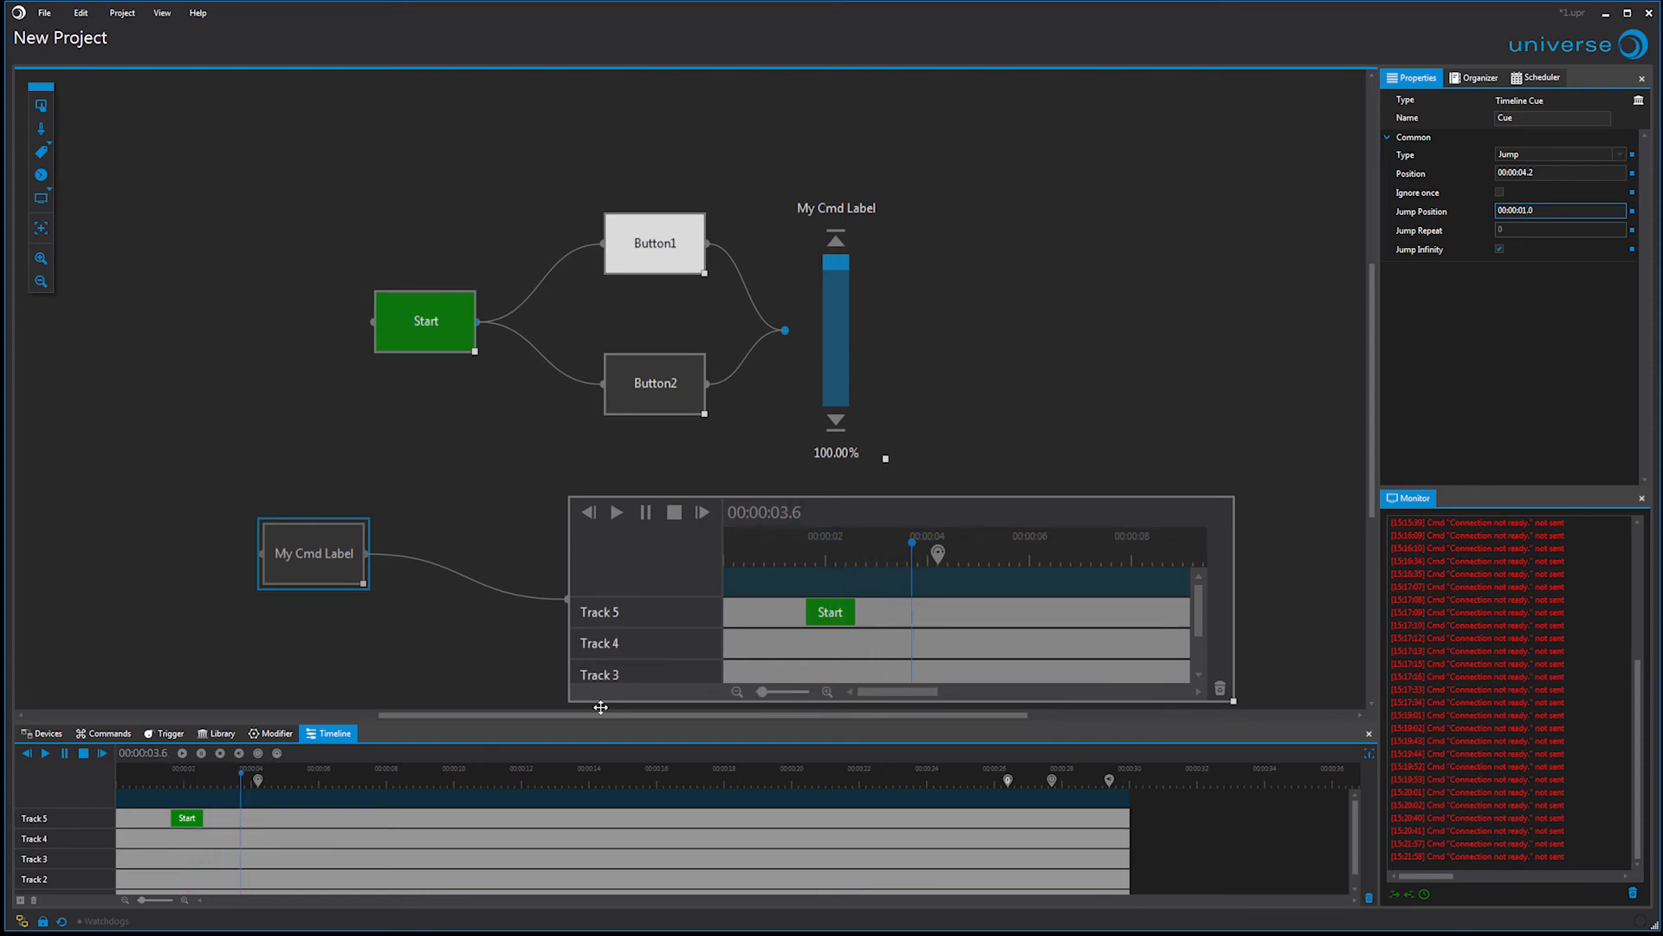
{"action": "left_click", "coordinate": [329, 551]}
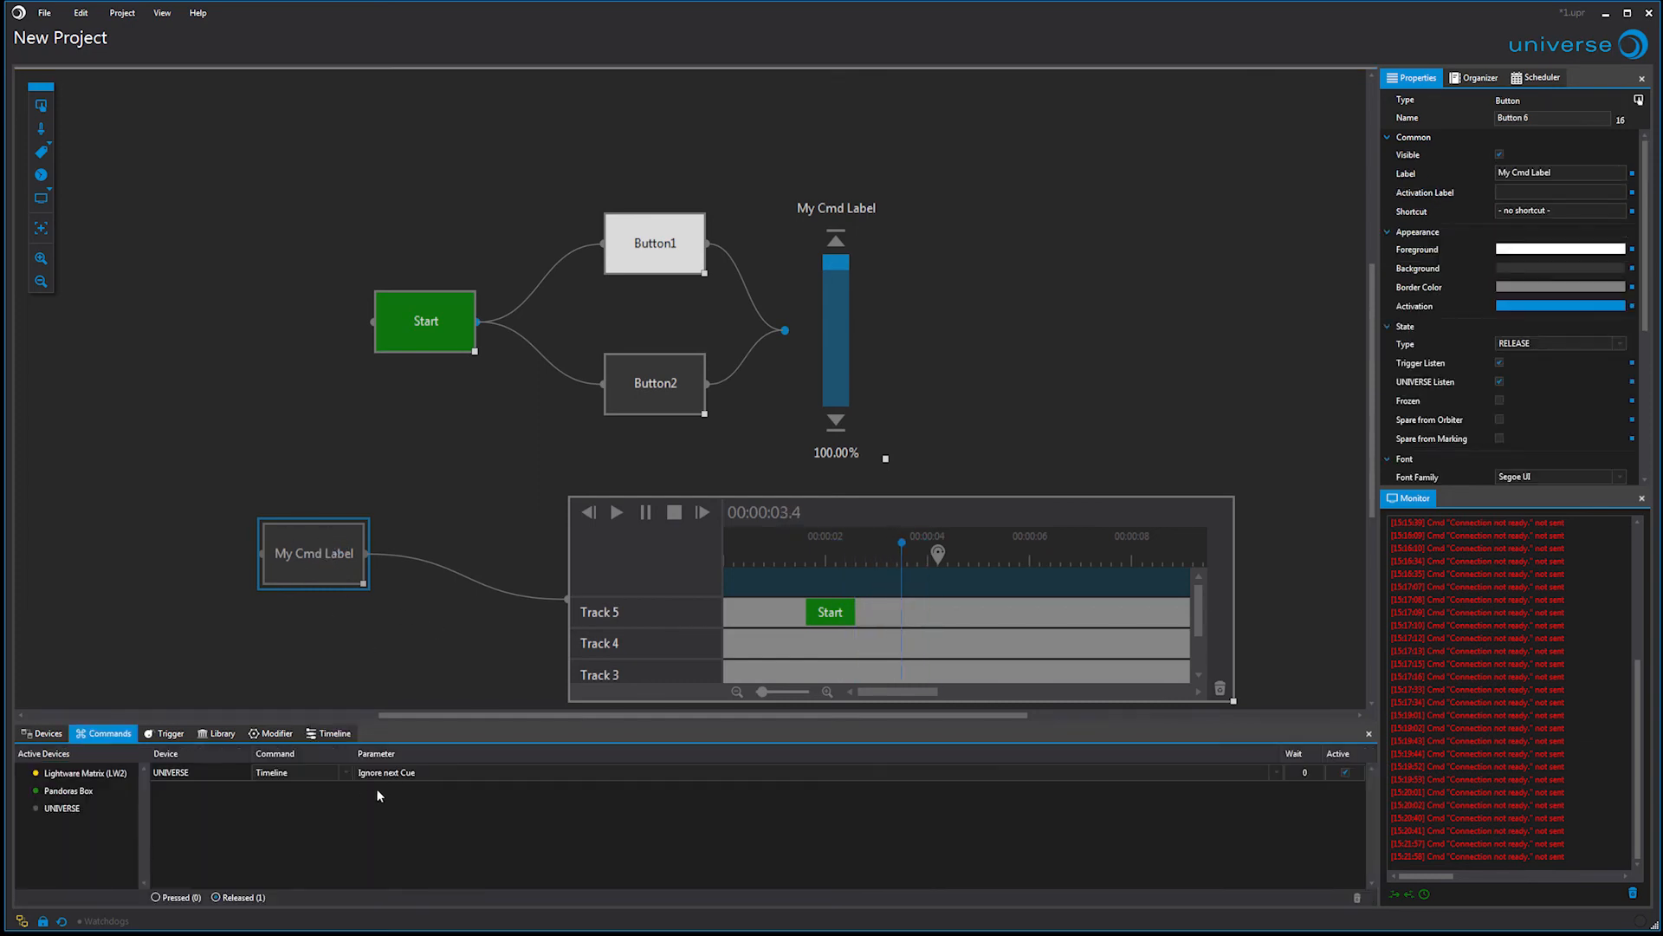
{"action": "left_click", "coordinate": [327, 558]}
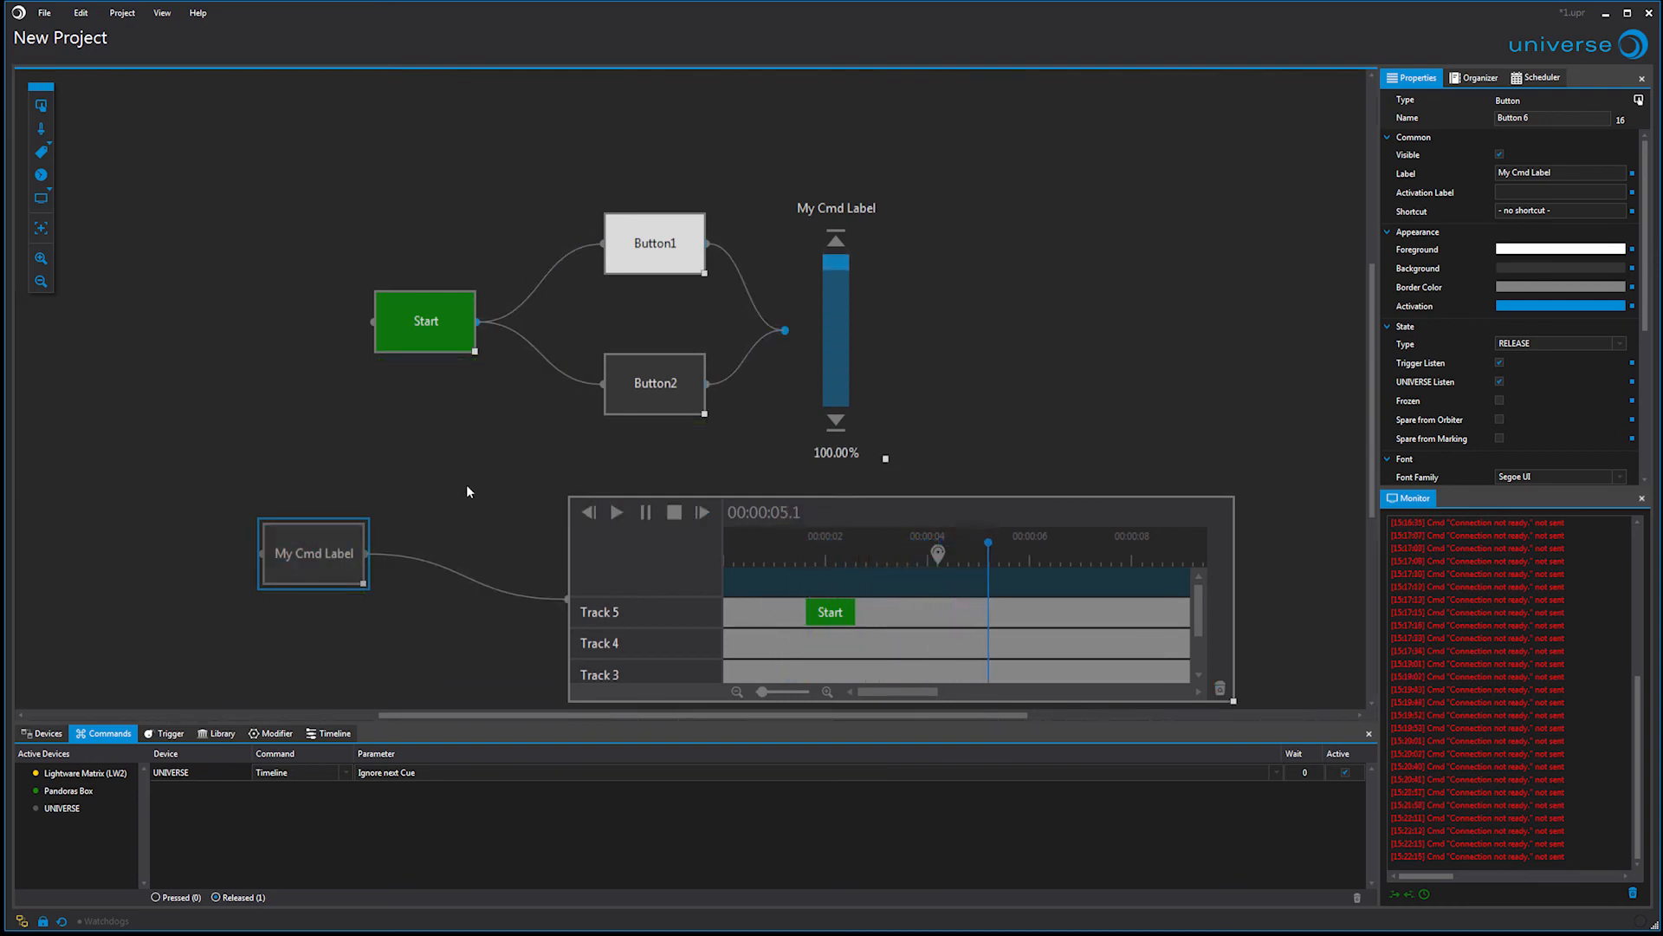
{"action": "left_click", "coordinate": [644, 512]}
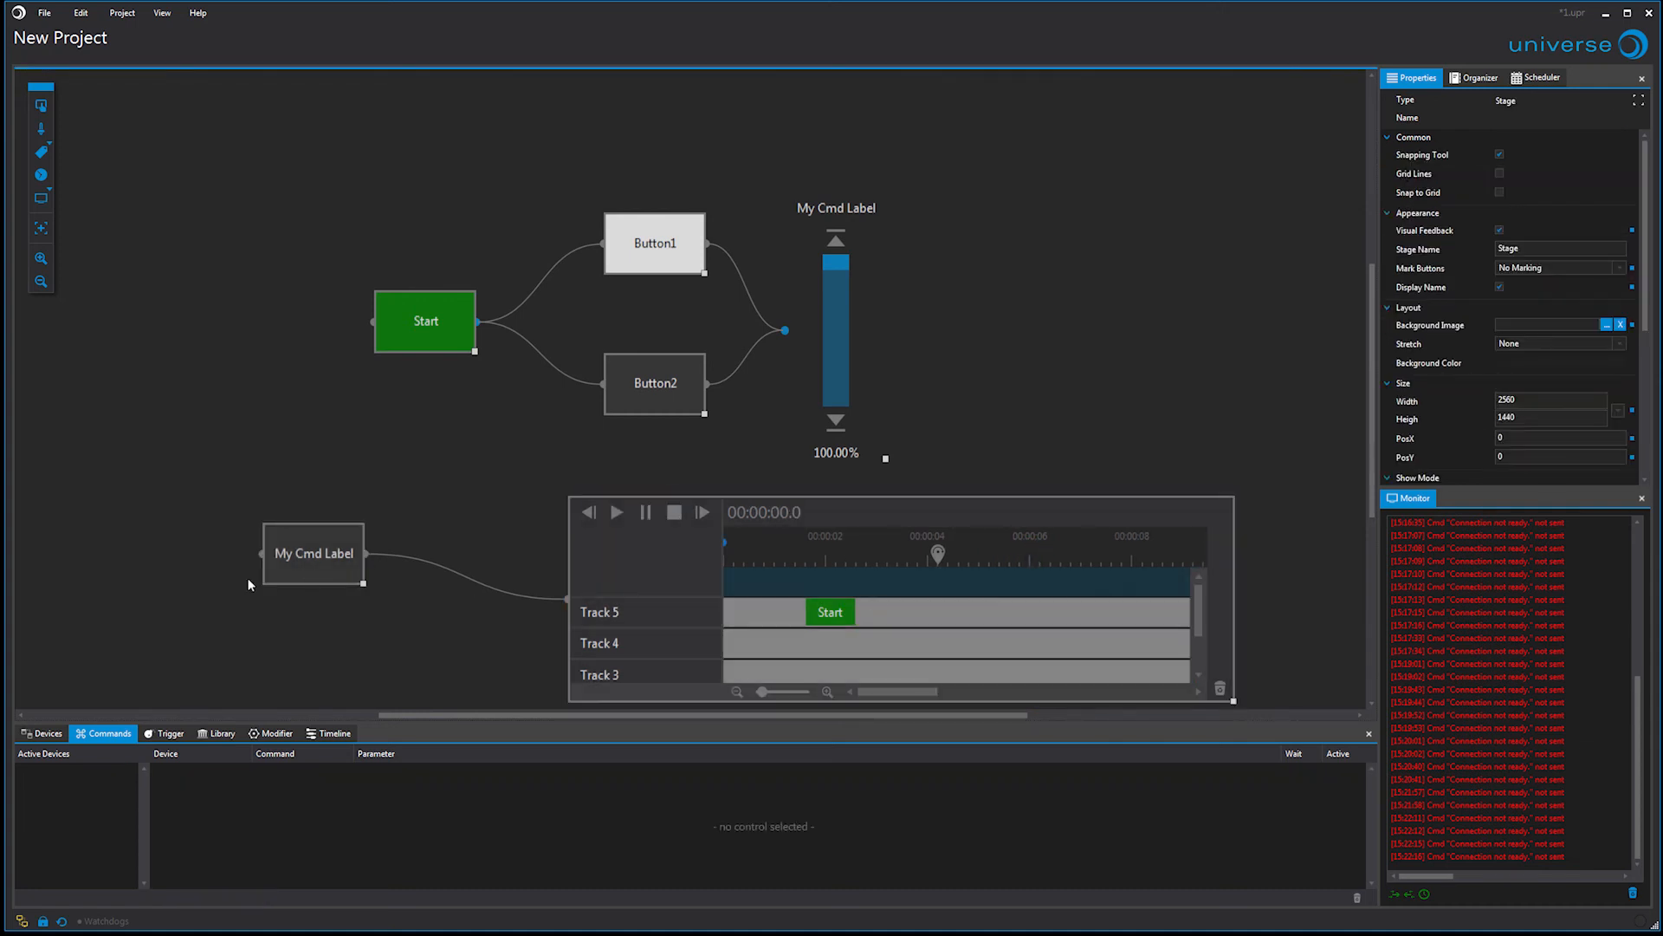
{"action": "left_click", "coordinate": [292, 586]}
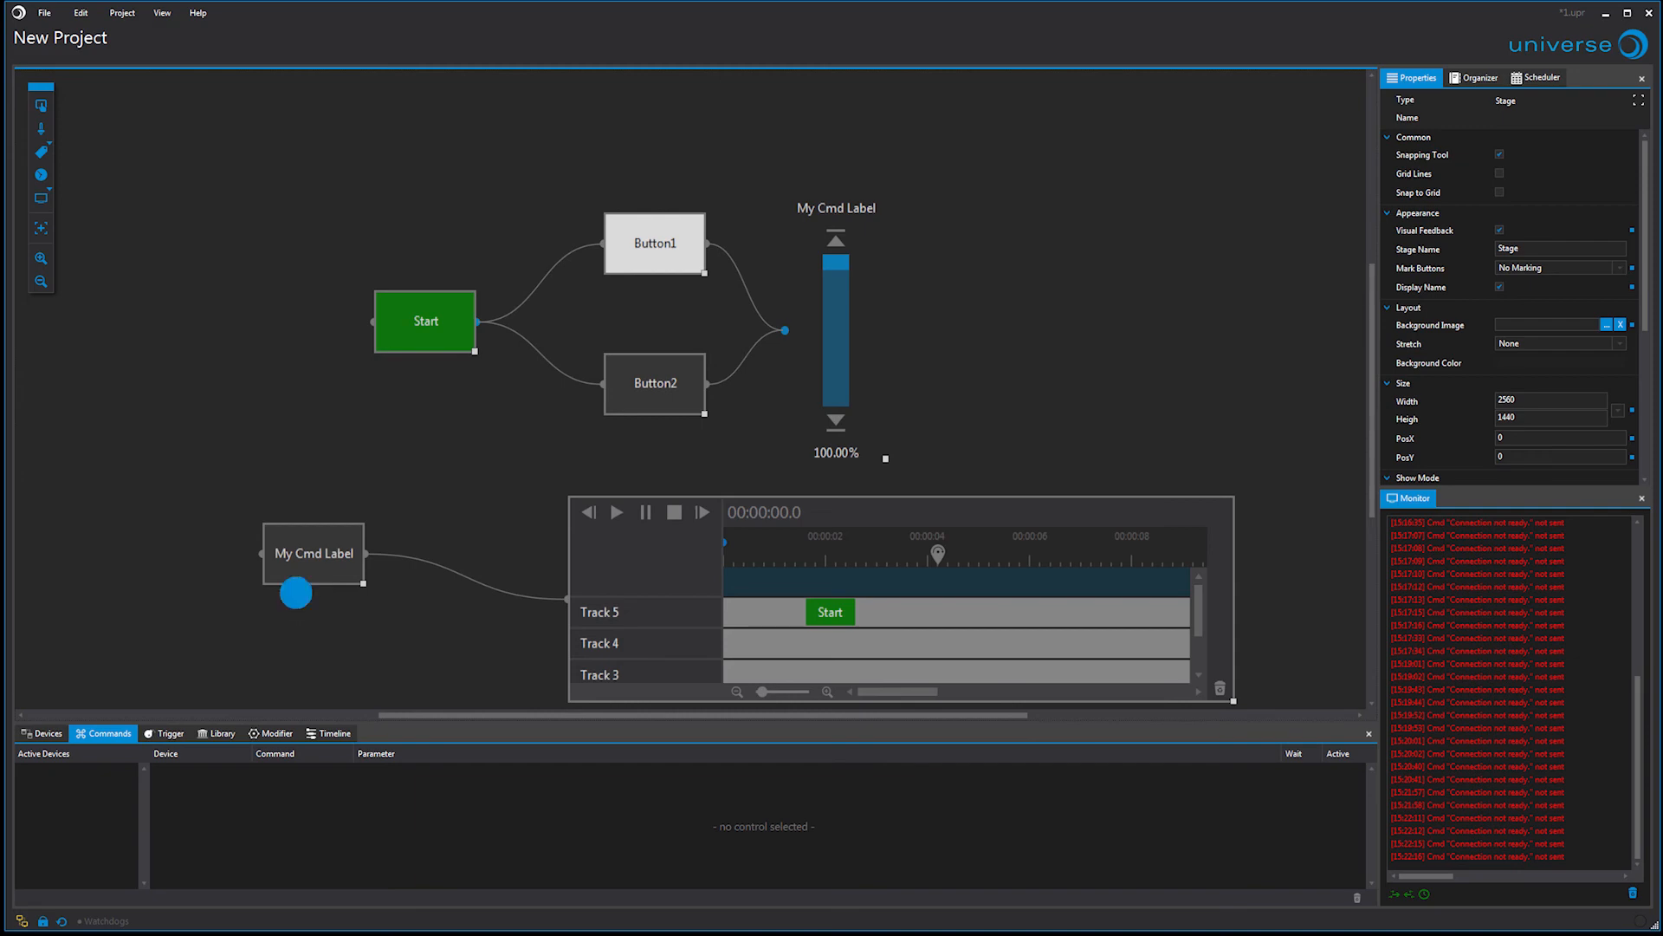